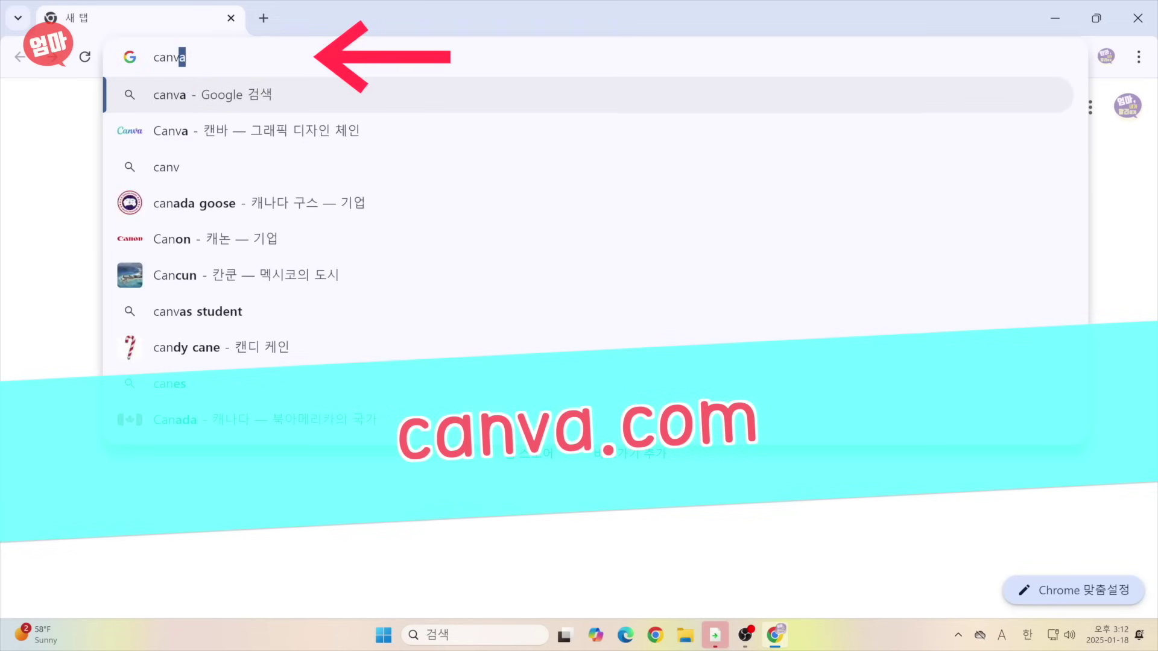
Open canva.com and clear its initial prompts, declining the Google sign-in suggestion and allowing all cookies
key("Return")
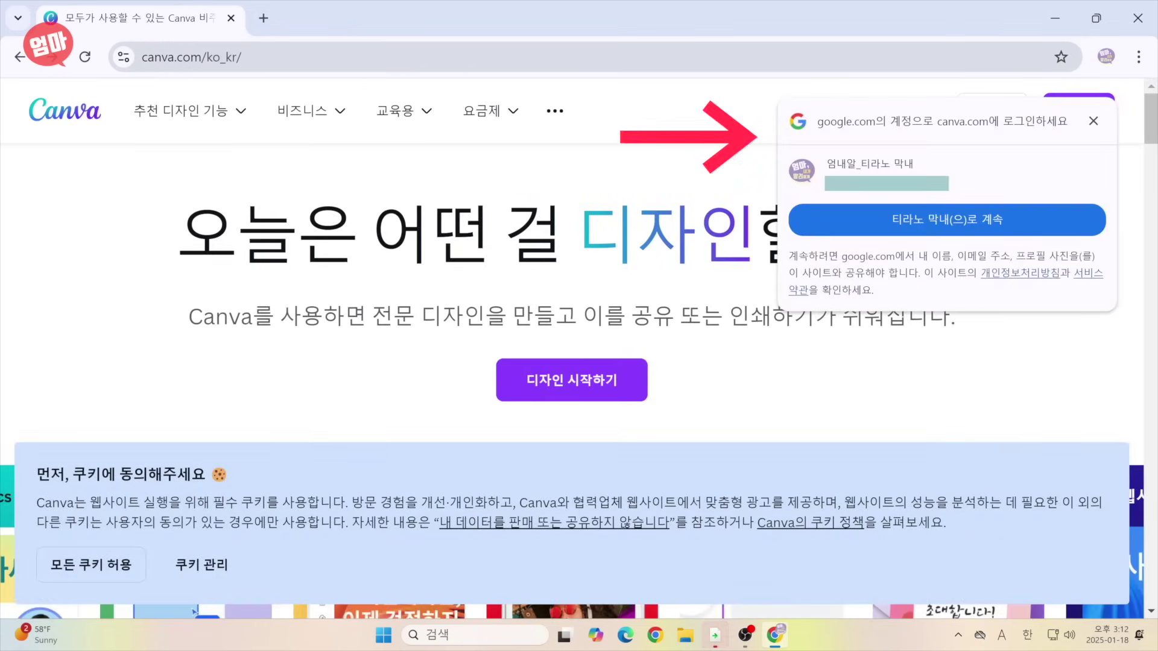
left_click(1093, 121)
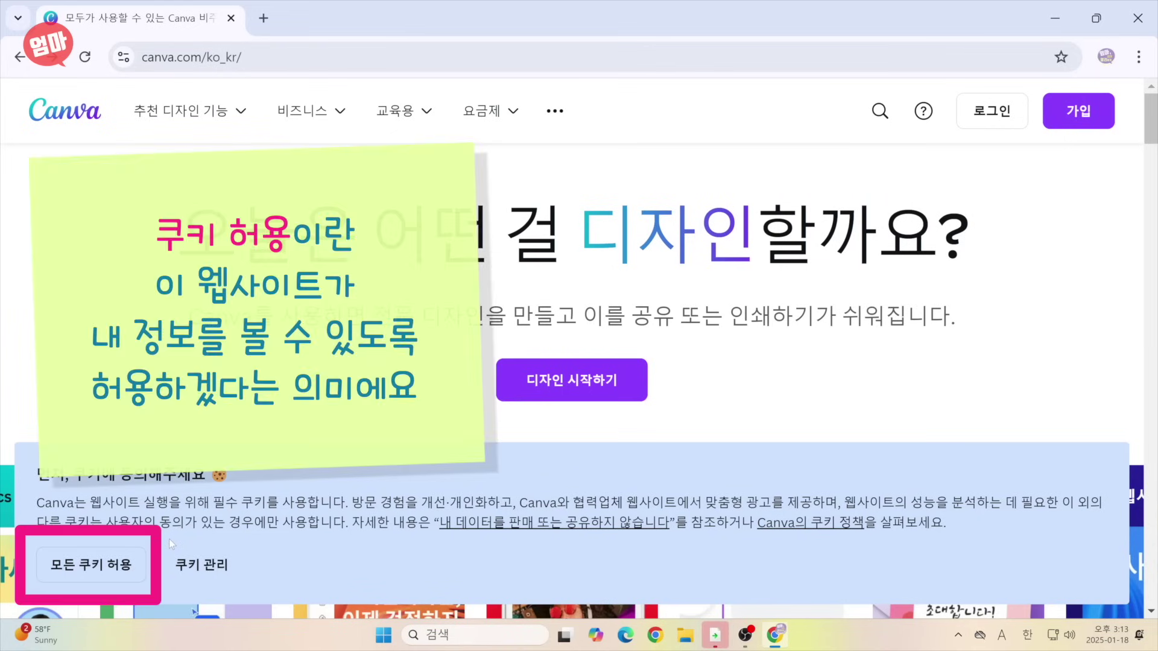
left_click(103, 567)
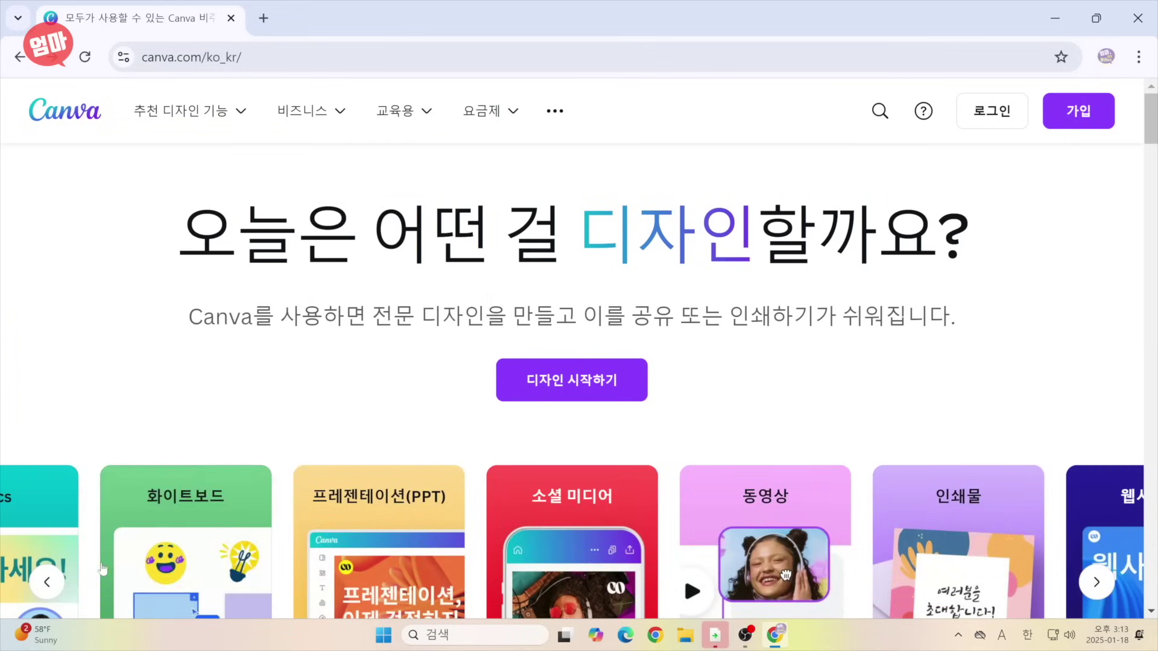
Log in to Canva with the existing Google account and dismiss the Canva Pro free trial offer
left_click(990, 109)
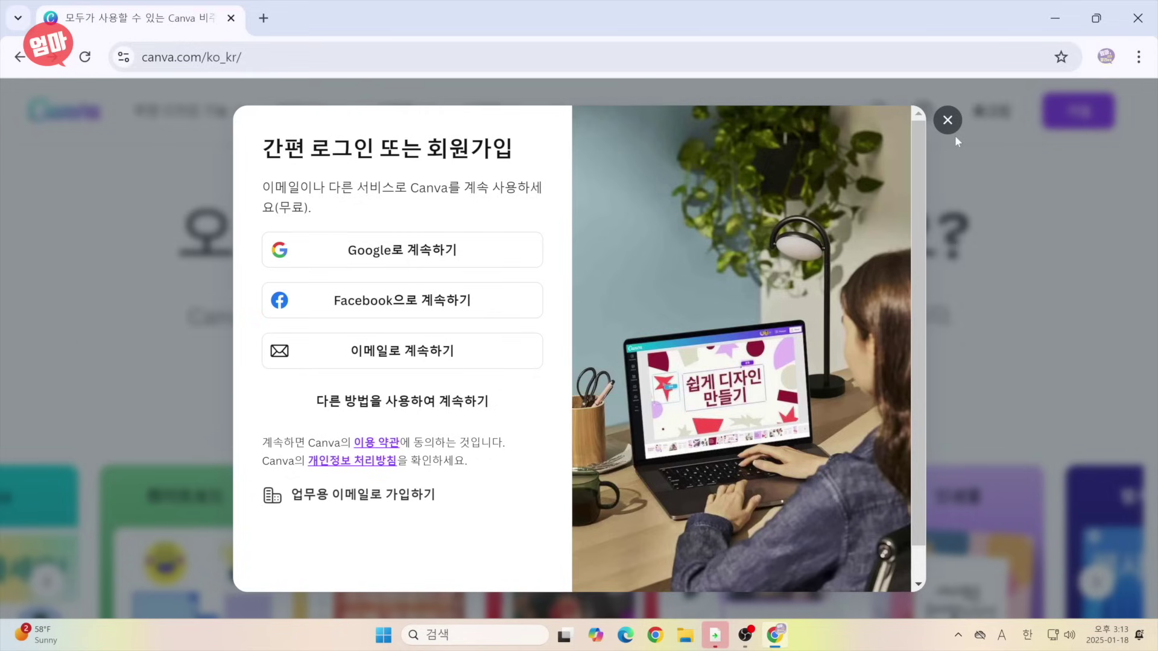
left_click(402, 250)
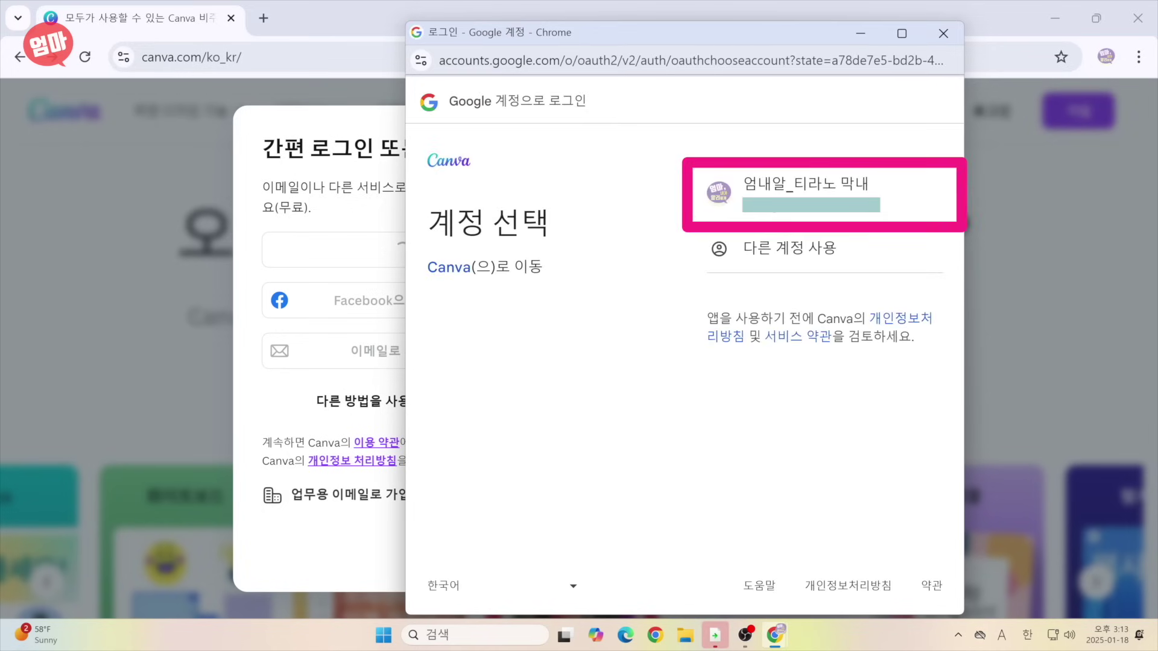
left_click(837, 187)
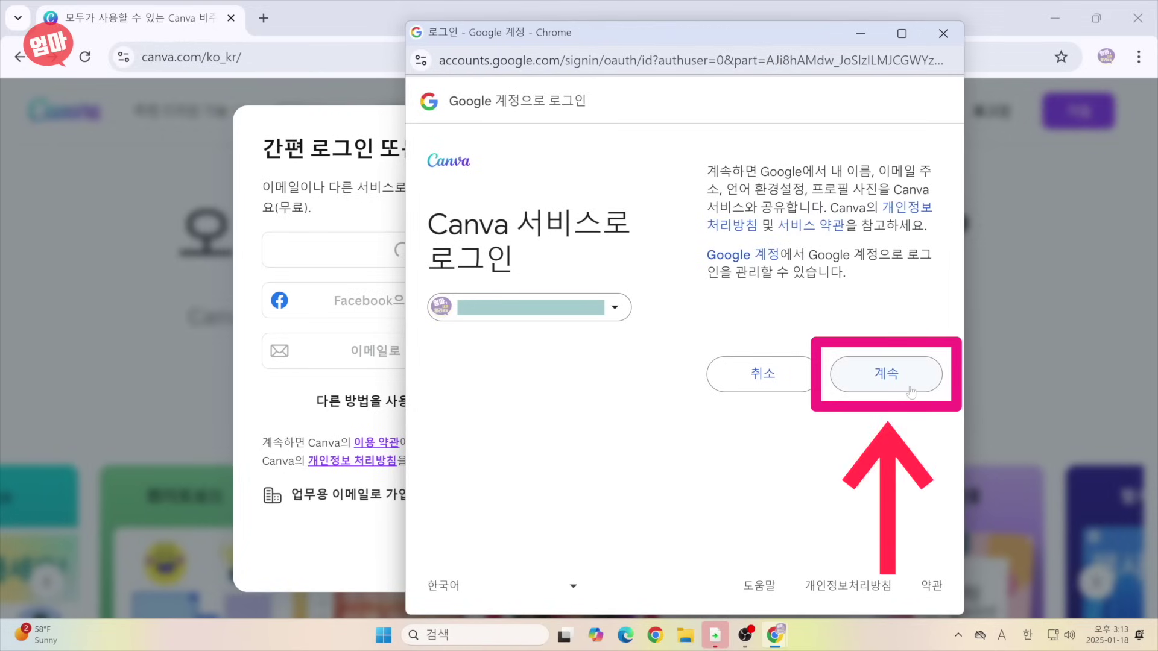
left_click(886, 374)
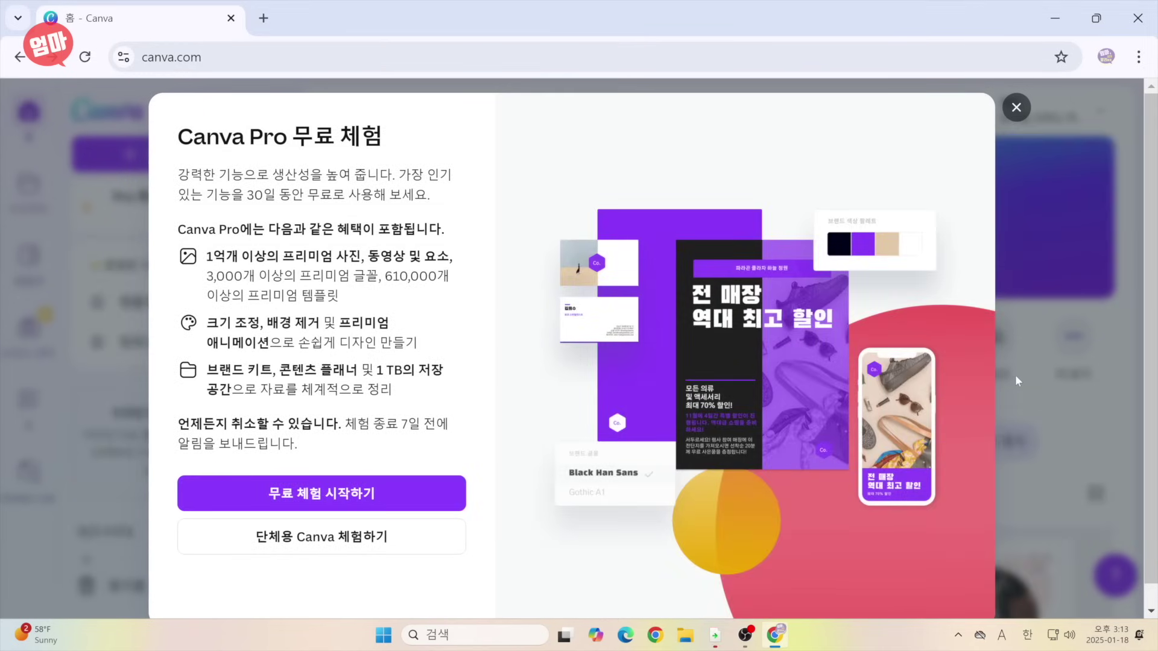
left_click(1017, 108)
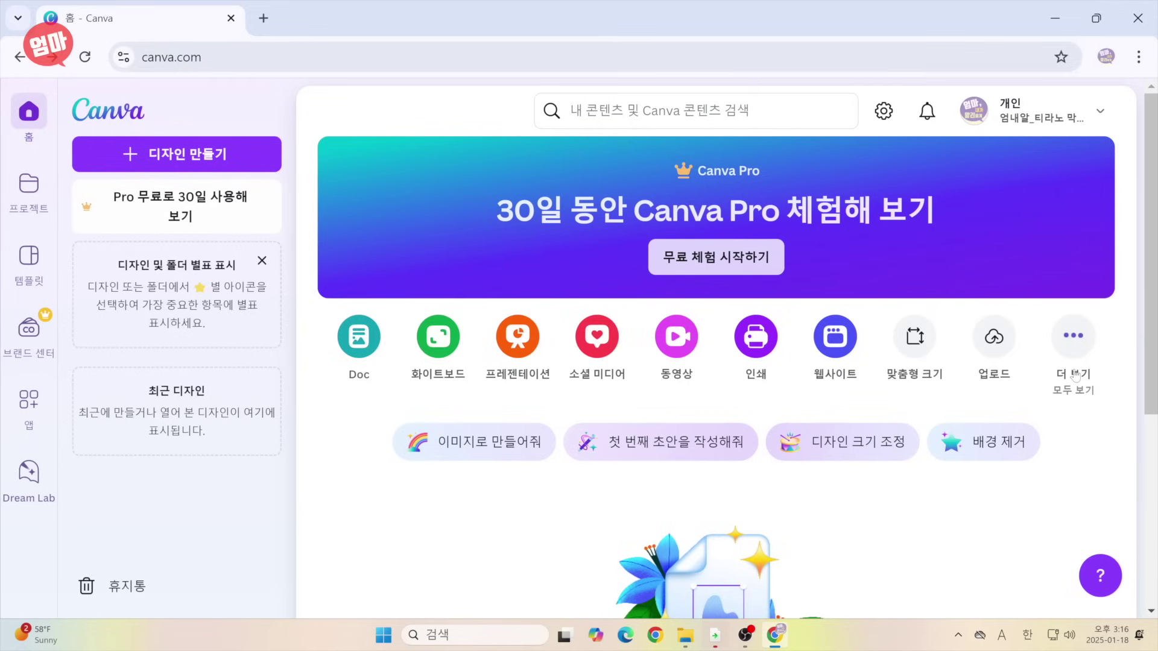
Browse all design types and create a portrait 18 × 24 inch poster from the common layouts and sizes
left_click(1075, 337)
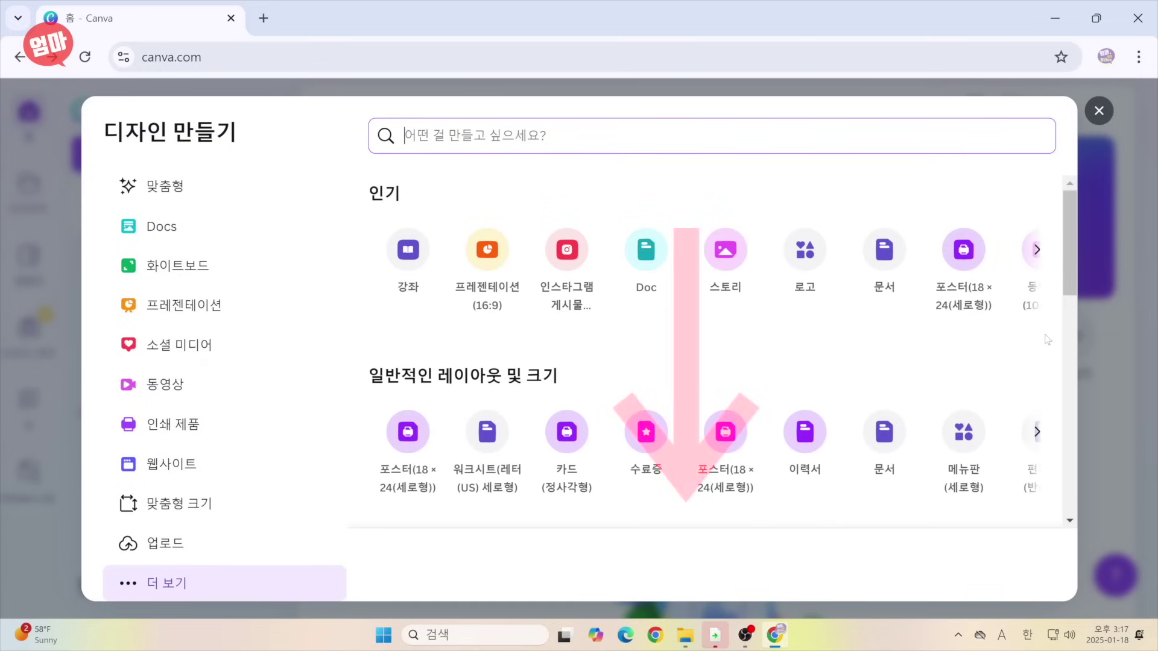
scroll(1039, 353, "down", 5)
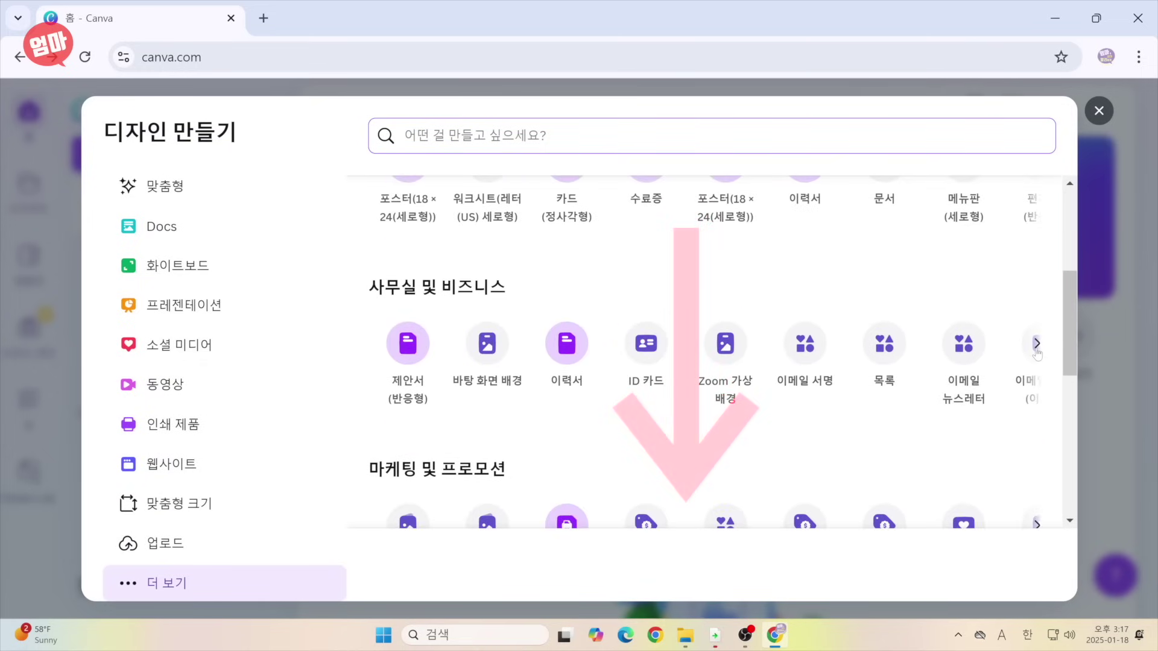
scroll(1038, 353, "down", 3)
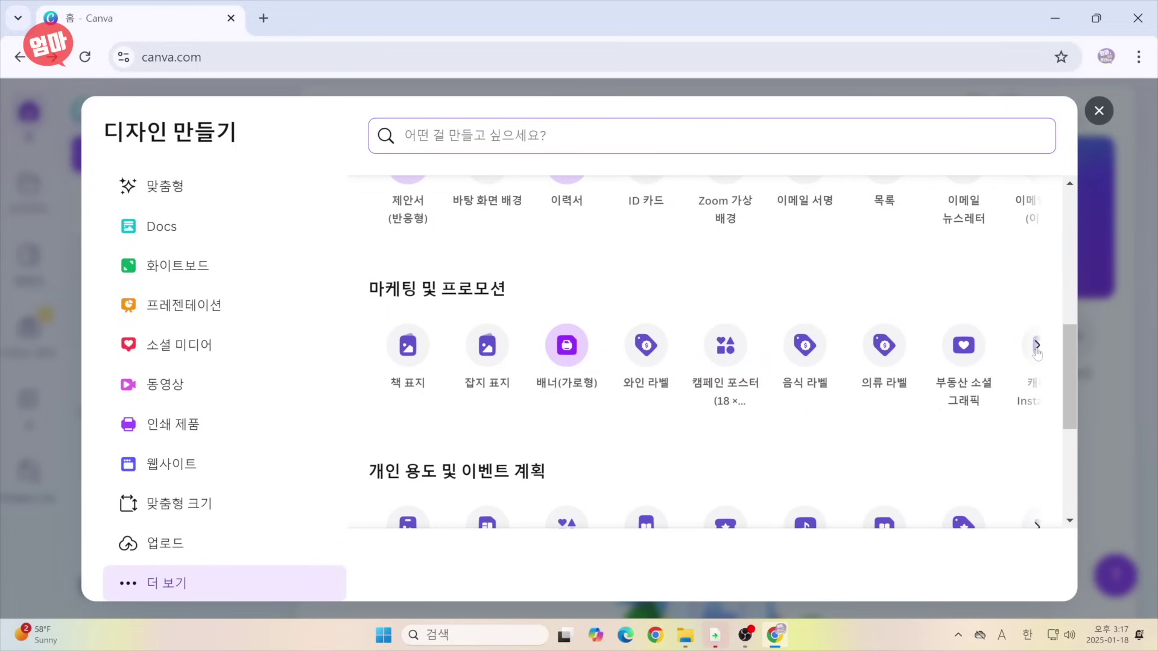
scroll(1037, 353, "down", 3)
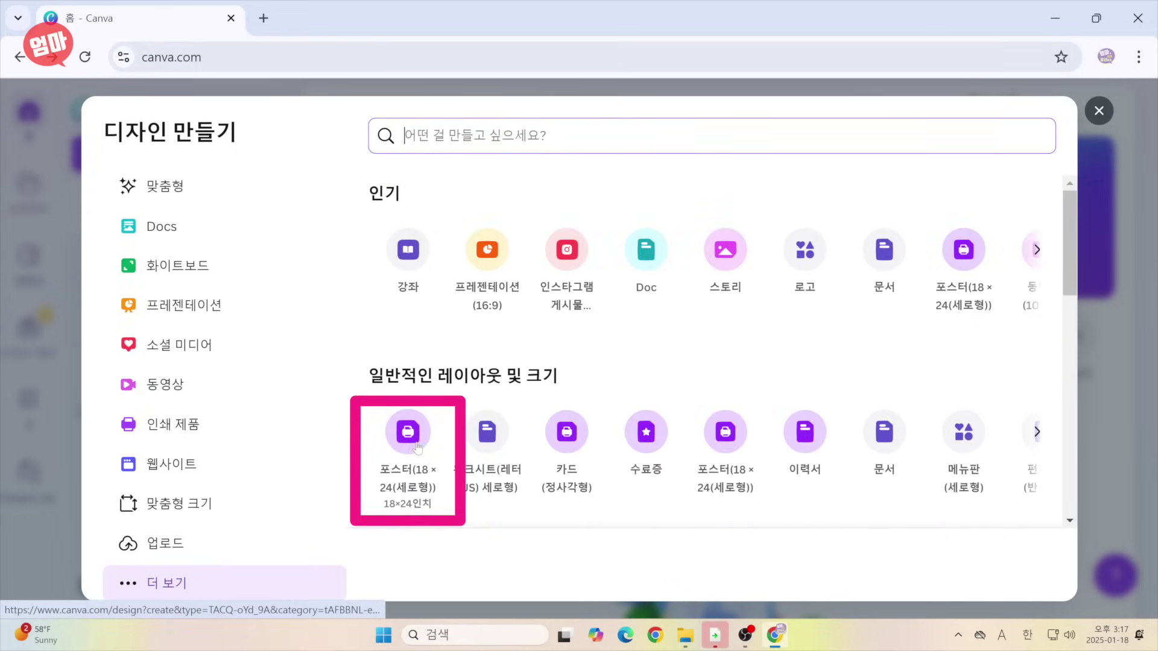
left_click(408, 440)
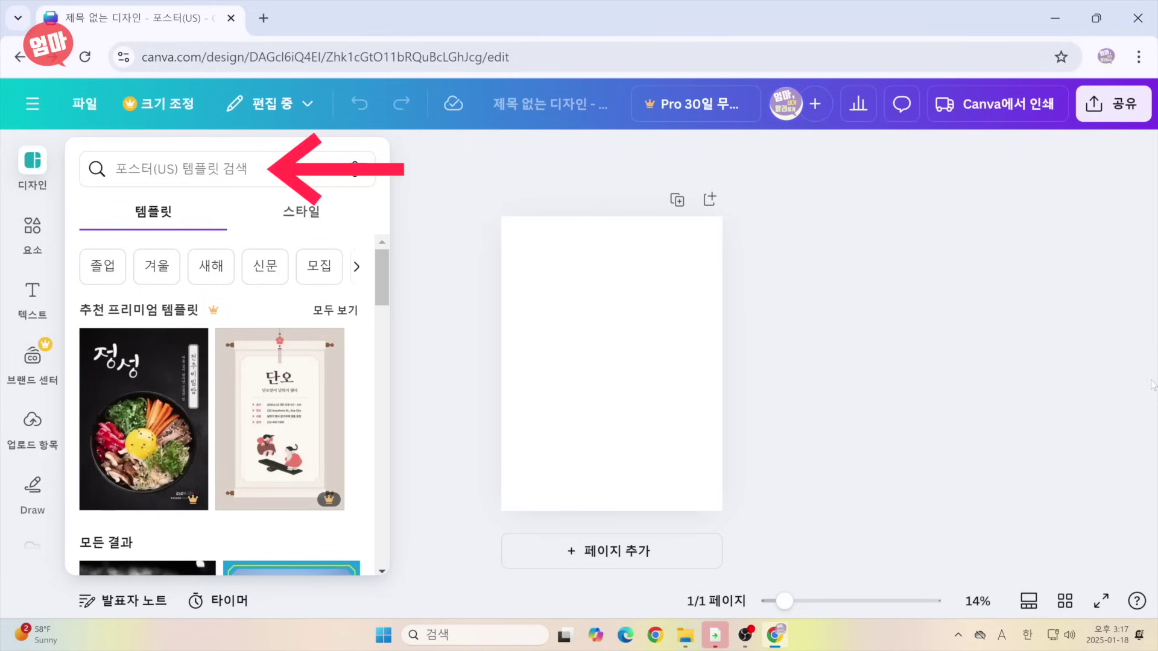
Search the poster templates for "까페 오픈" and apply the beige and green GRAND OPENING cafe template
type("까페 오픈")
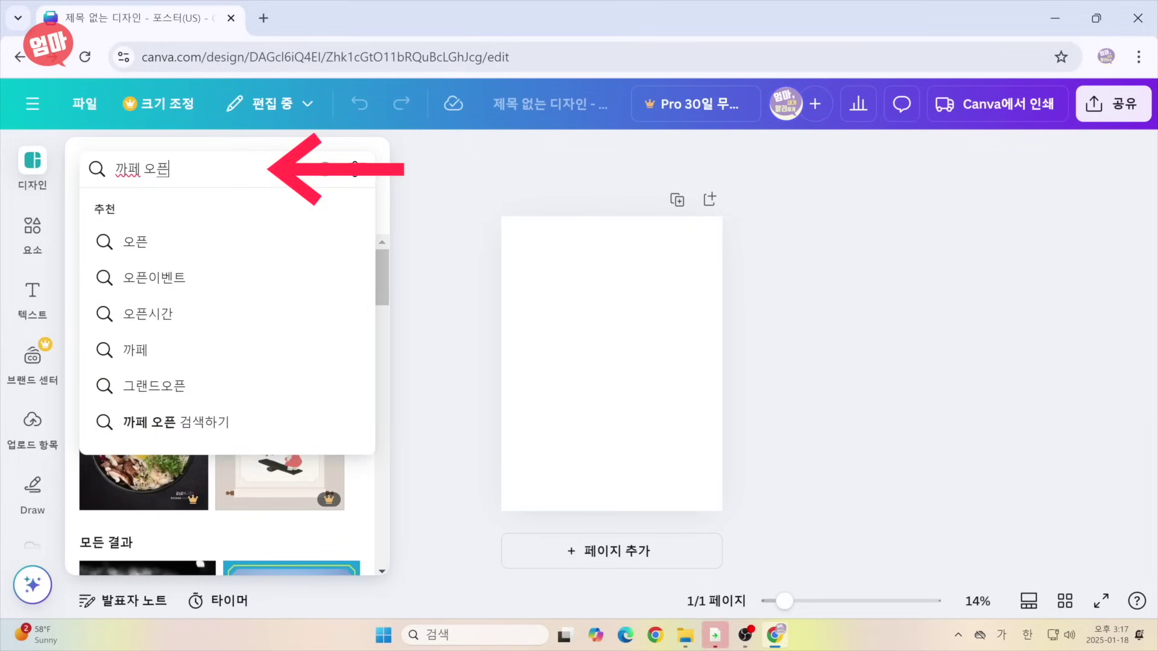
key("Return")
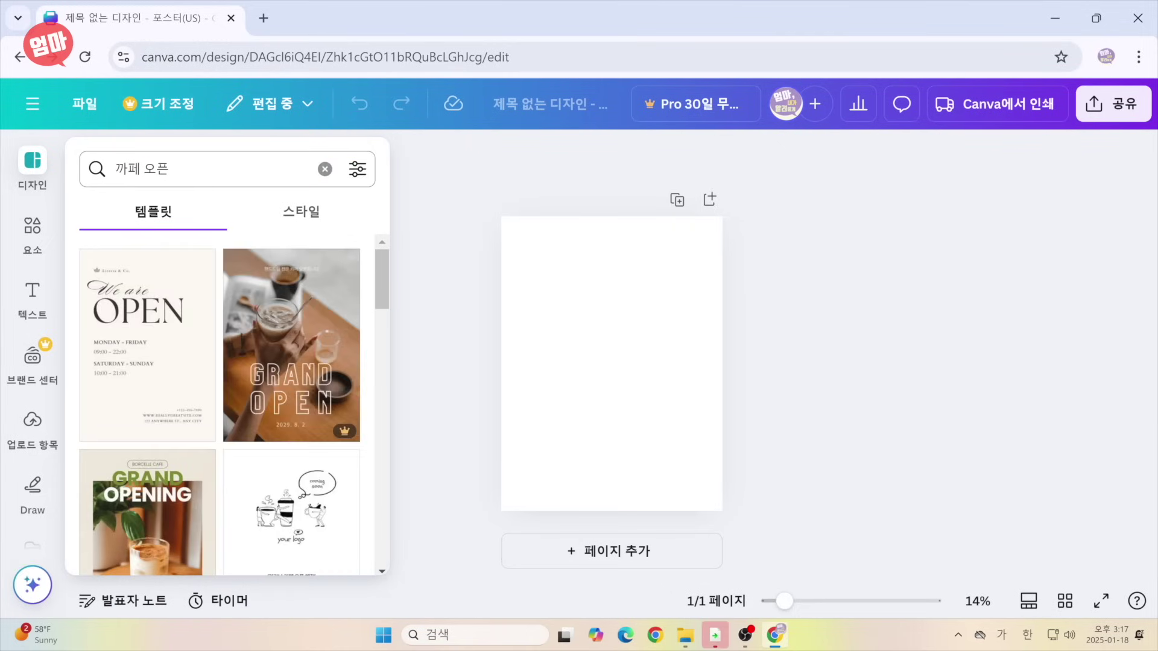
scroll(374, 313, "down", 2)
scroll(374, 314, "down", 3)
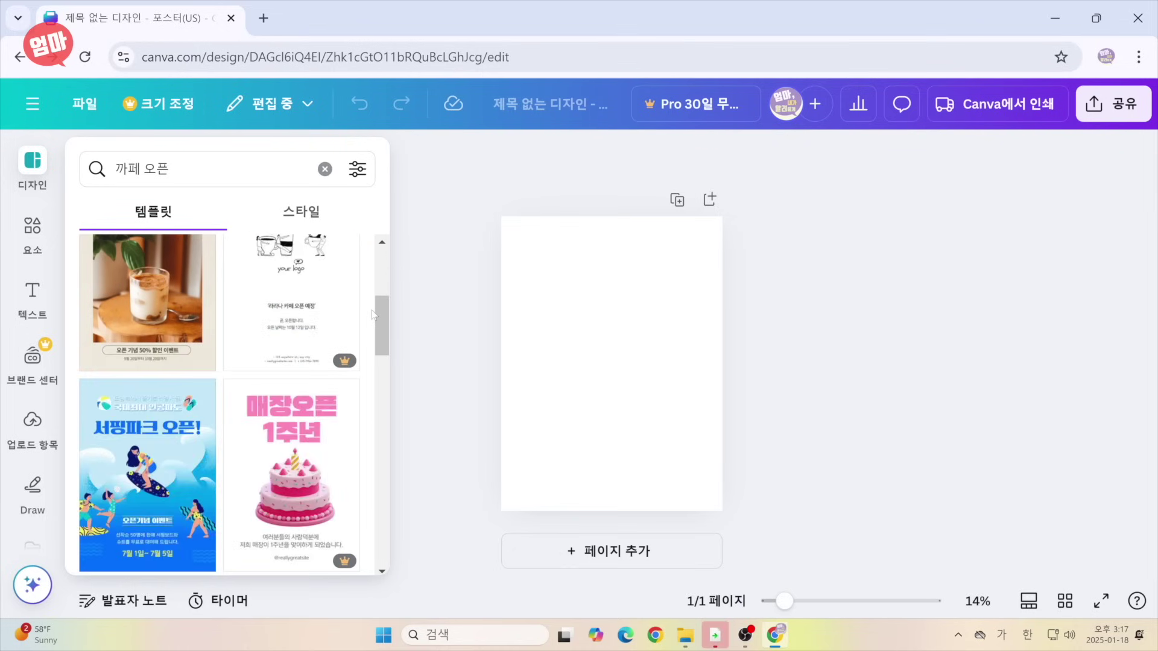
scroll(371, 313, "down", 2)
scroll(372, 314, "down", 3)
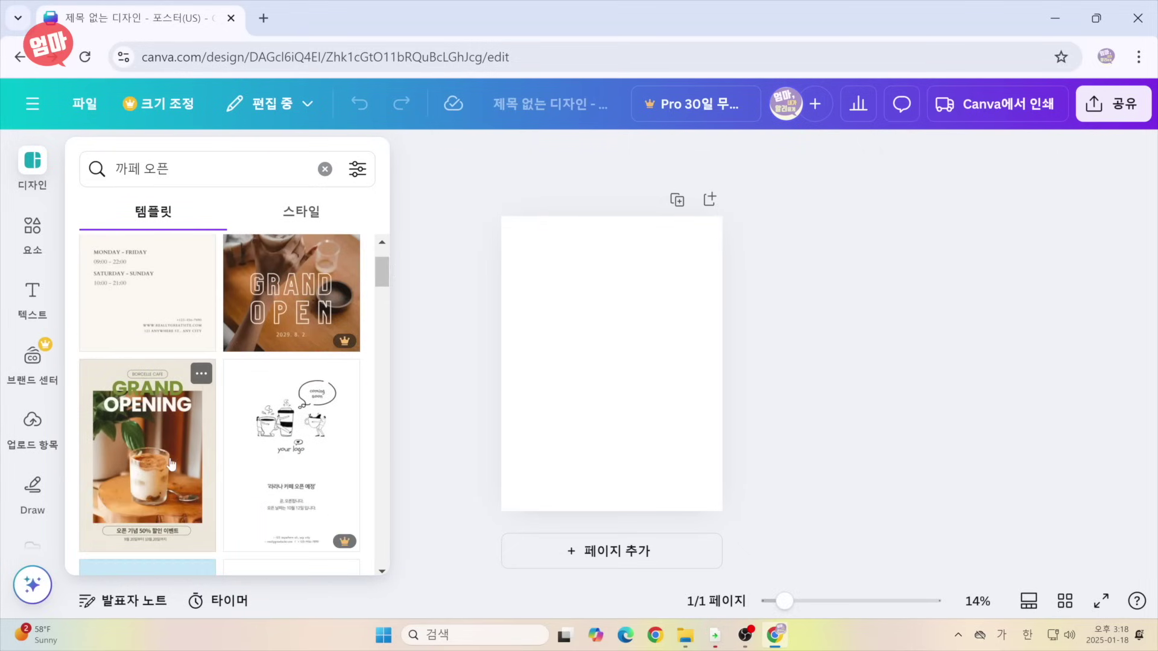
left_click(155, 512)
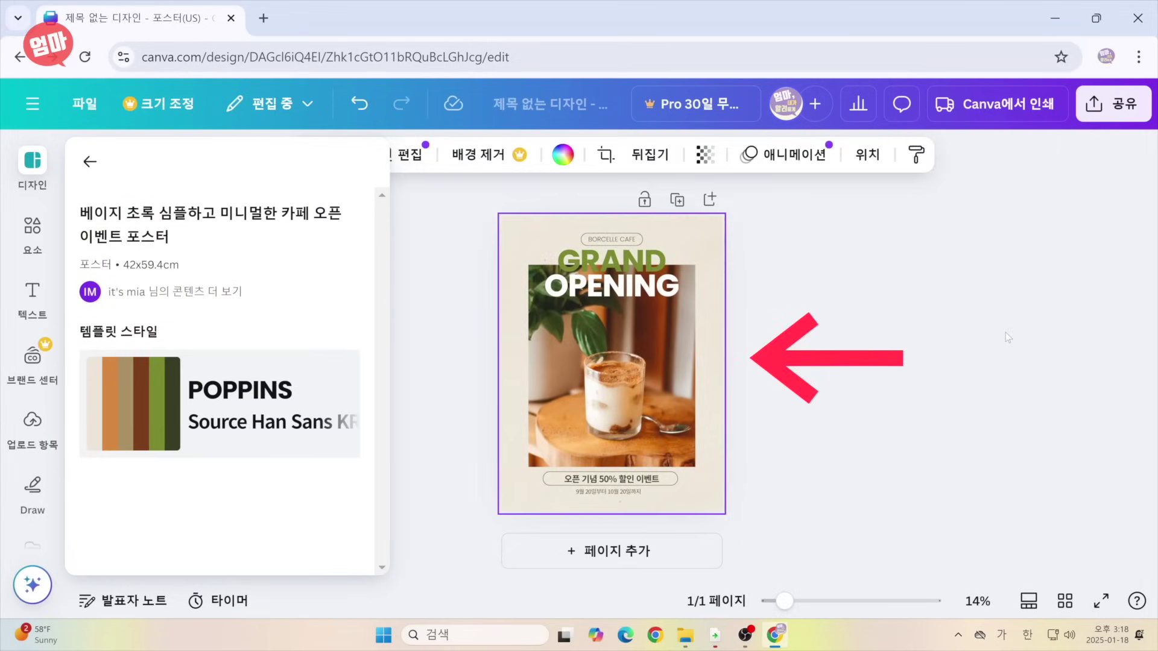
left_click(841, 319)
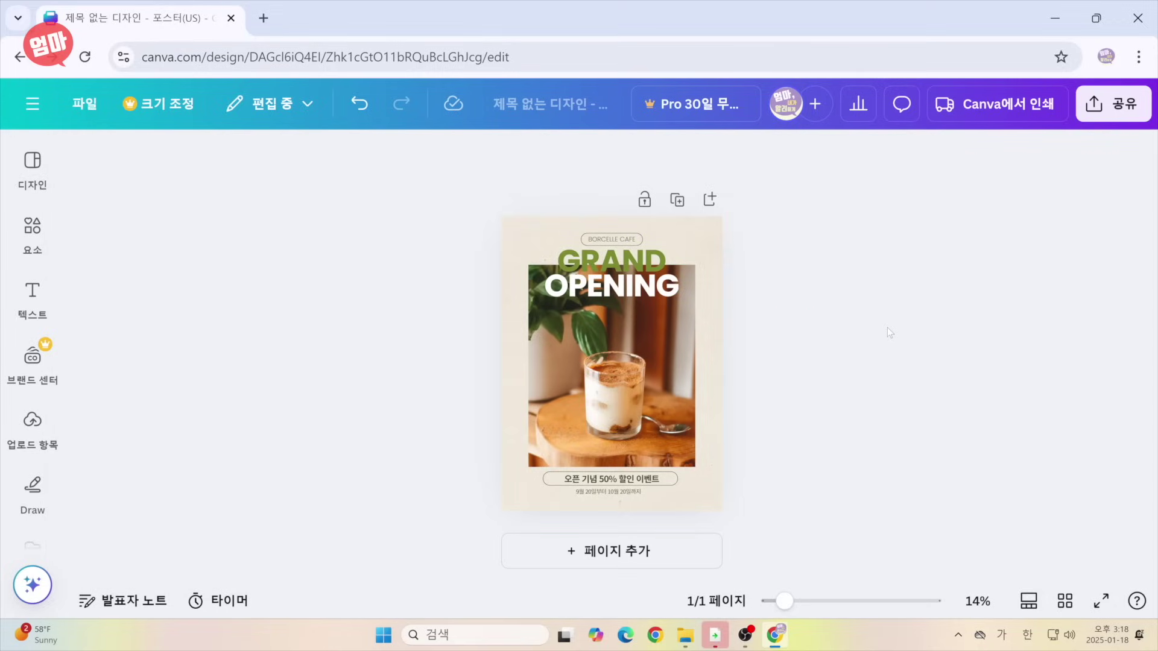
Move the drink photo slightly down the poster, delete it and undo the deletion
left_click(663, 388)
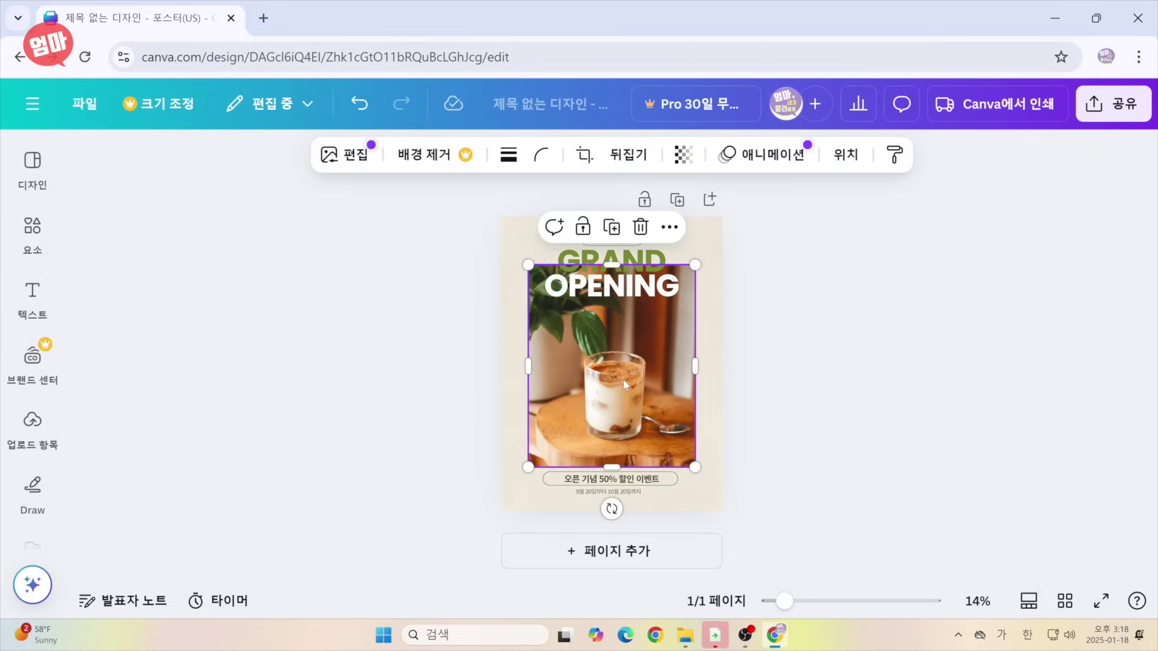
mouse_move(569, 397)
left_mouse_down()
mouse_move(691, 395)
mouse_move(569, 397)
left_mouse_up()
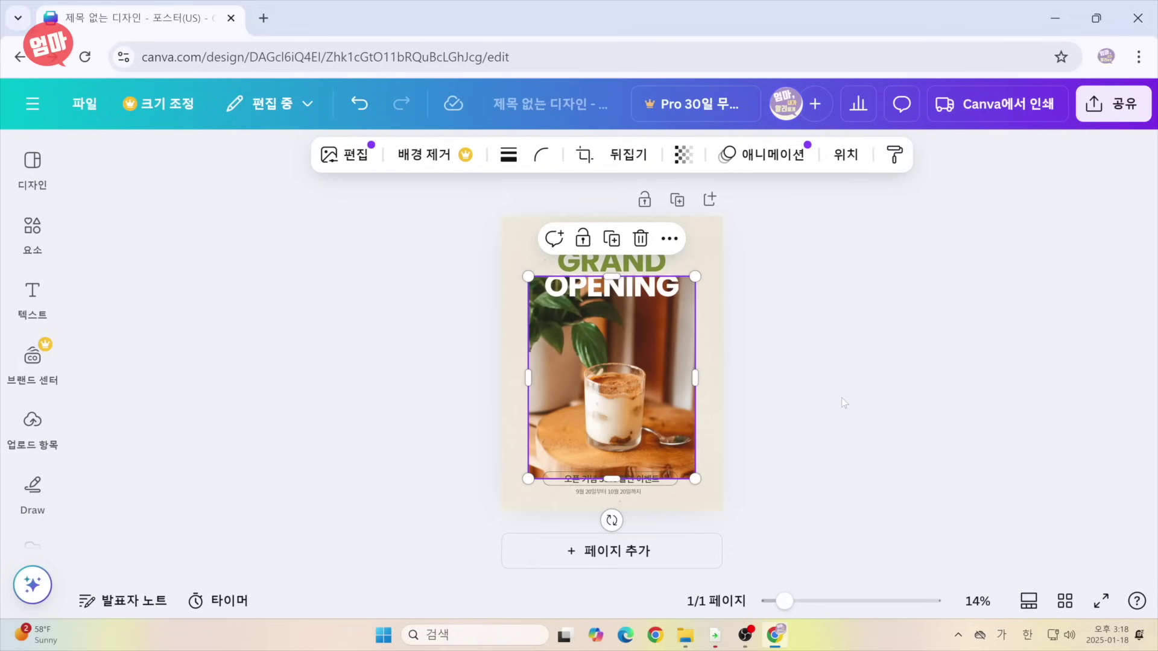
left_click(640, 239)
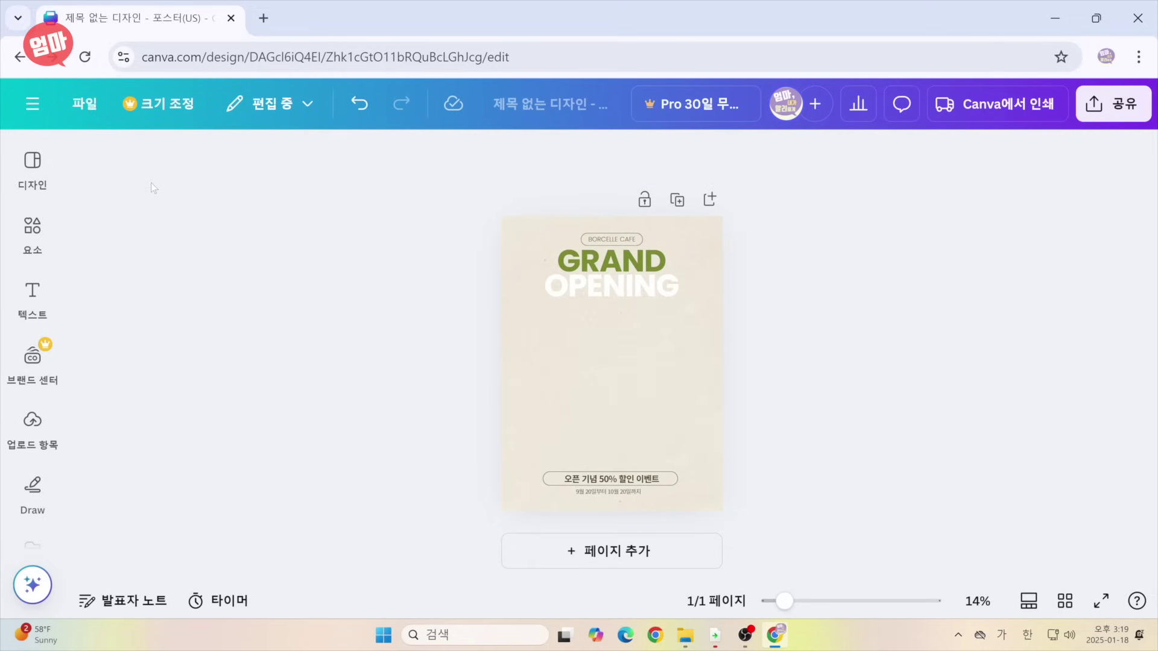
left_click(360, 106)
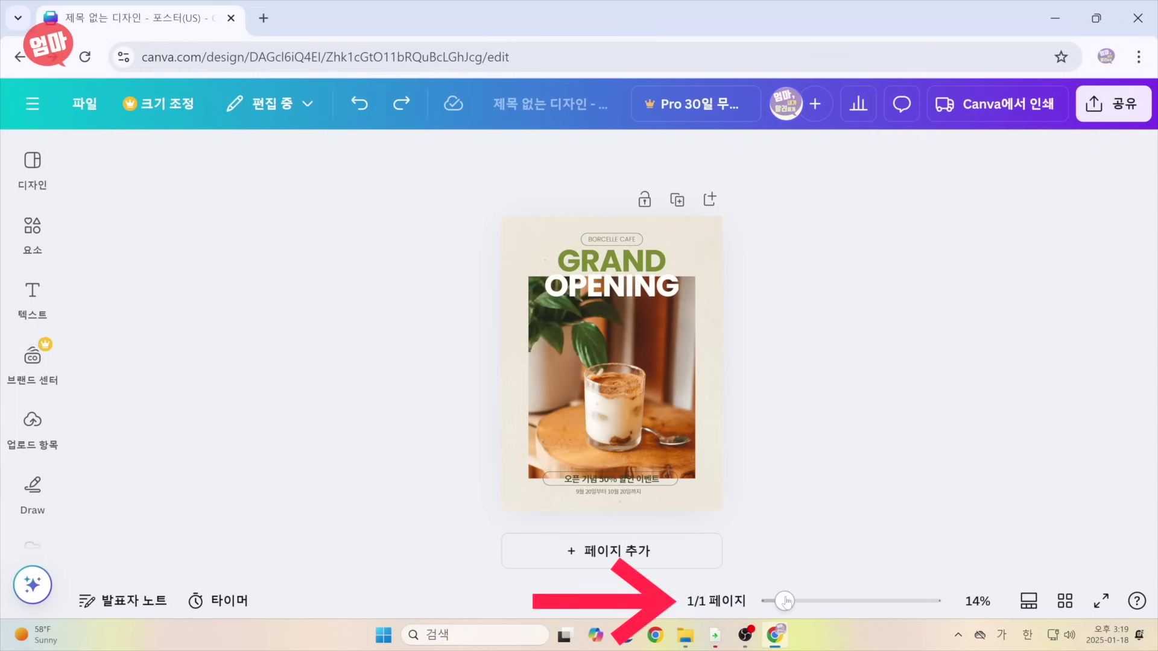
Delete the iced drink photo from the middle of the GRAND OPENING poster
left_click_drag(786, 601, 799, 605)
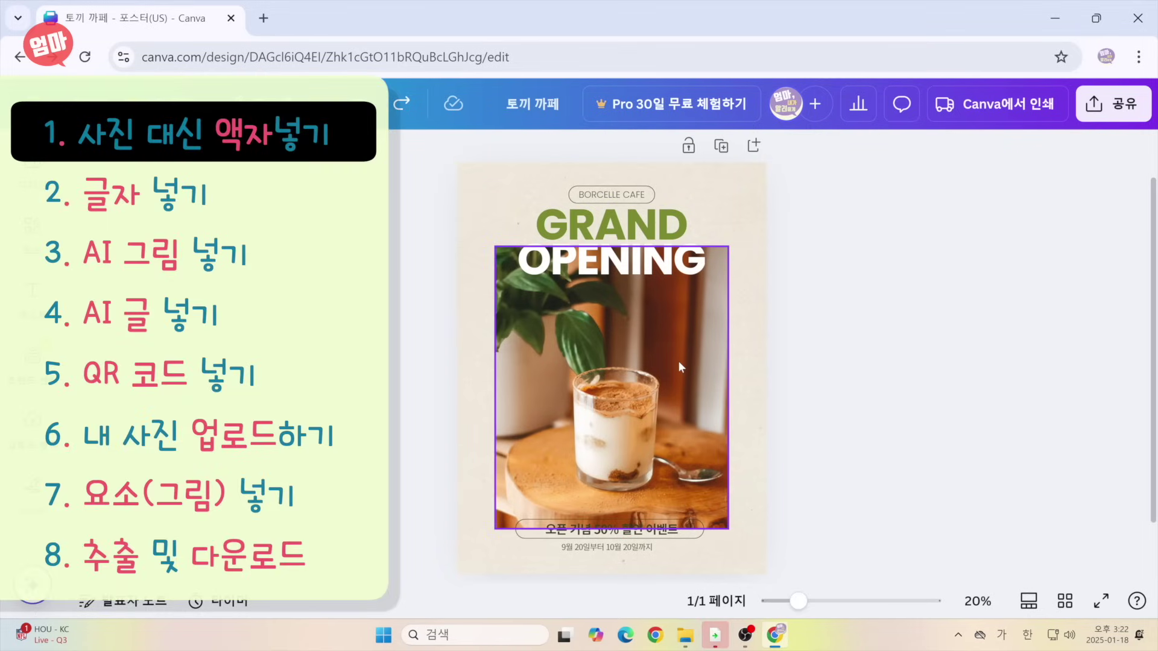
left_click(678, 361)
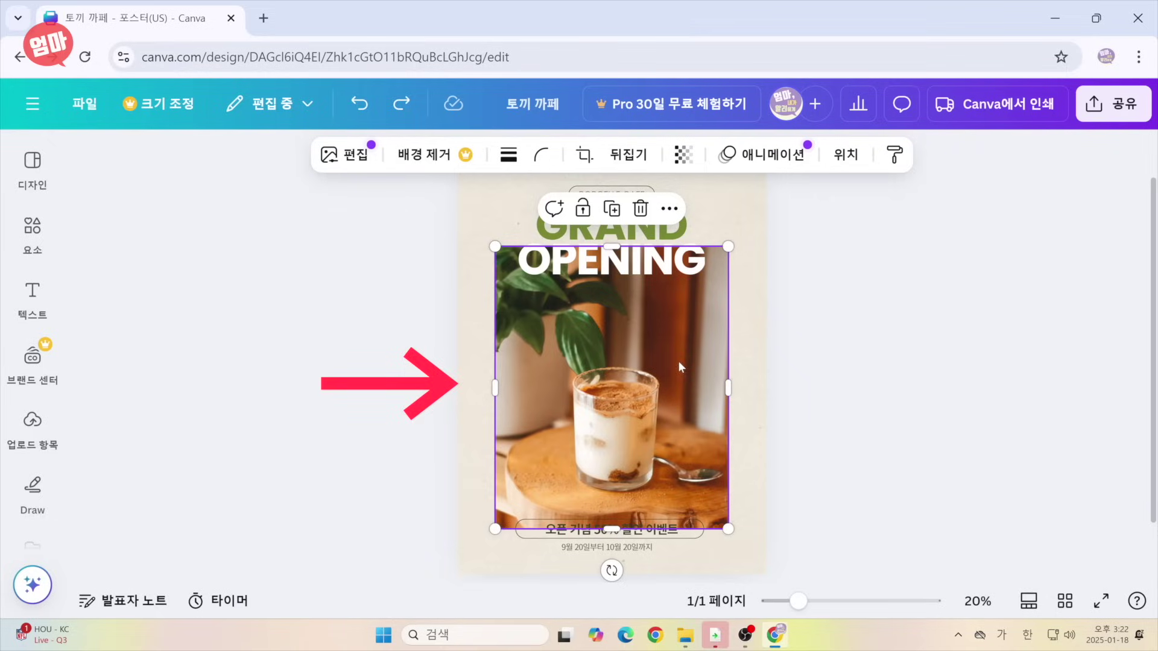
left_click(641, 208)
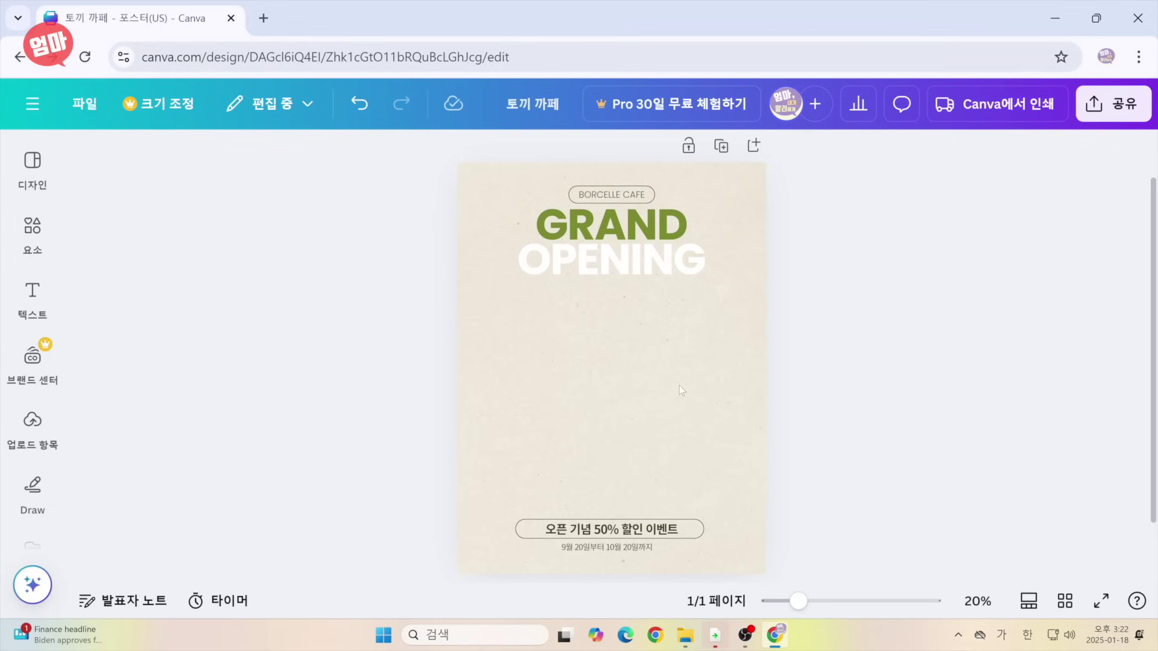
Search the elements for "프레임" and add the circular photo frame to the poster
left_click(24, 232)
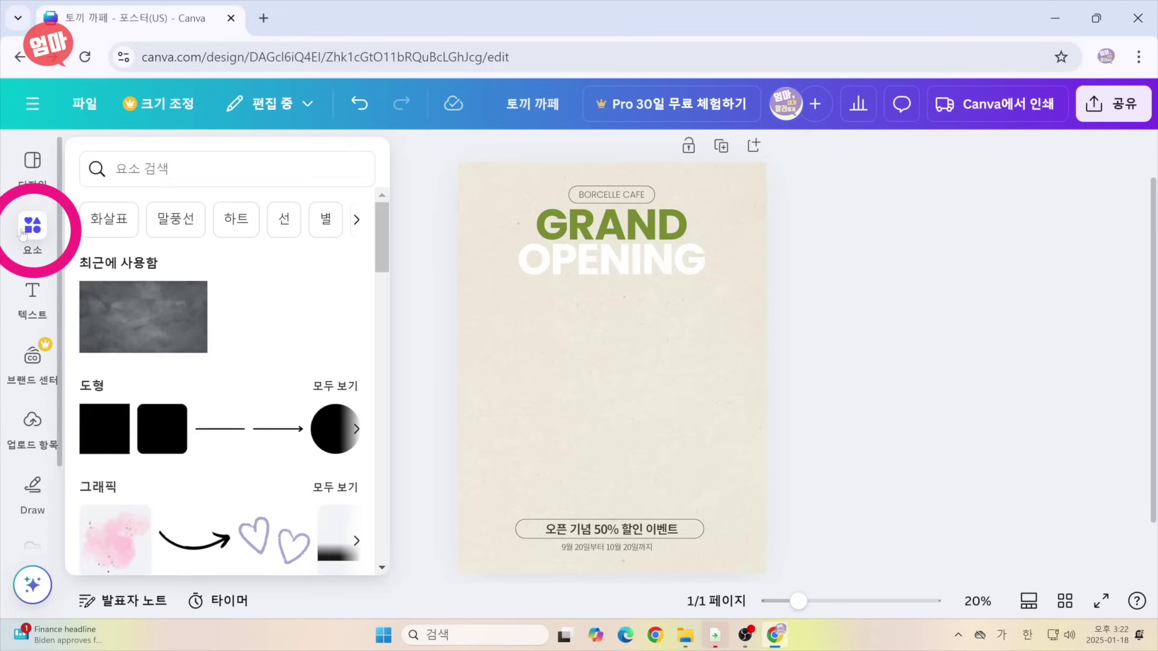
left_click(181, 169)
type("프레임")
key("Return")
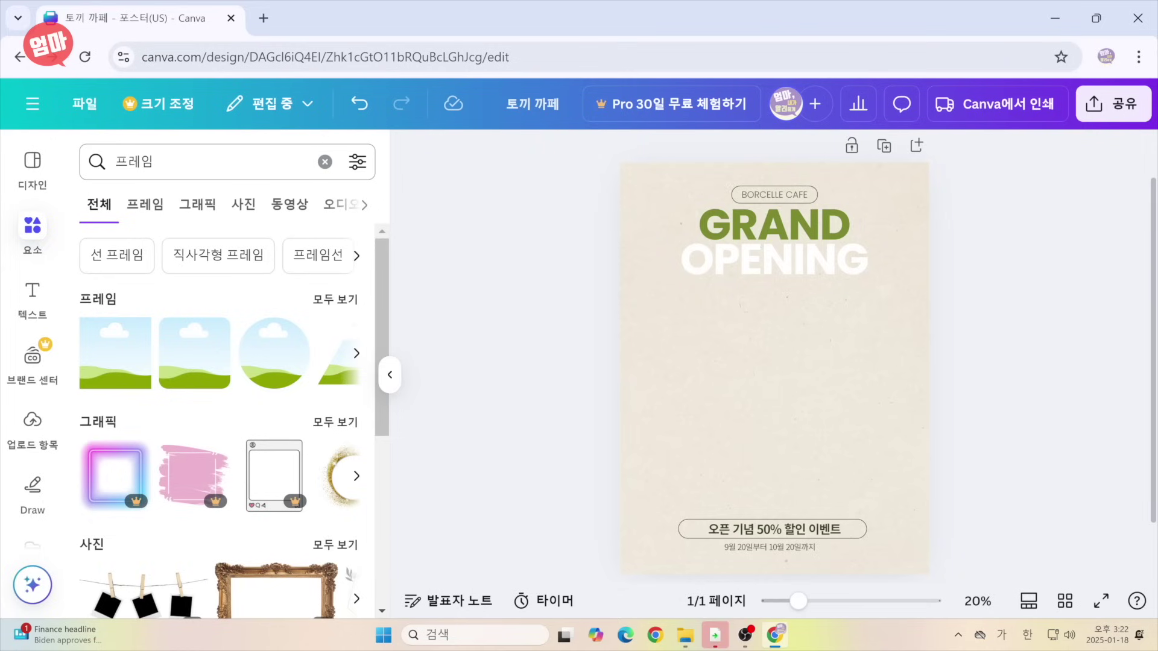
left_click(266, 353)
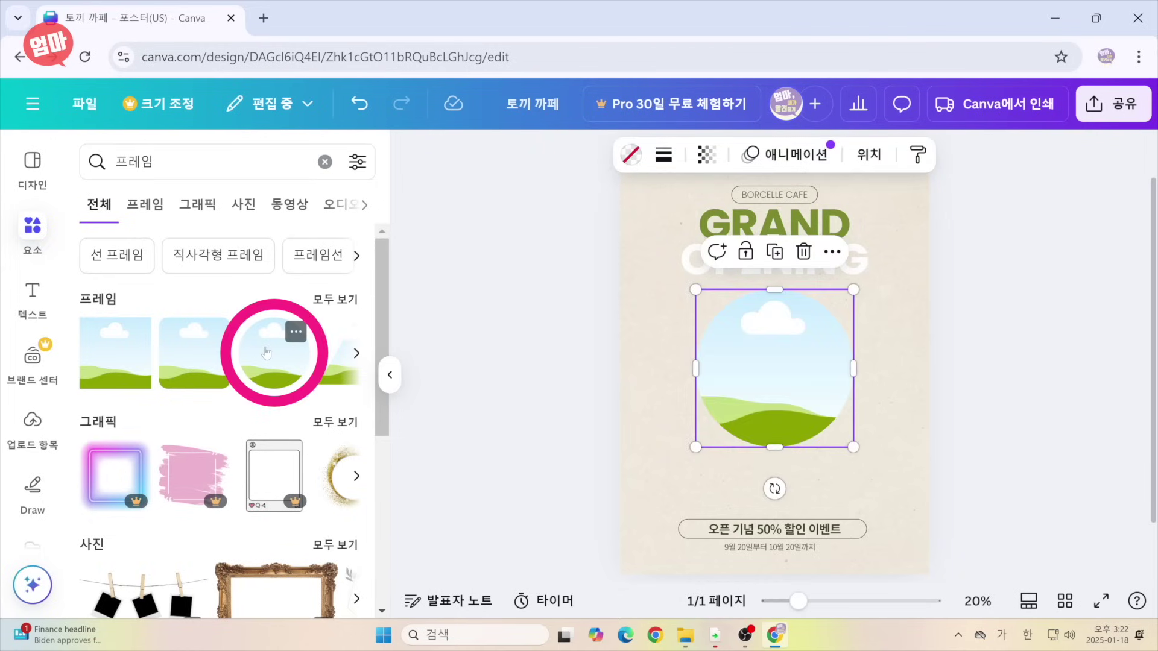
left_click_drag(267, 353, 860, 395)
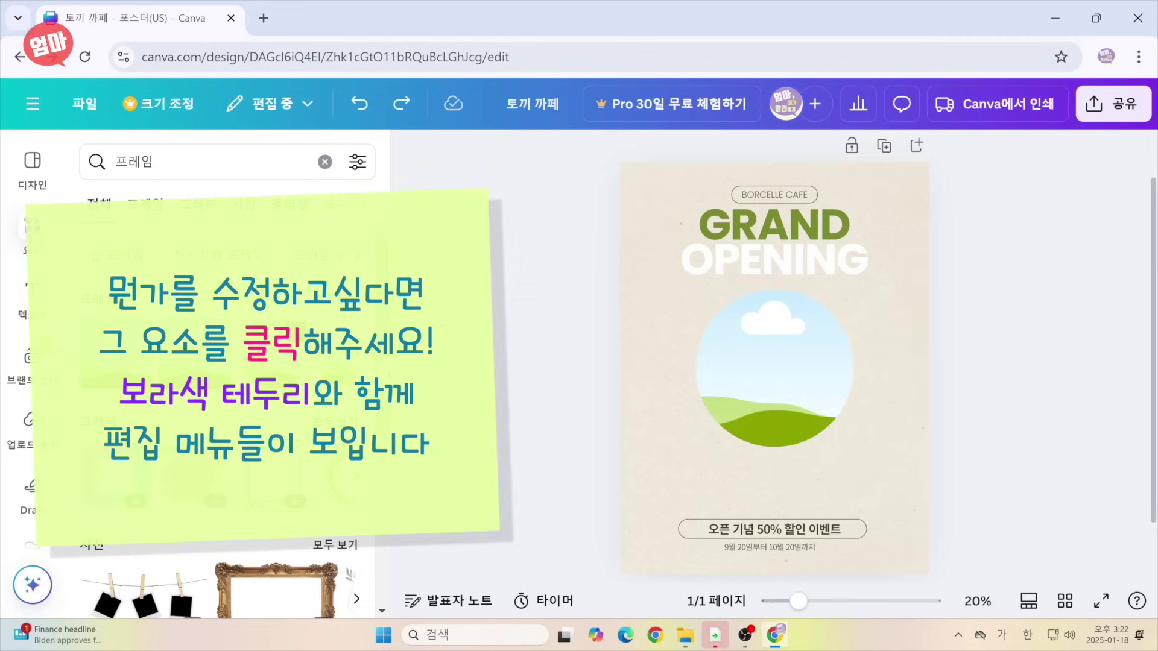
Shrink the circular frame and arrange three equal copies in a zigzag down the poster
left_click(772, 370)
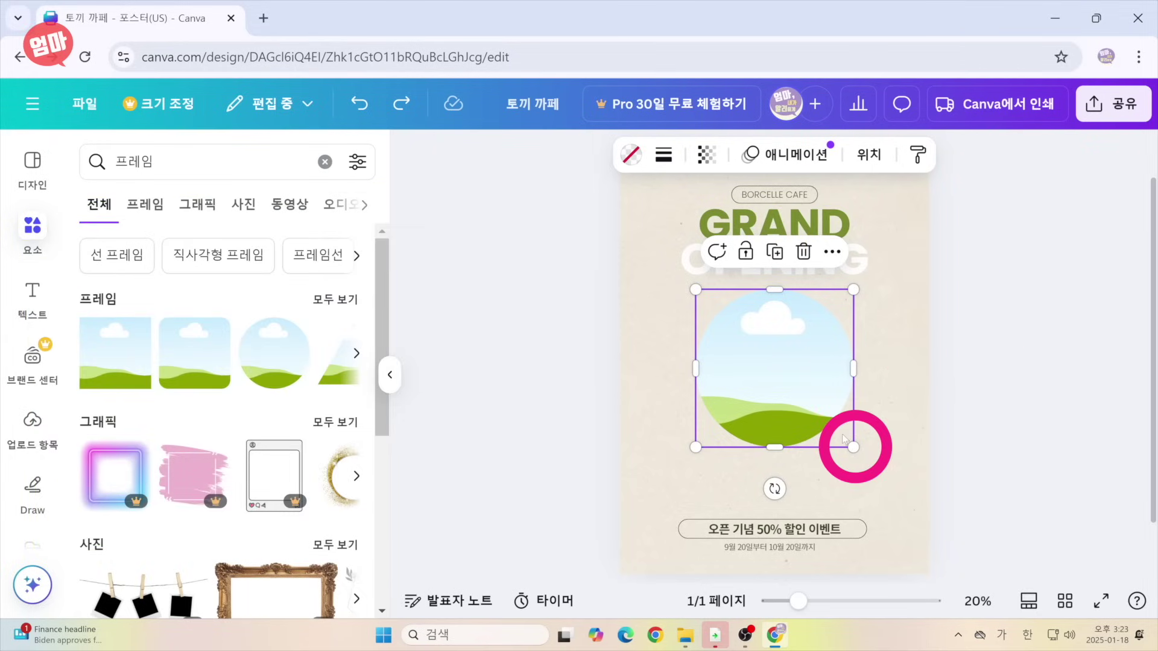
left_click_drag(852, 447, 696, 510)
left_click(856, 333)
left_click(999, 498)
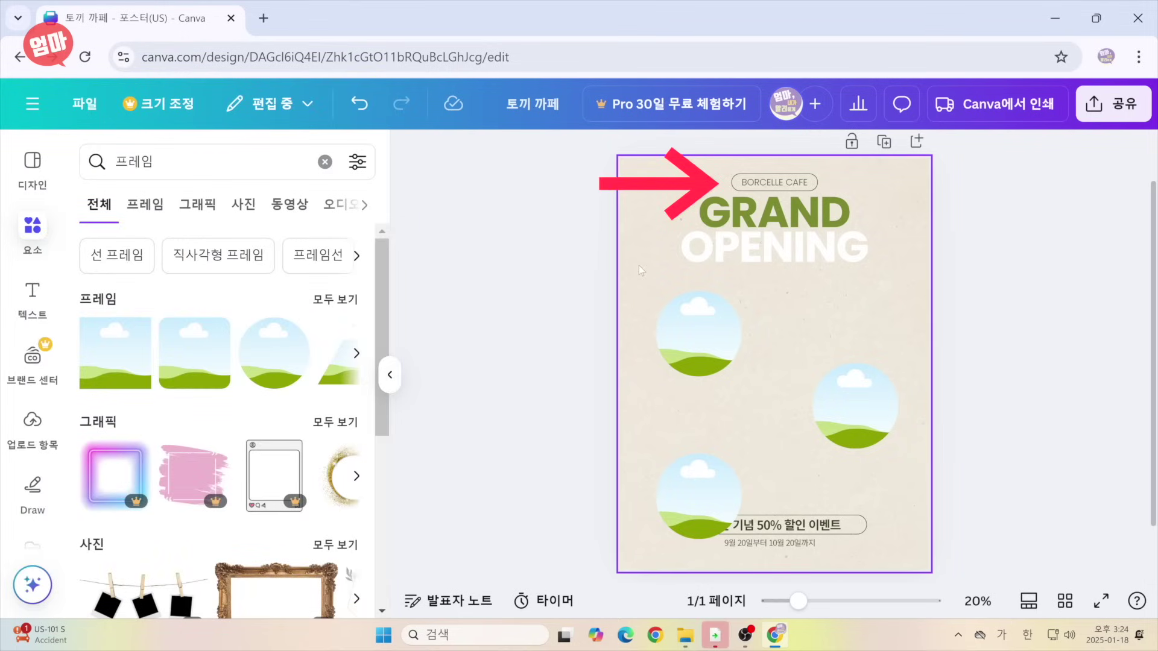
Replace the BORCELLE CAFE text above the poster's title with "엄마 까페"
double_click(774, 182)
type("엄마 까")
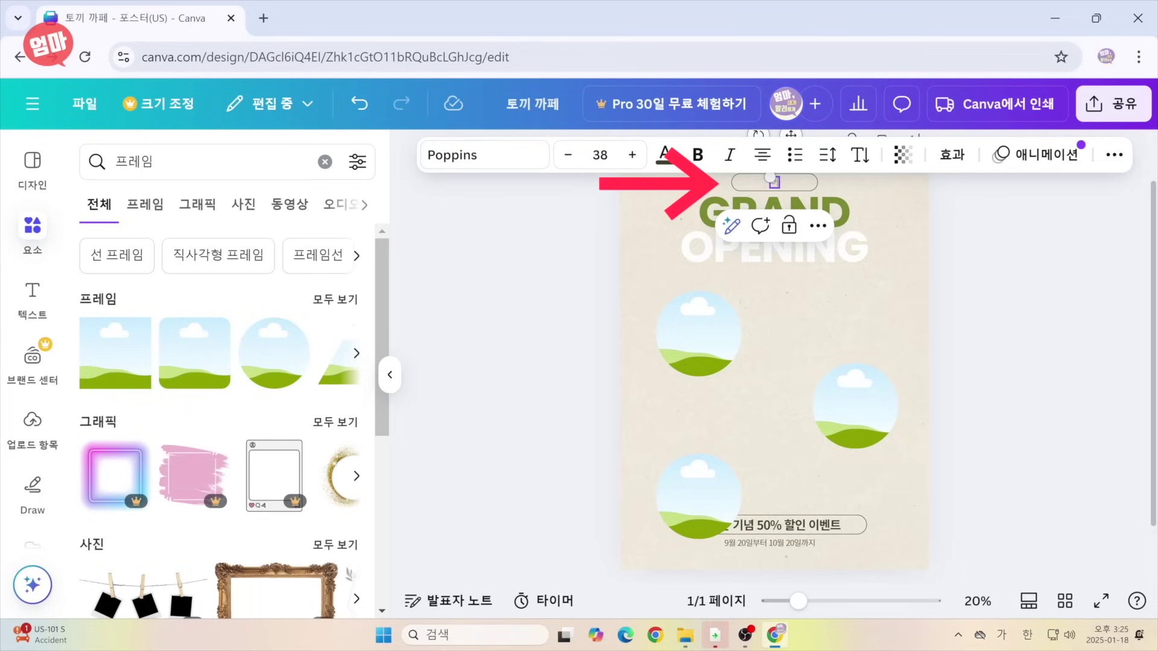
type("페")
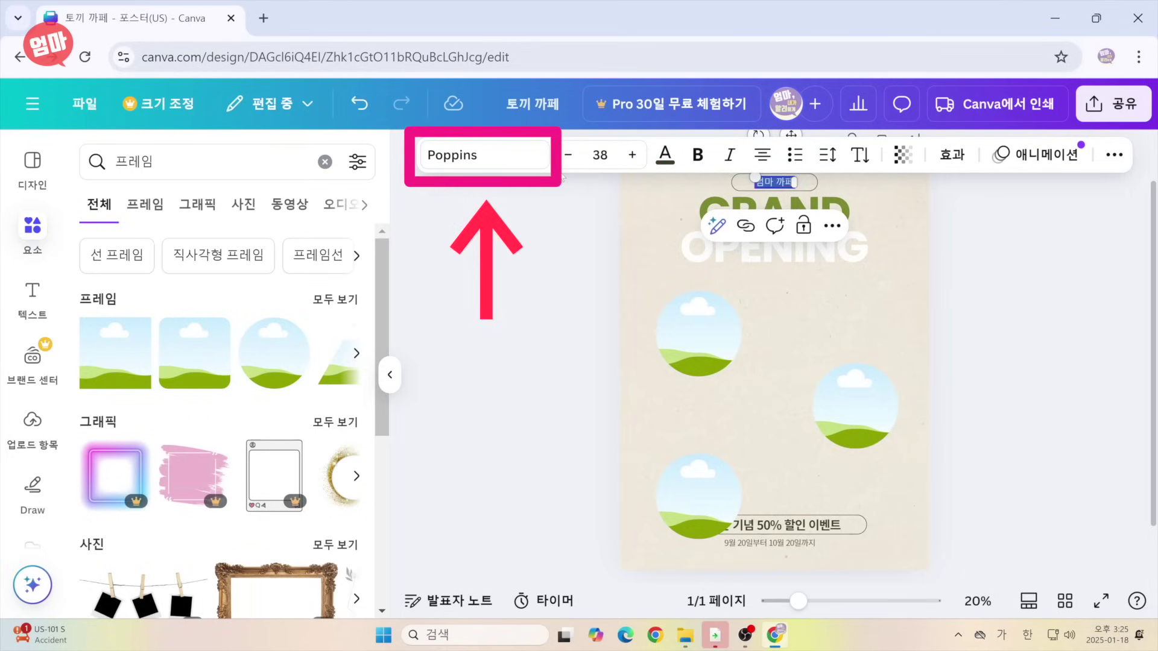
Browse the bold fonts and set the "엄마 까페" text above the poster's title to 210 옥탑방
left_click(494, 160)
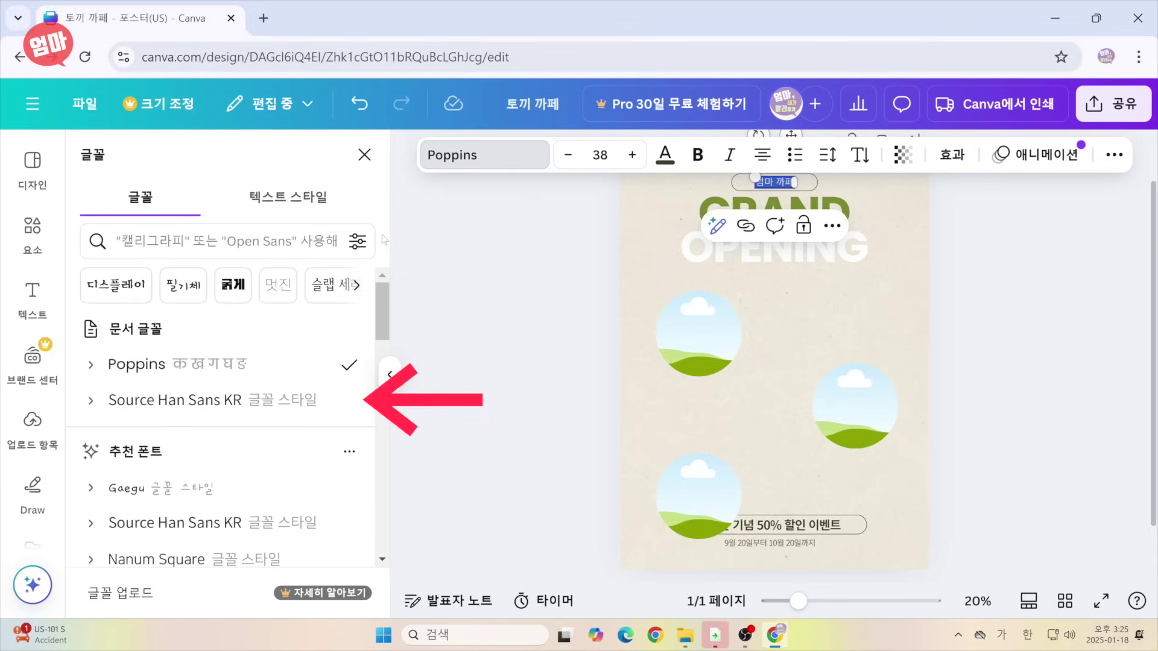
left_click(233, 284)
left_click(148, 365)
left_click(168, 408)
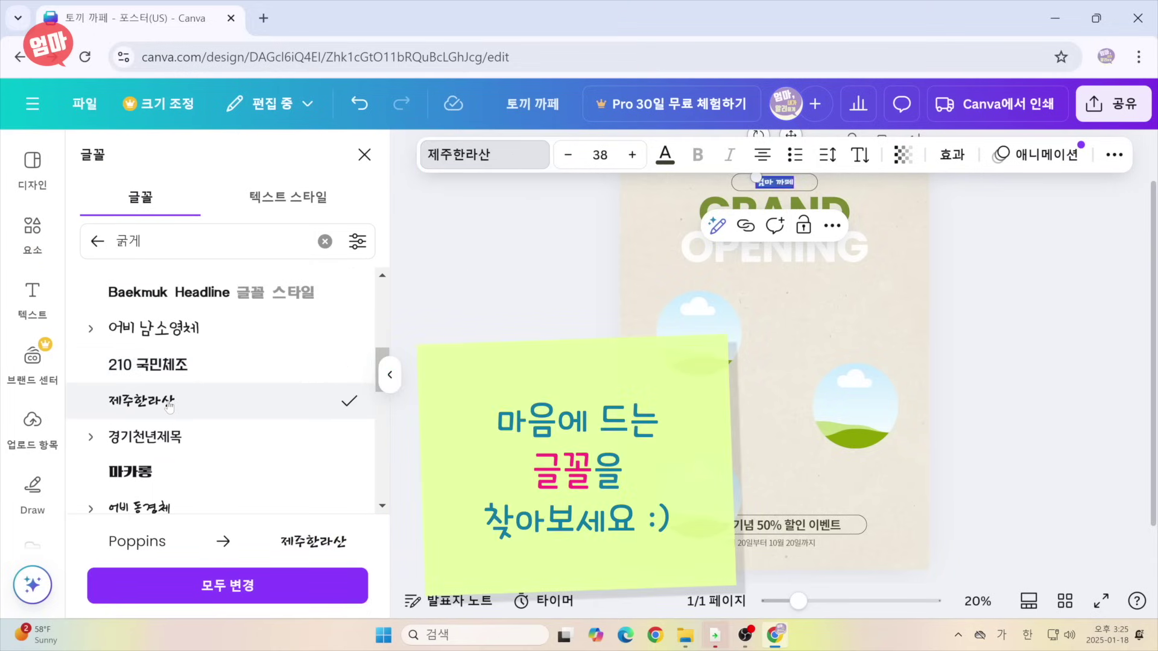
left_click(163, 328)
scroll(172, 341, "up", 5)
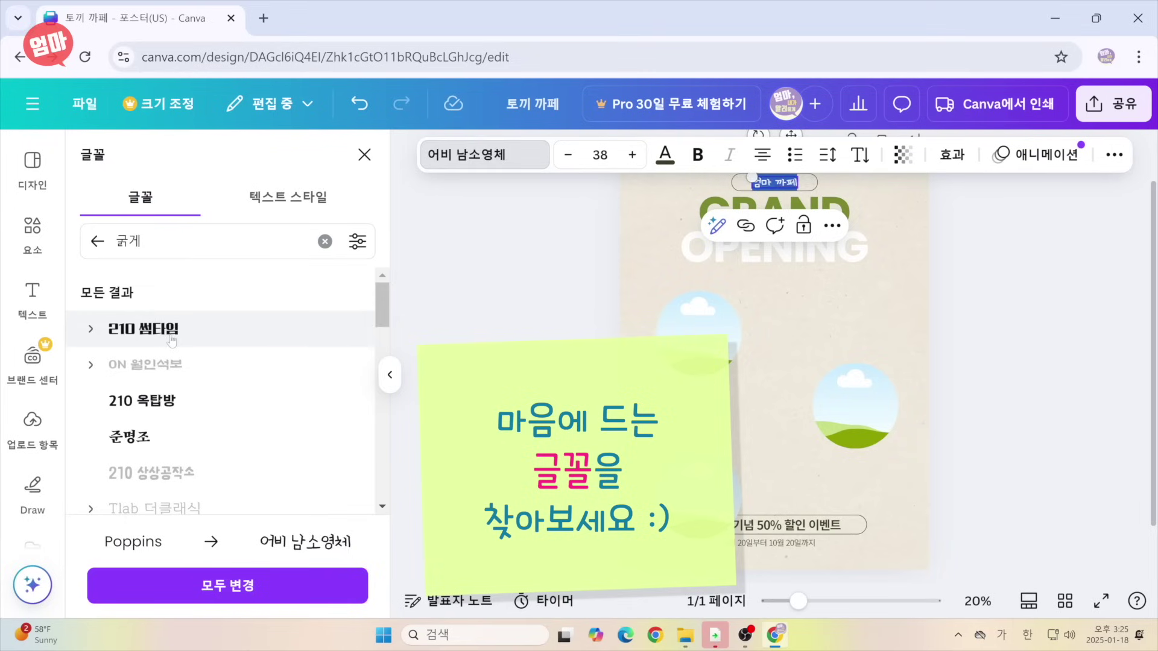
left_click(172, 340)
left_click(181, 401)
left_click(1053, 433)
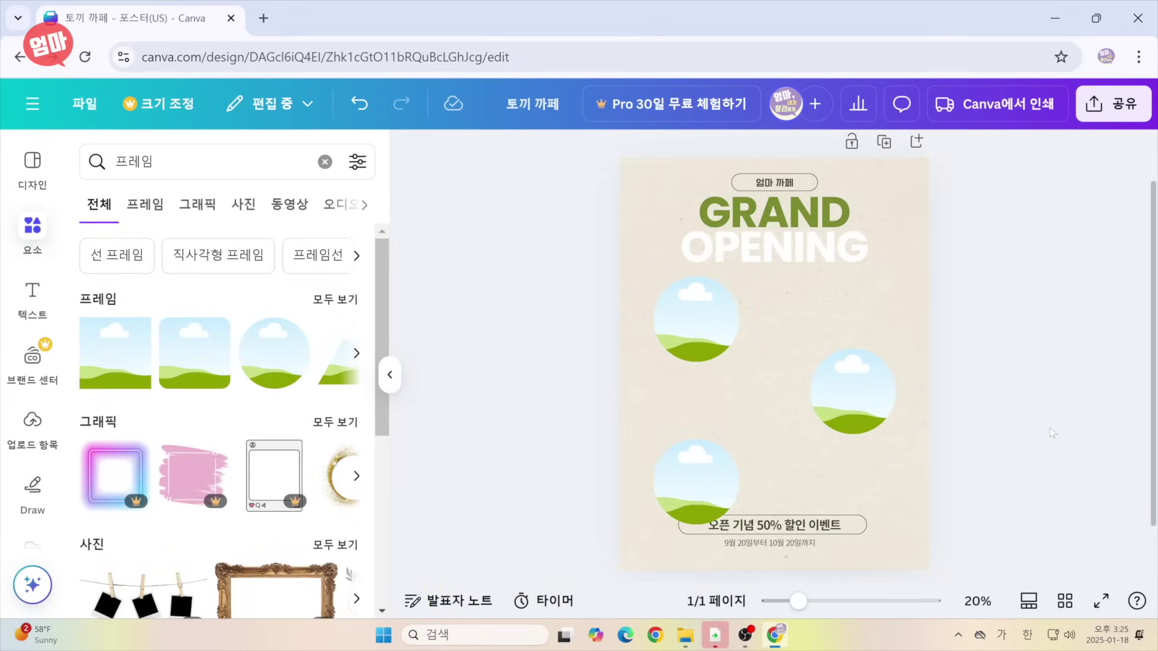
Change the color of the word GRAND in the poster's title to red
left_click(782, 199)
left_click(780, 217)
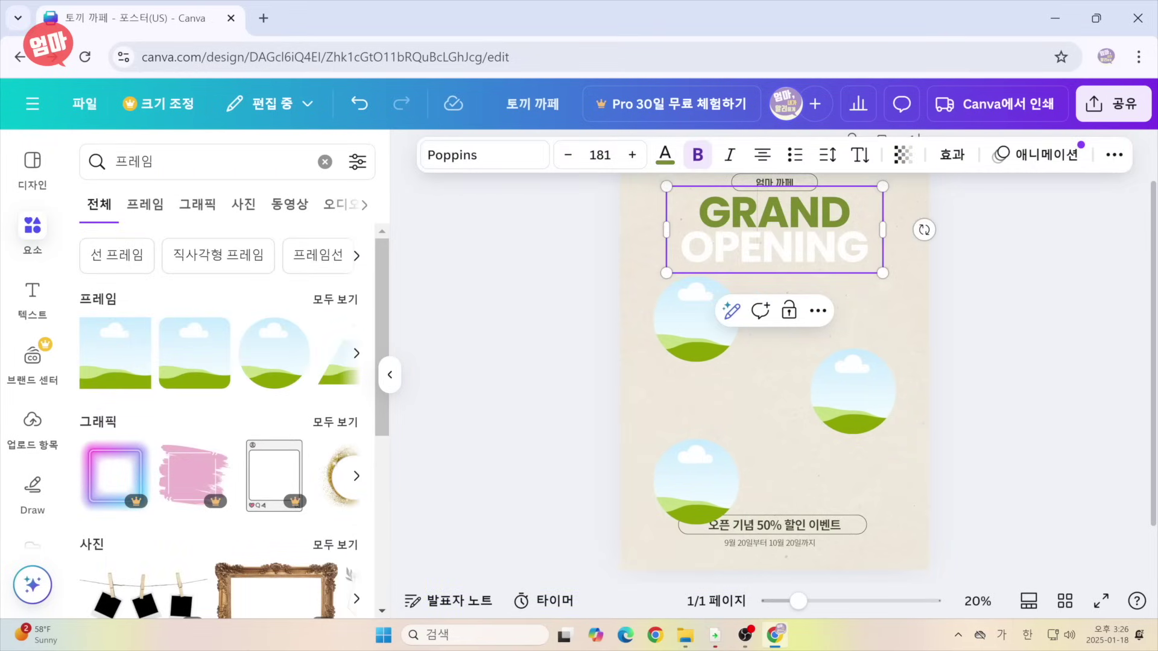
double_click(780, 214)
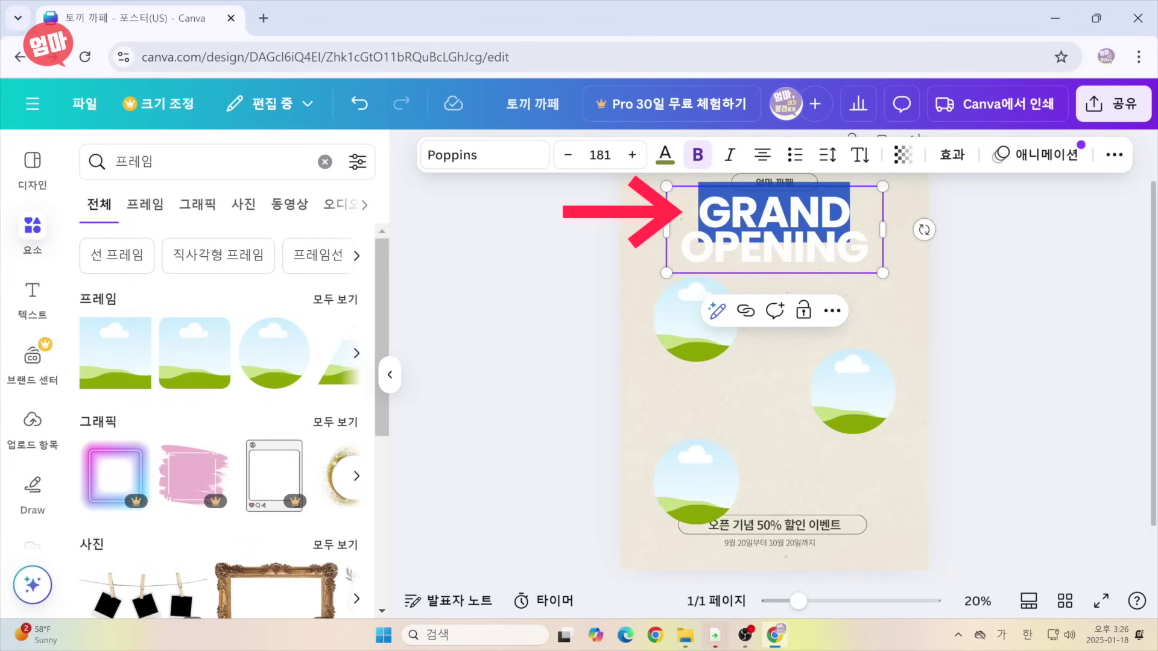
left_click(666, 155)
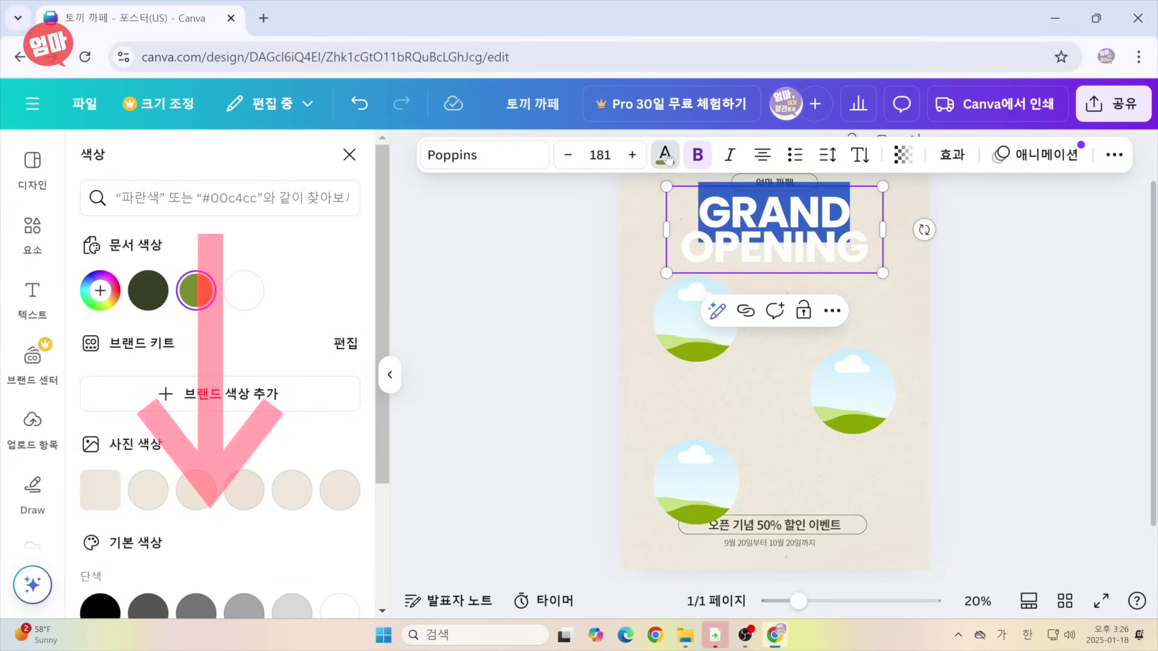
scroll(105, 495, "down", 3)
left_click(102, 489)
left_click(573, 288)
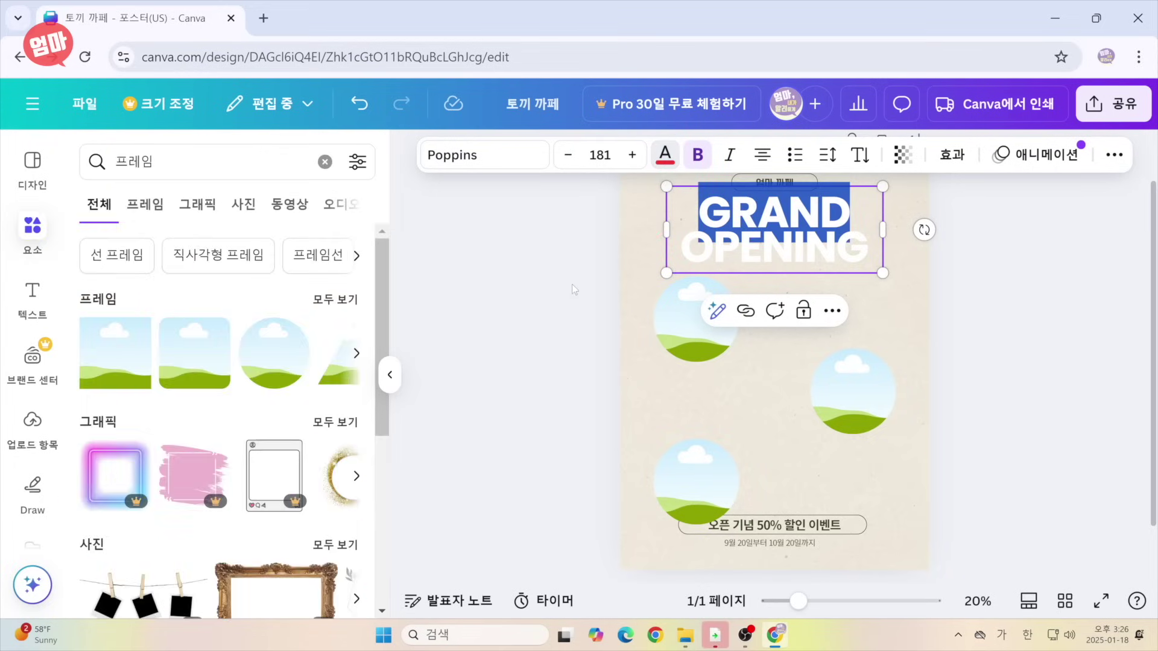
left_click(556, 298)
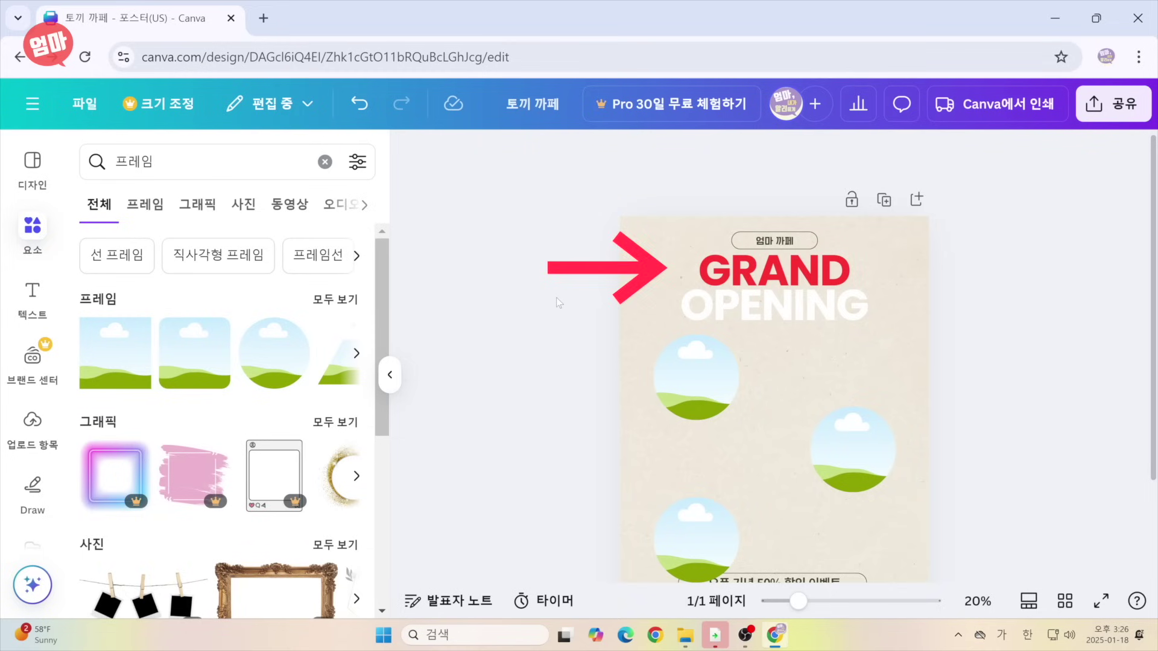
scroll(556, 298, "up", 1)
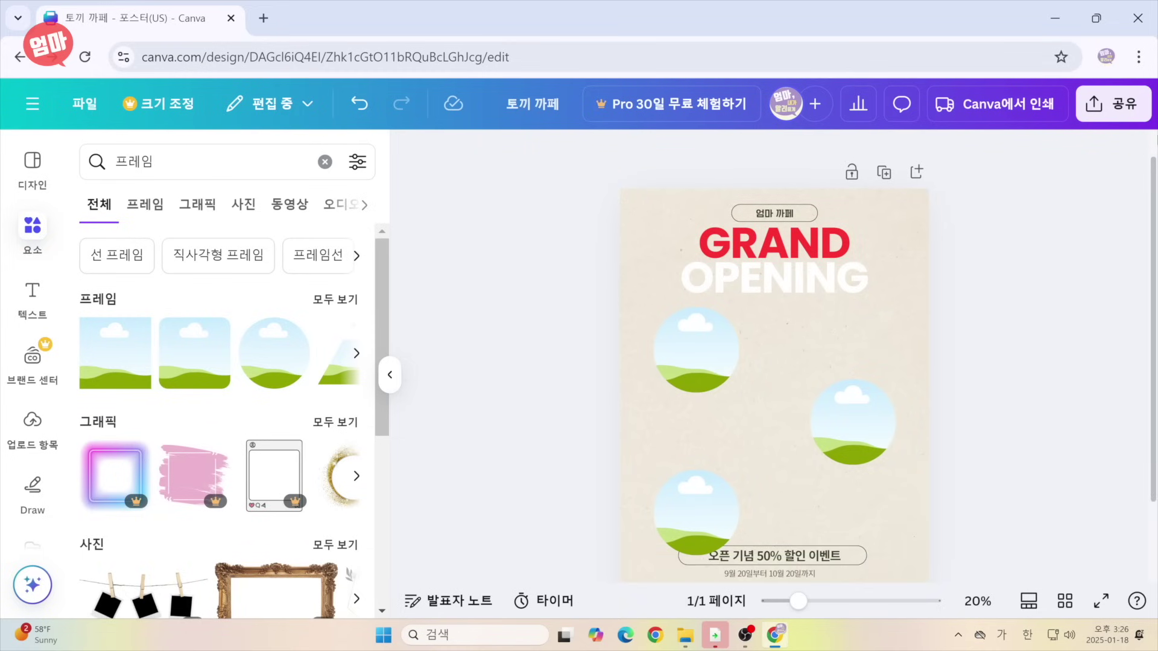
Search the apps for "image" and open Google's Imagen image generator
left_click(33, 425)
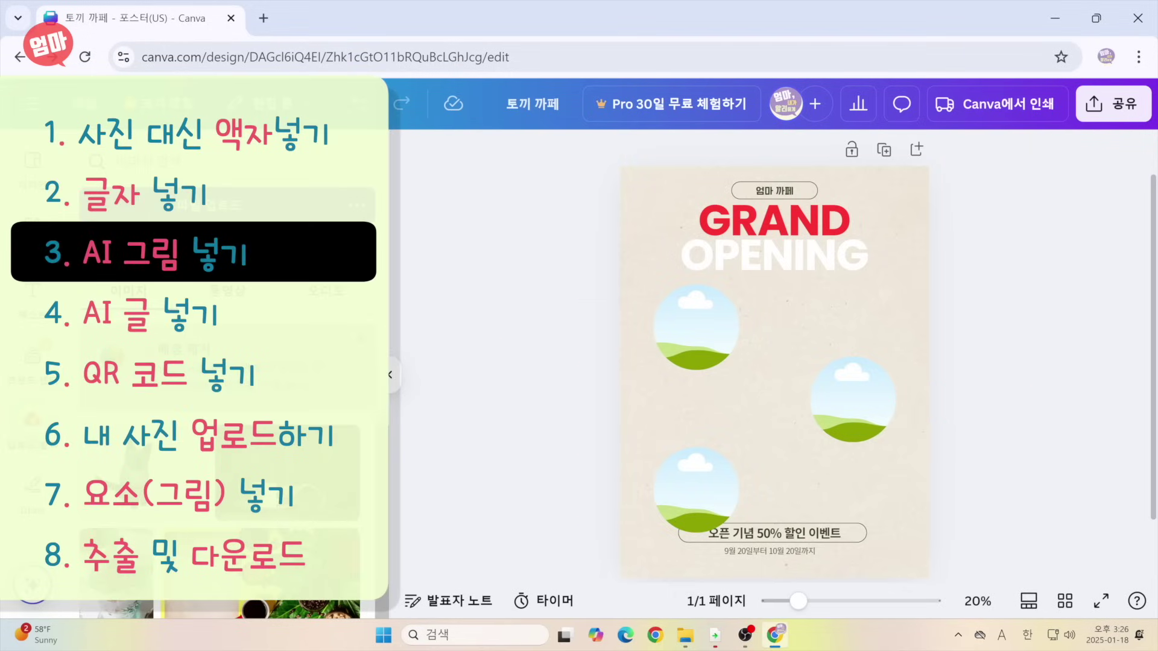
scroll(33, 452, "down", 3)
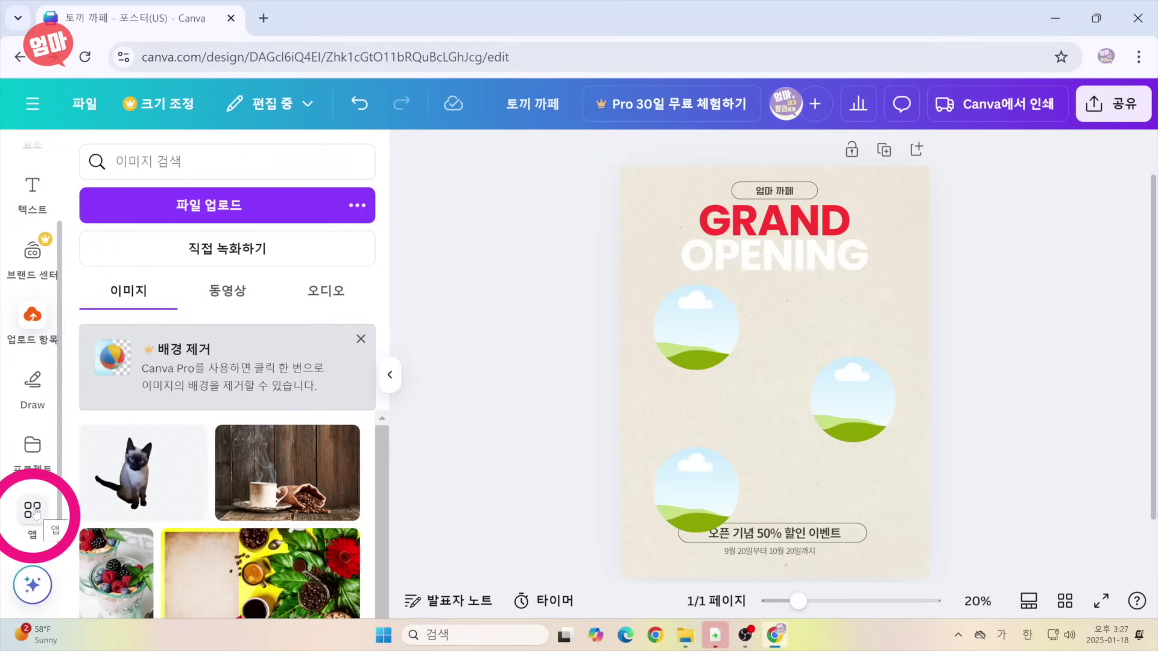
left_click(34, 511)
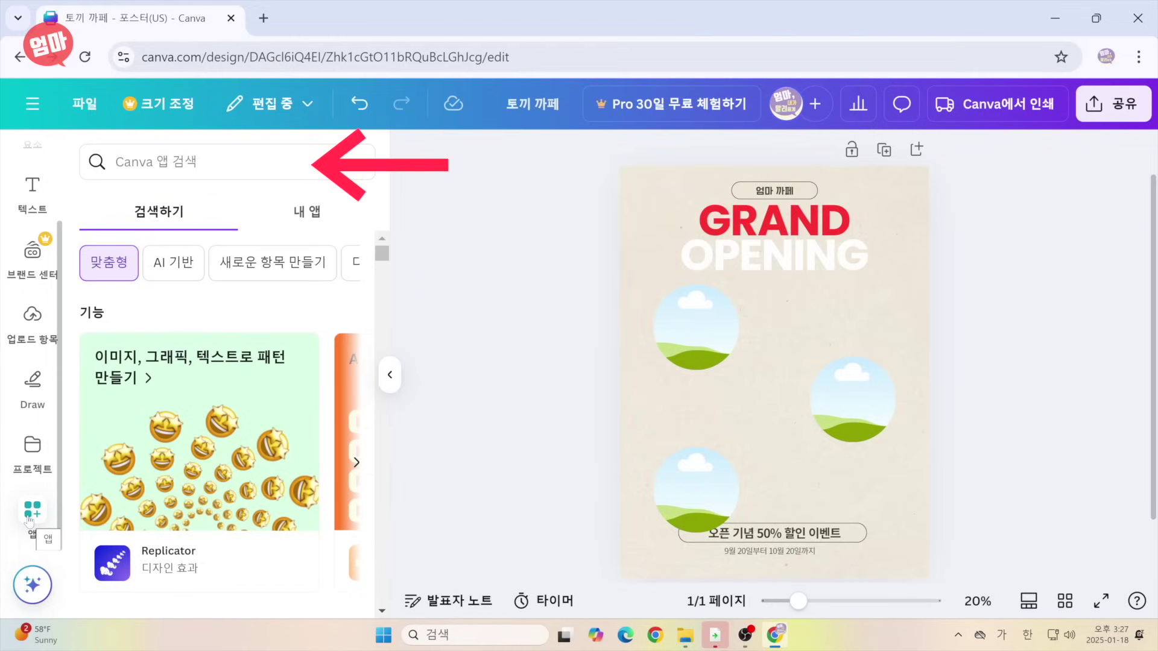
left_click(251, 173)
type("imag")
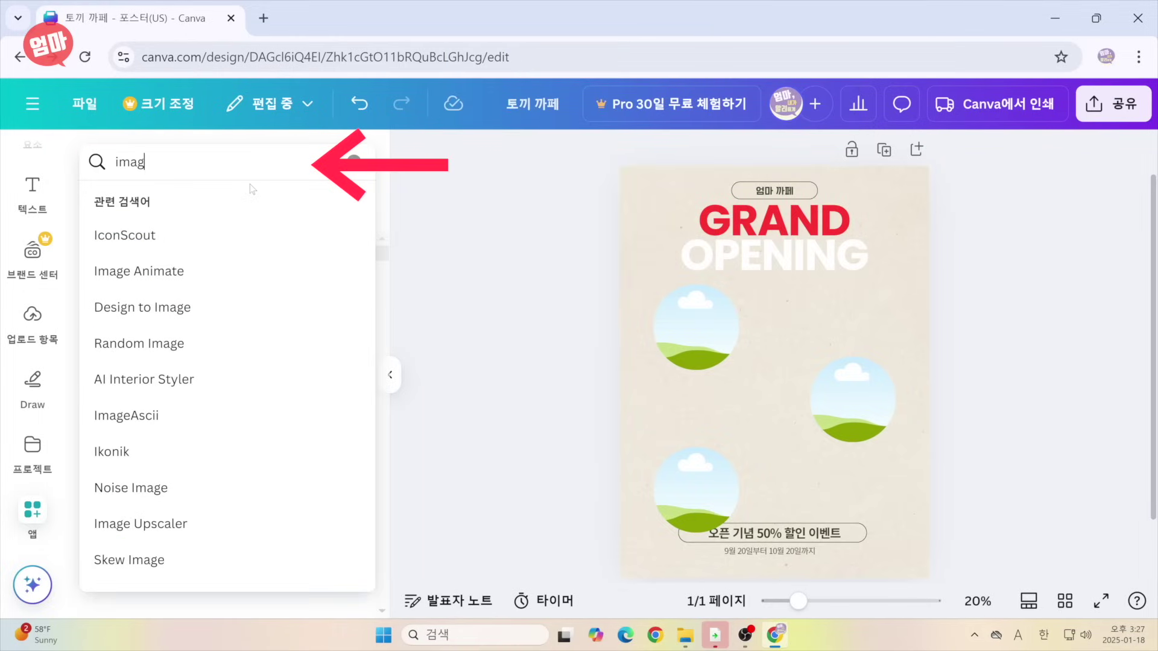
type("e")
key("Return")
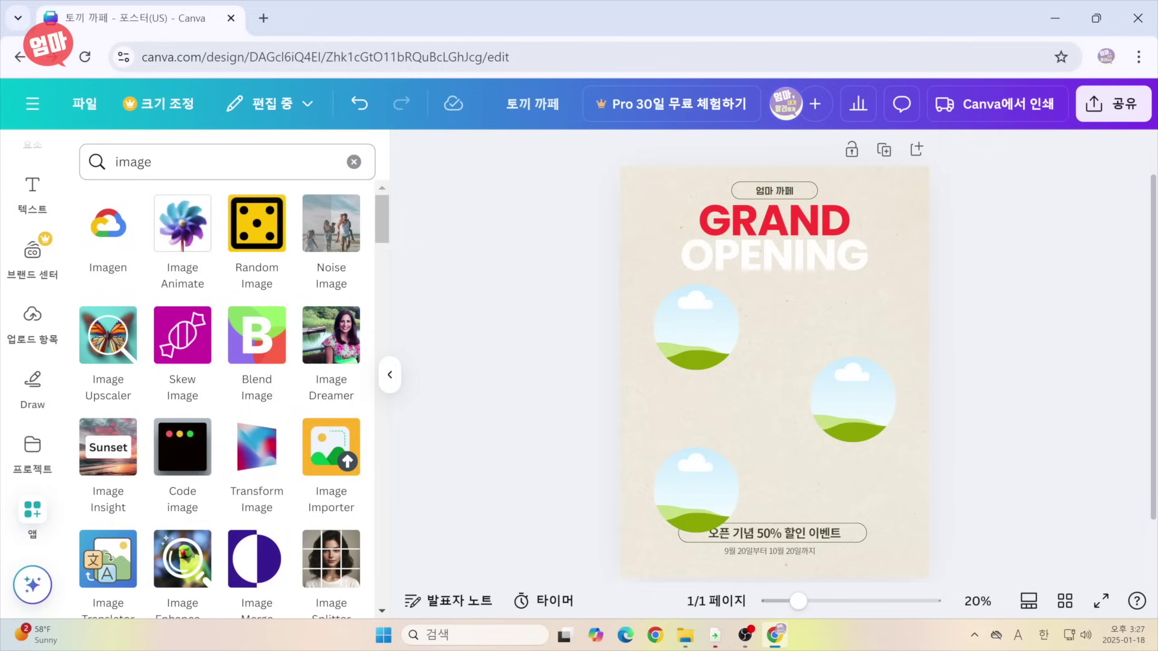
left_click(106, 224)
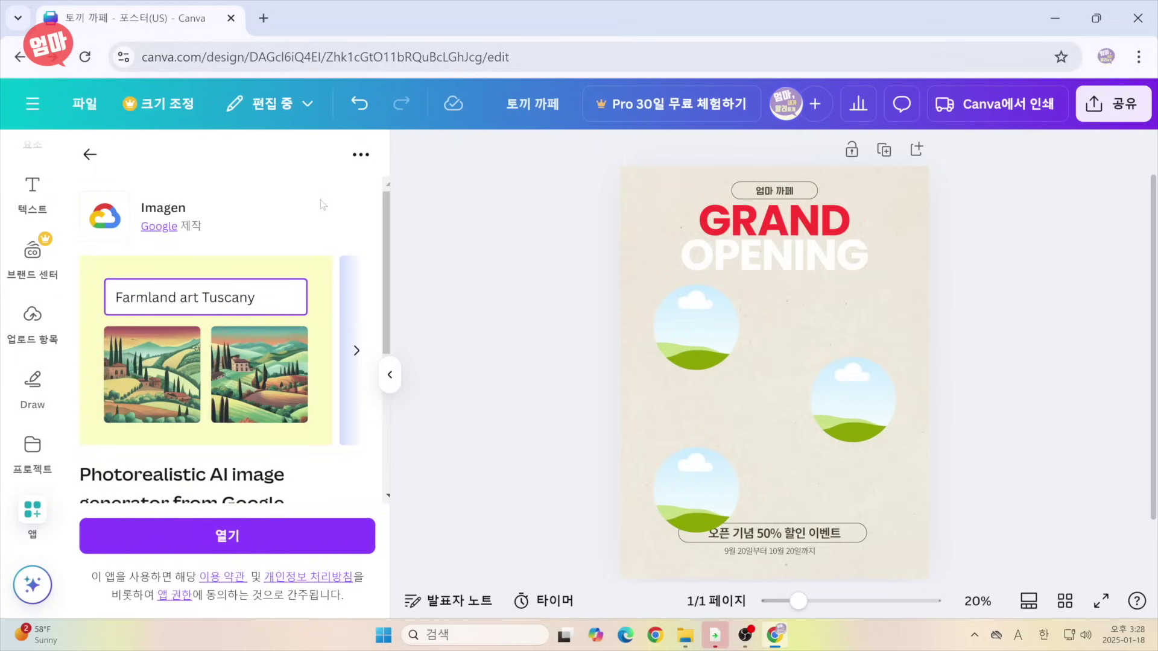
scroll(321, 200, "down", 5)
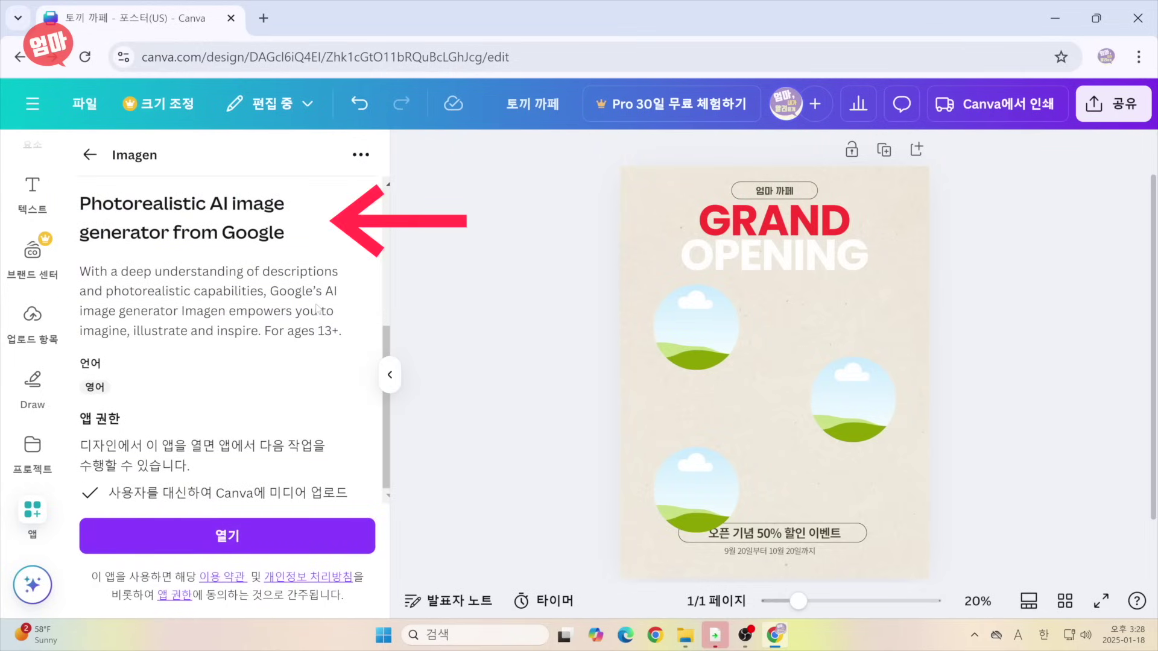
left_click(230, 536)
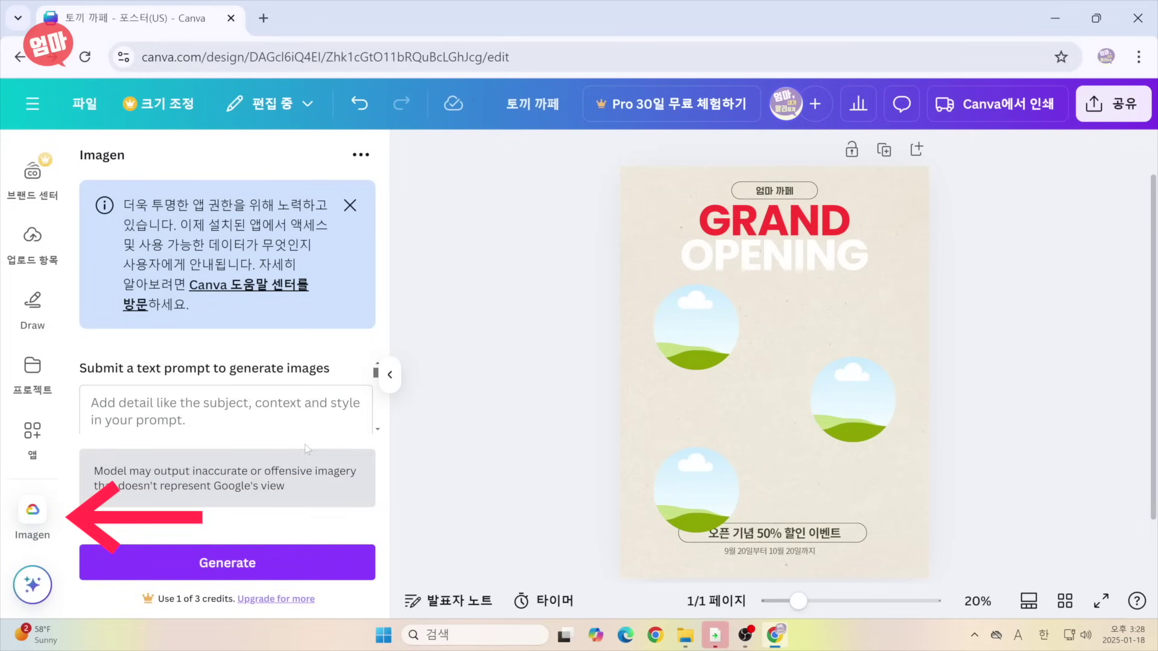
Generate images in Imagen from the prompt "흰색 머그잔에 김이 모락모락 나는 커피가 담겨있다" and dismiss the app permissions notice
left_click(223, 410)
type("흰색 머그잔에 김이 모락모락 나는 커픽")
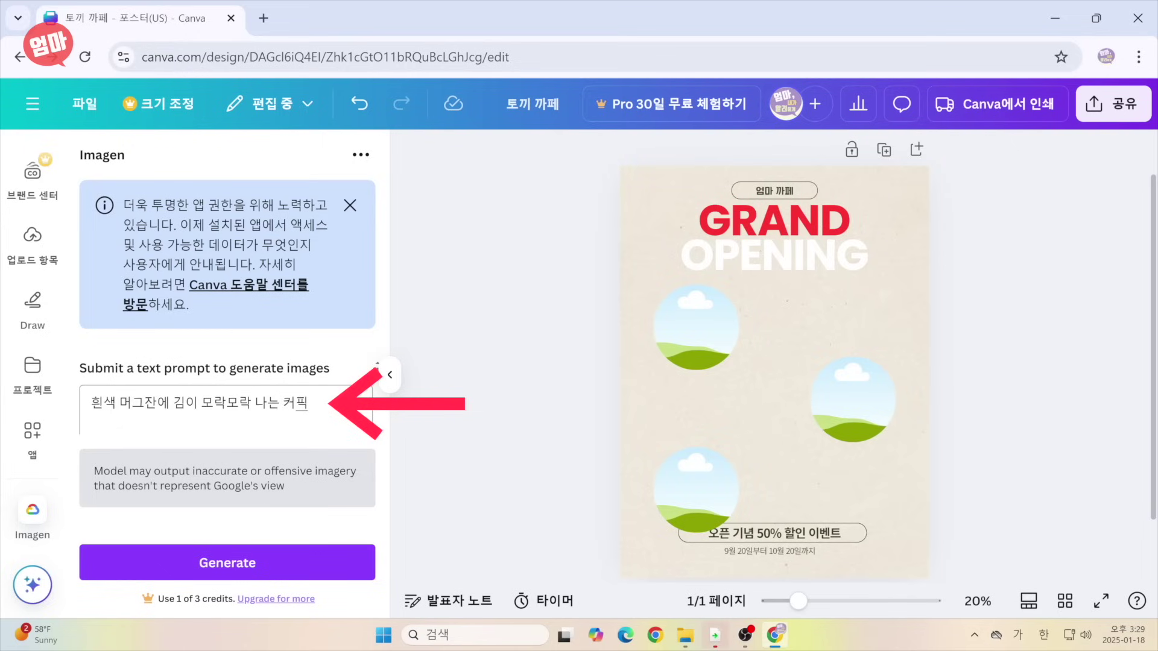
key("BackSpace")
type("피가 담겨 있")
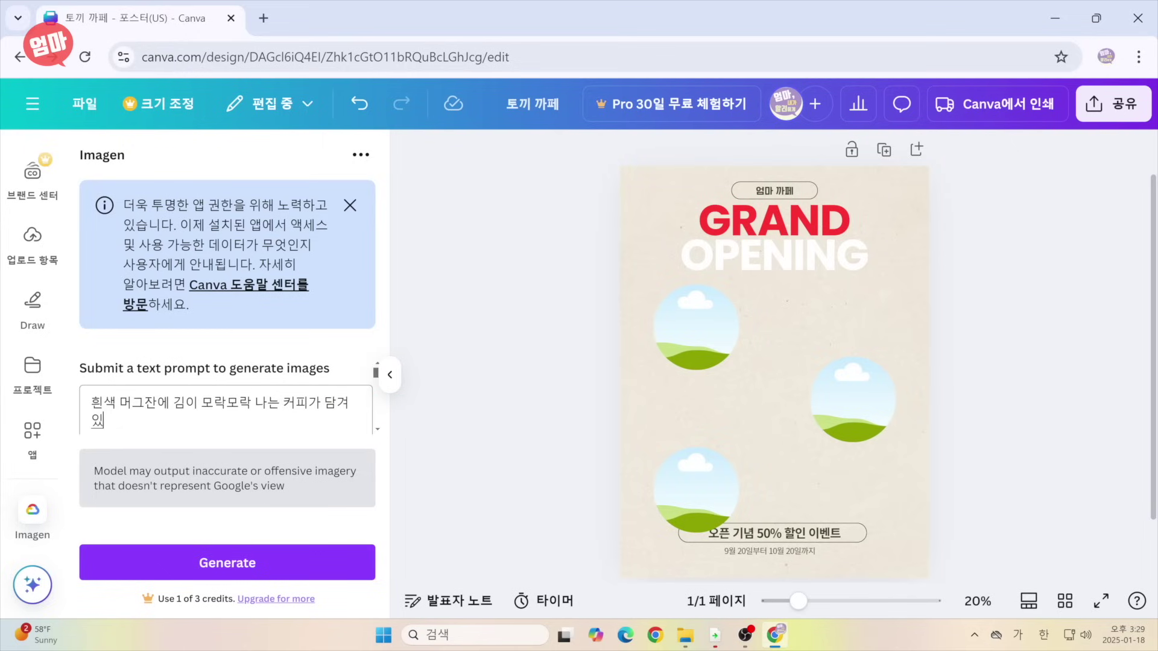
type("다")
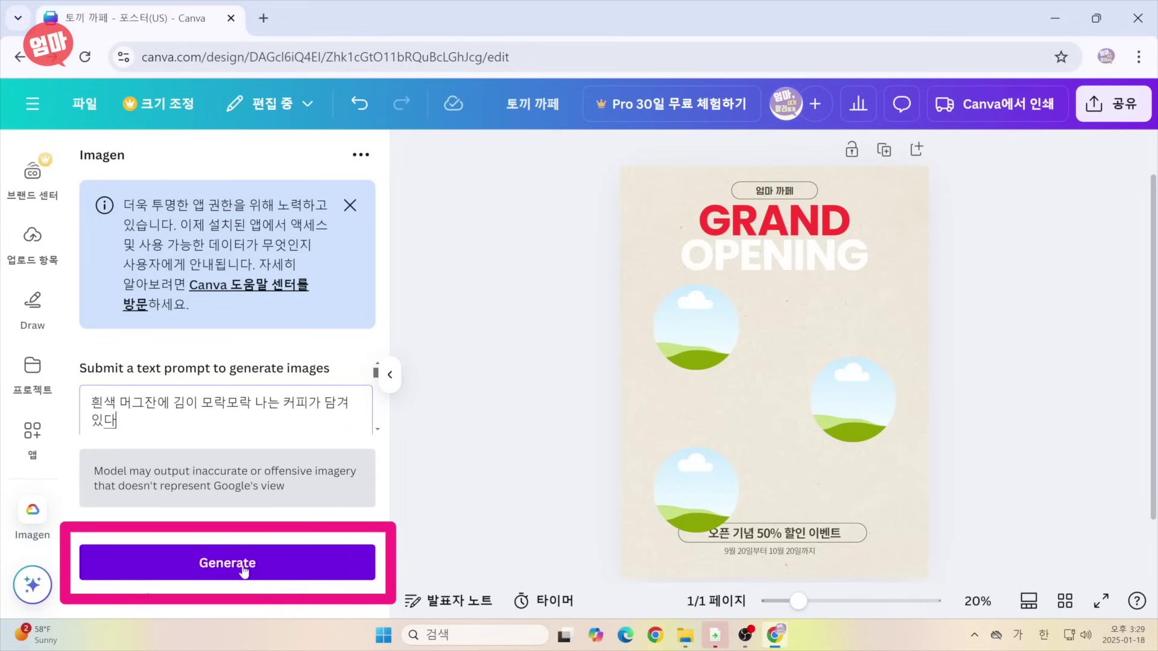
left_click(242, 564)
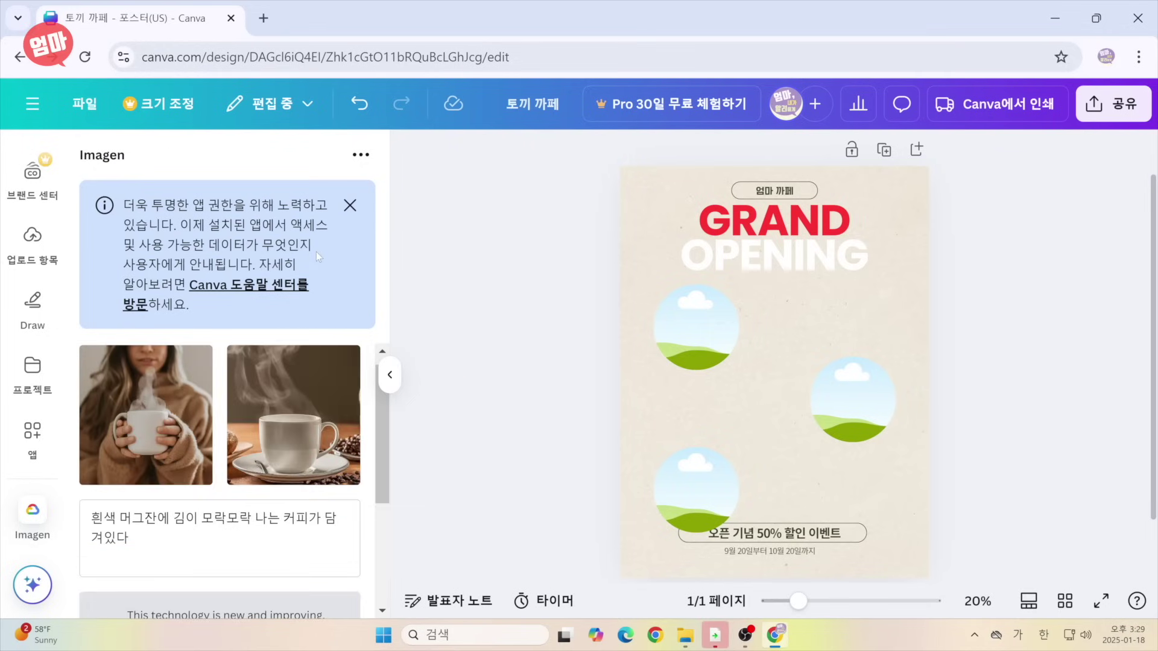
left_click(350, 205)
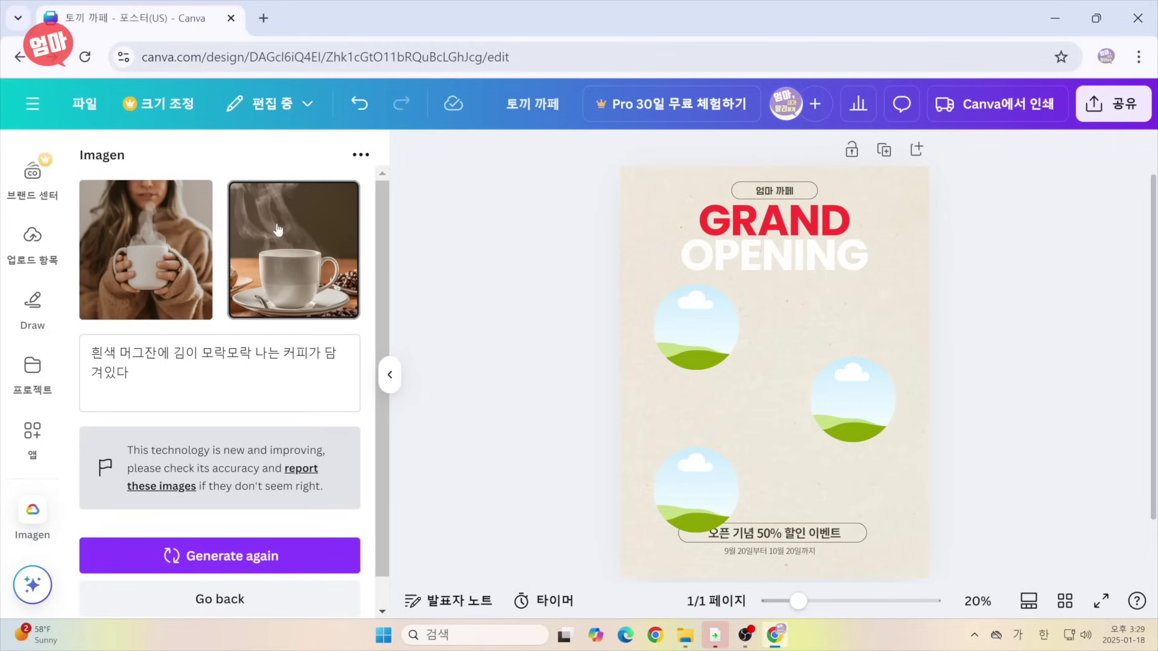
Fill the top circular frame with the generated cup-and-saucer image, then crop it so the cup appears larger and centered
left_click_drag(278, 230, 693, 324)
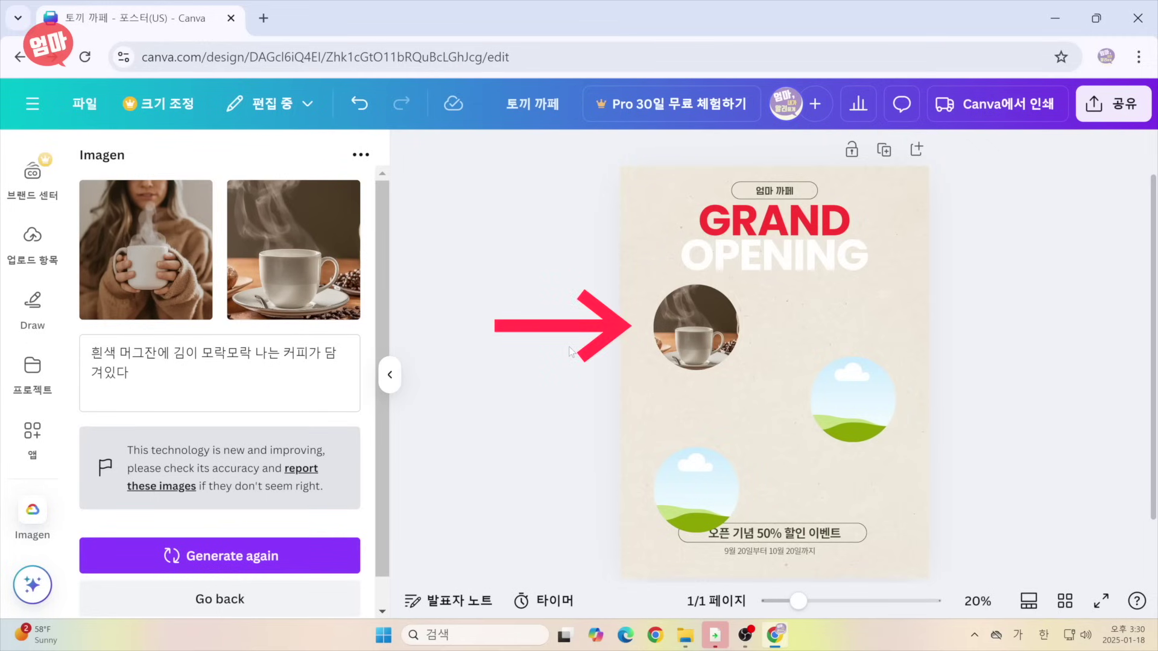
left_click(694, 328)
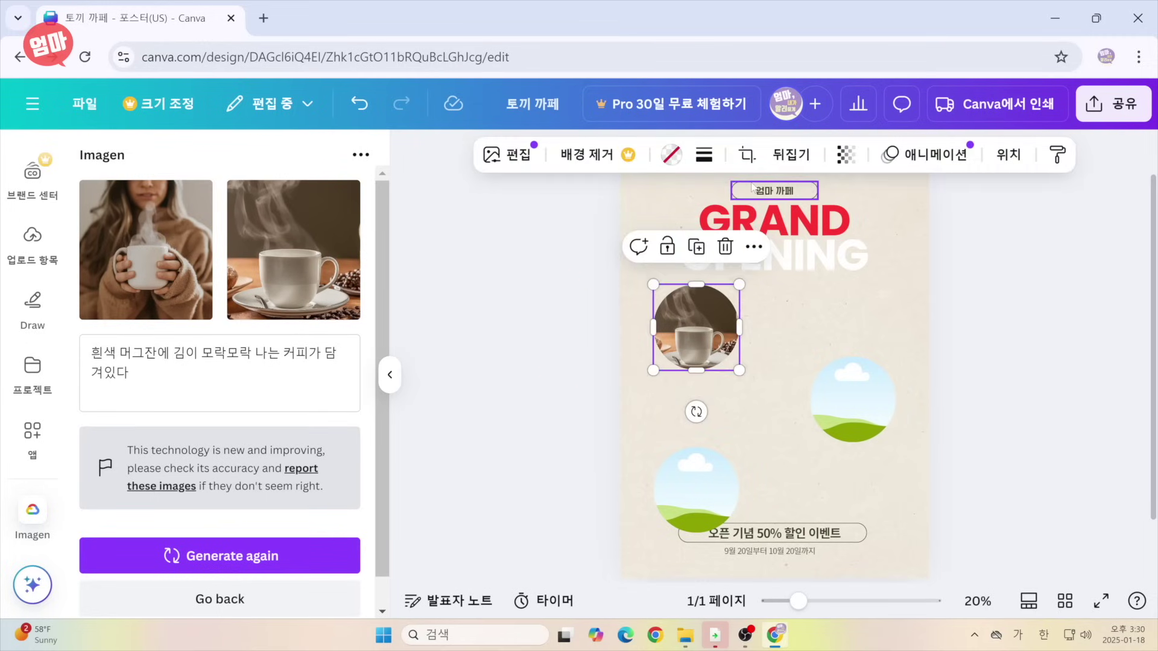
left_click(746, 155)
left_click_drag(739, 370, 761, 394)
left_click_drag(750, 349, 739, 323)
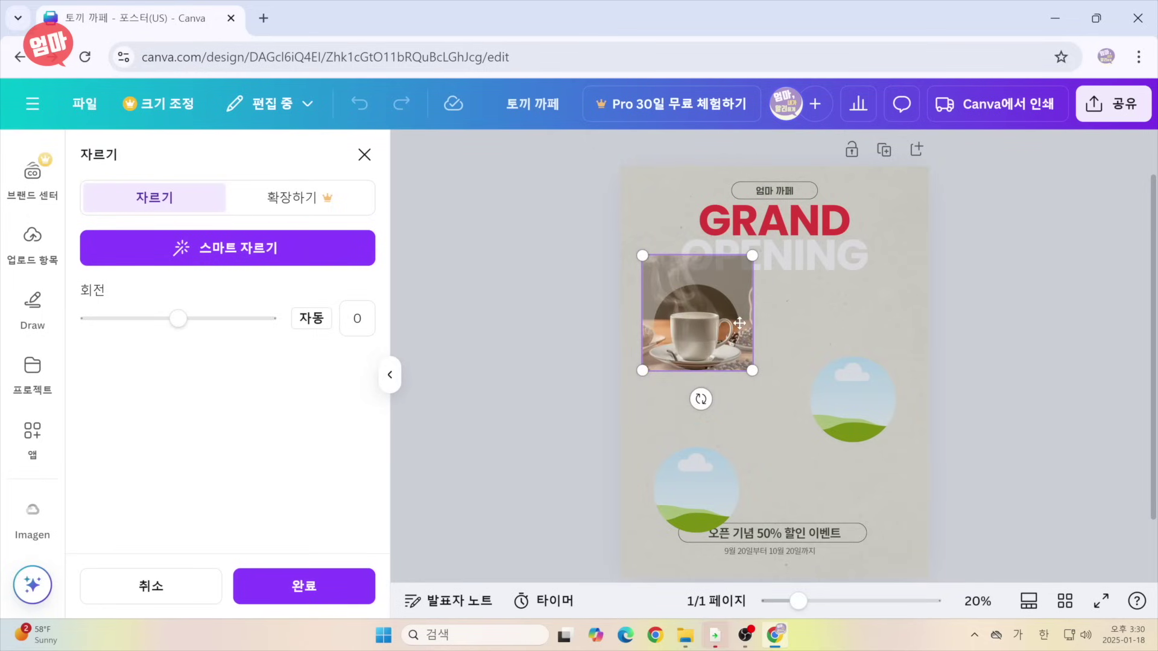
left_click(316, 588)
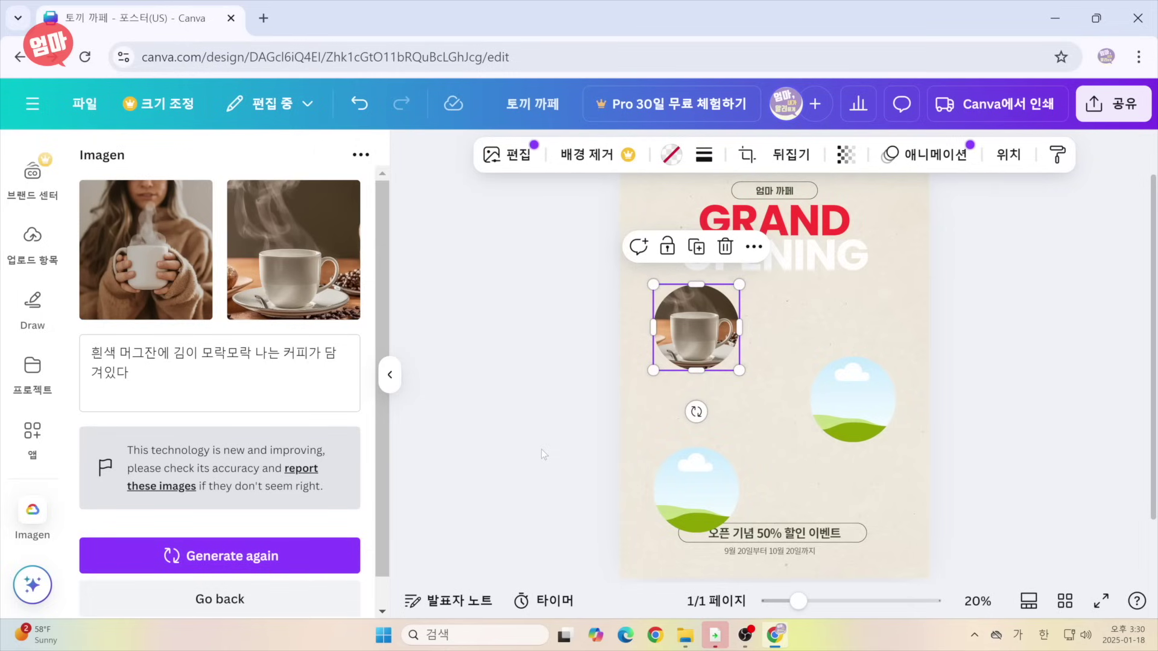
Generate images from the prompt "흰 접시에 크로와상 하나가 담겨져있다" and place the first croissant image in the middle circular frame
triple_click(217, 361)
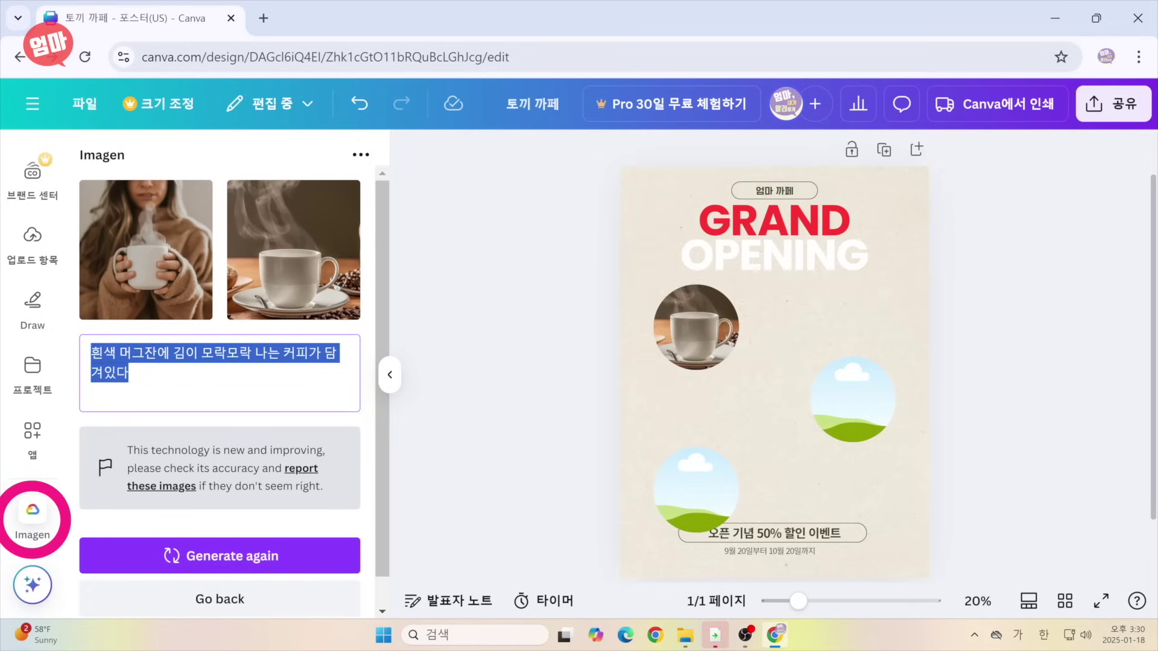
type("흰 접시에 크로와상 하나가 담겨져있")
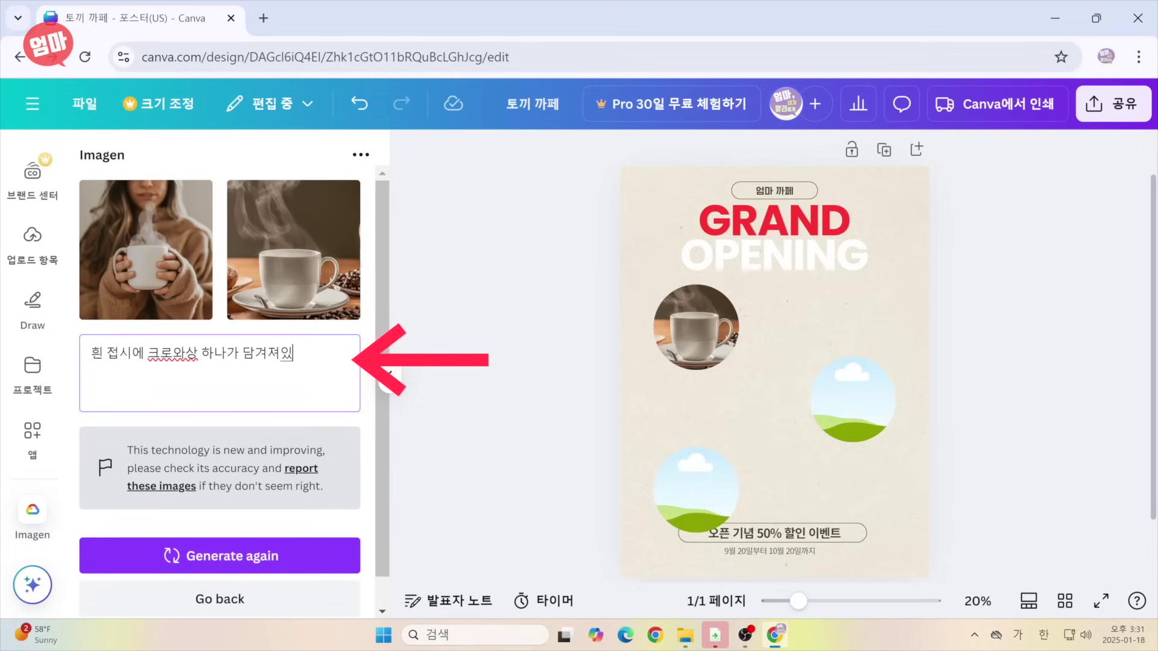
type("다")
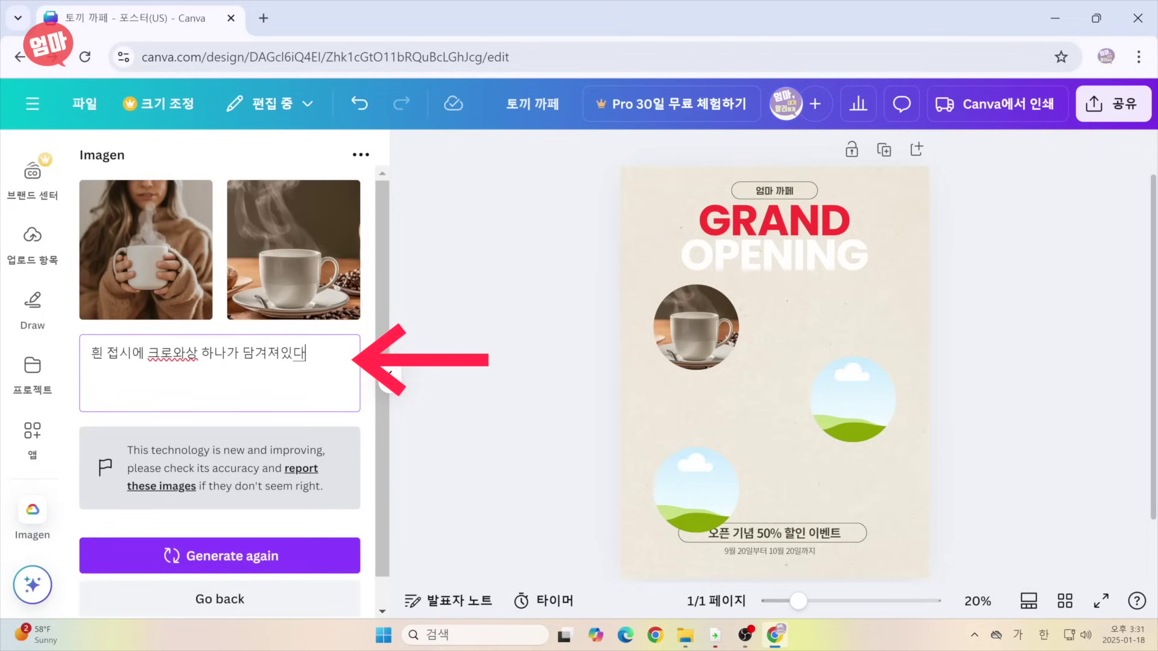
left_click(247, 555)
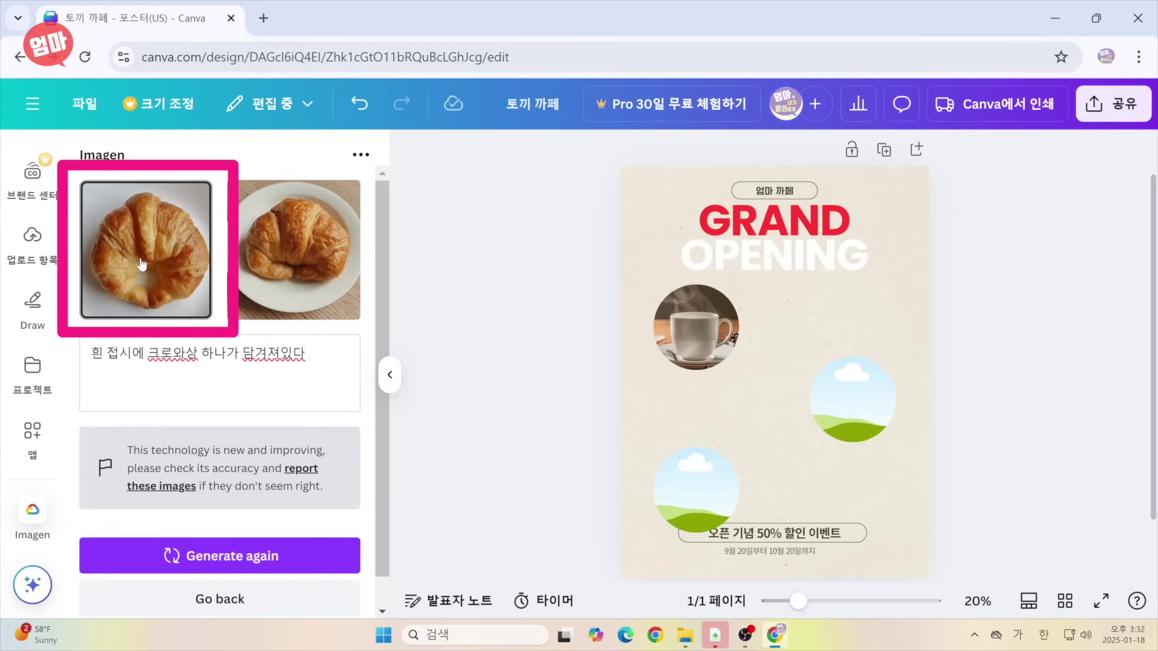
left_click_drag(142, 266, 853, 392)
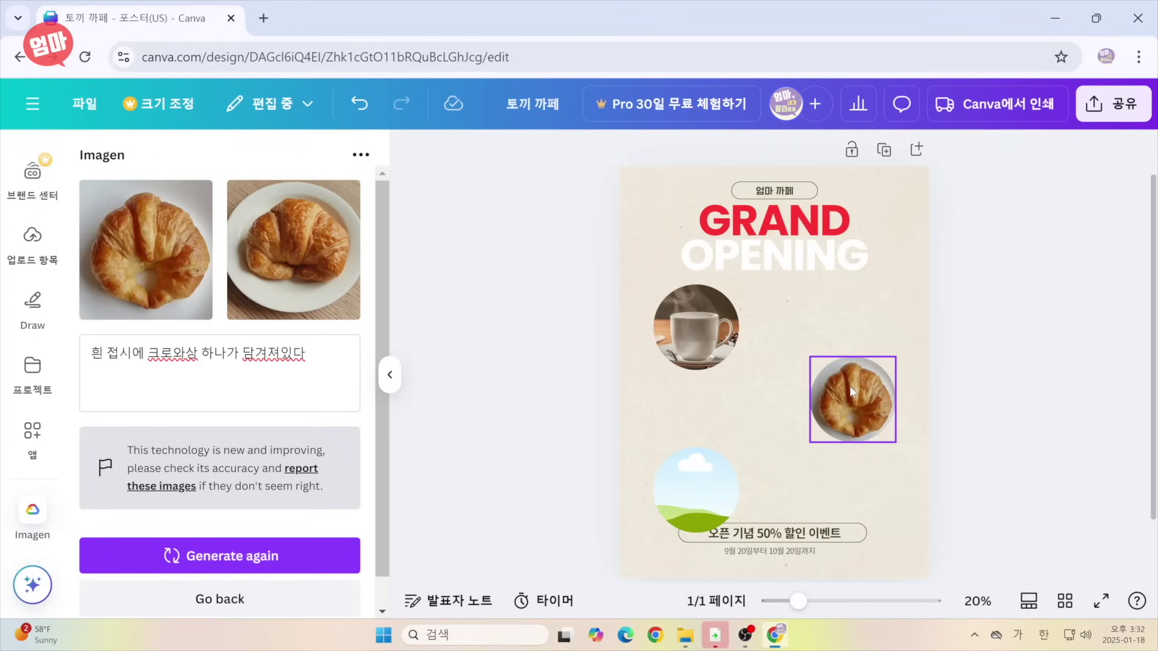
left_click(987, 378)
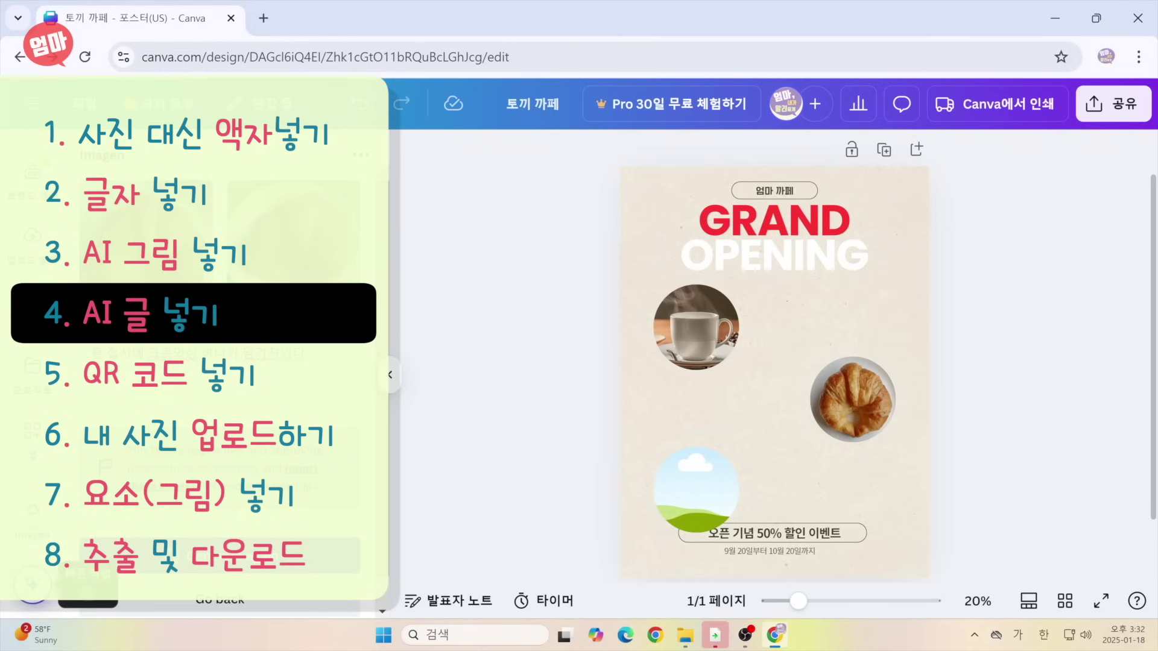
Generate a slogan with Magic Write from the prompt "아기자기한 까페 슬로건. 커피 한잔으로 따뜻함을 느끼세요"
left_click(32, 584)
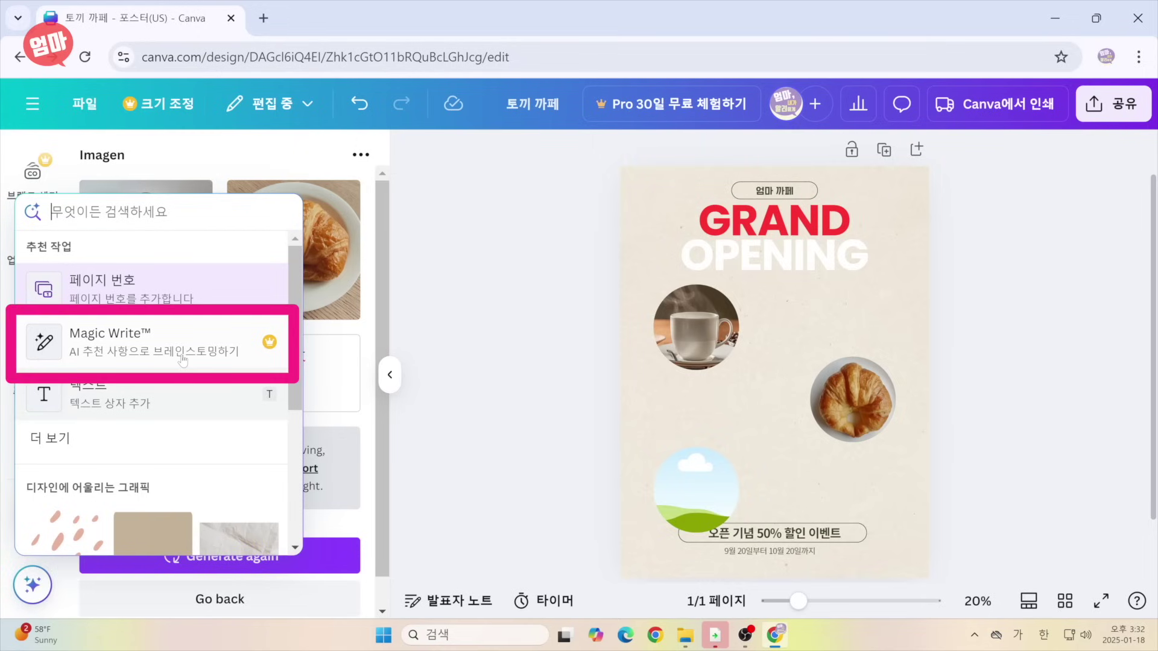
left_click(151, 342)
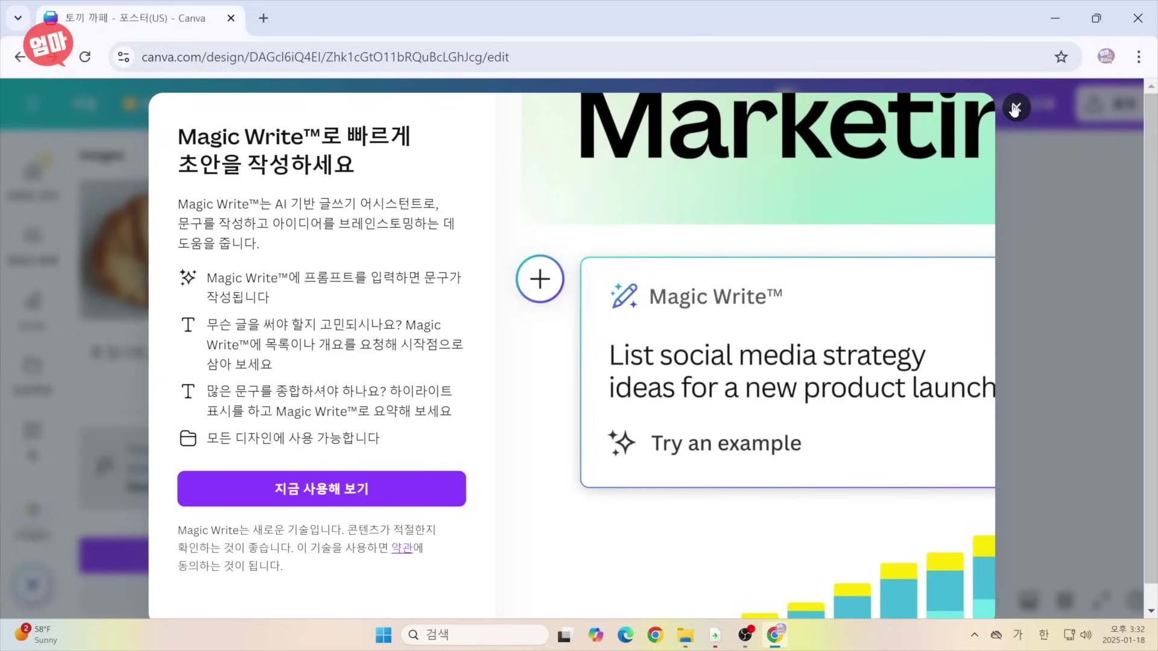
left_click(375, 488)
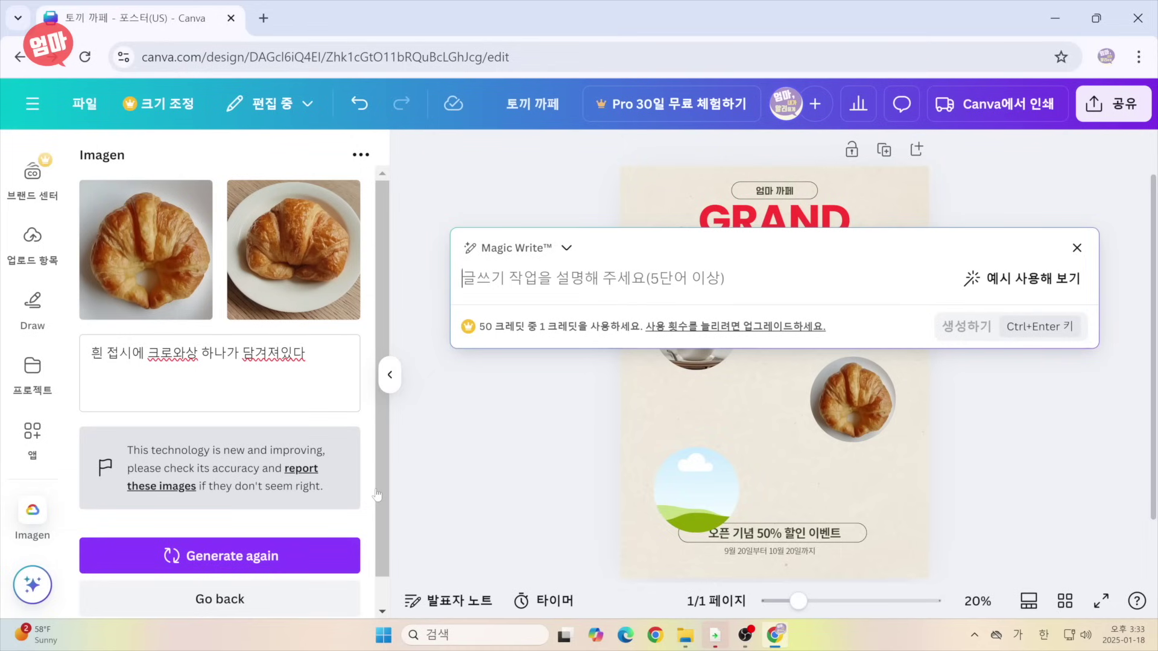
type("아기자기한 까페 슬로건")
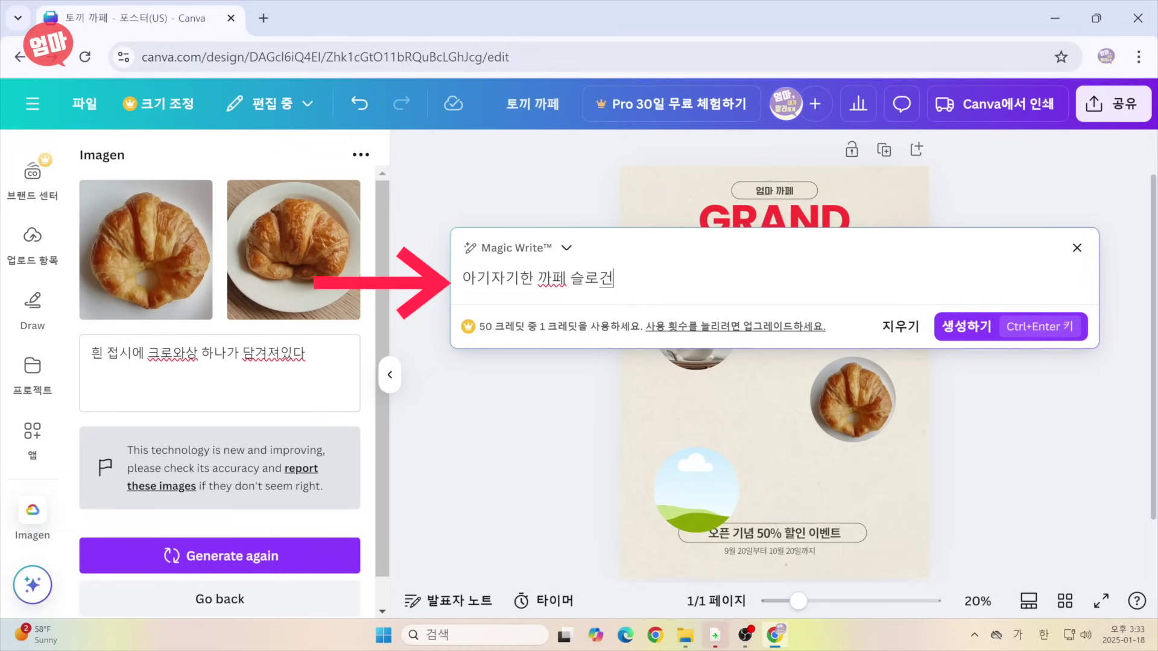
type(". 커피 한잔으로")
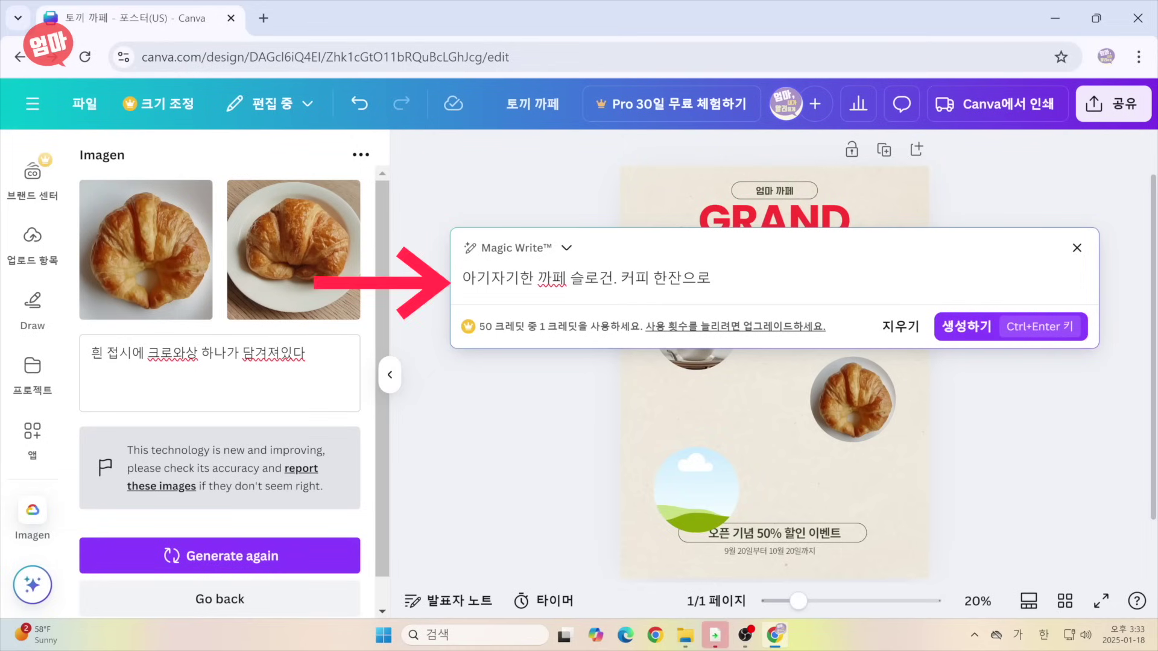
type(" 따뜻함을 느끼세요")
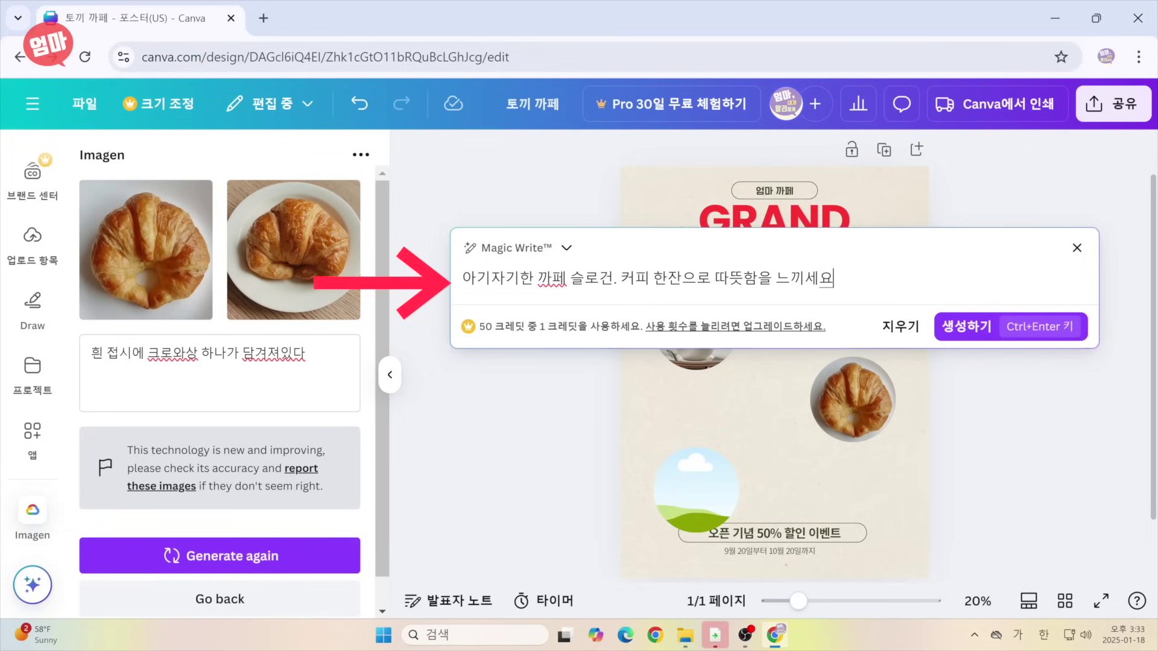
left_click(975, 329)
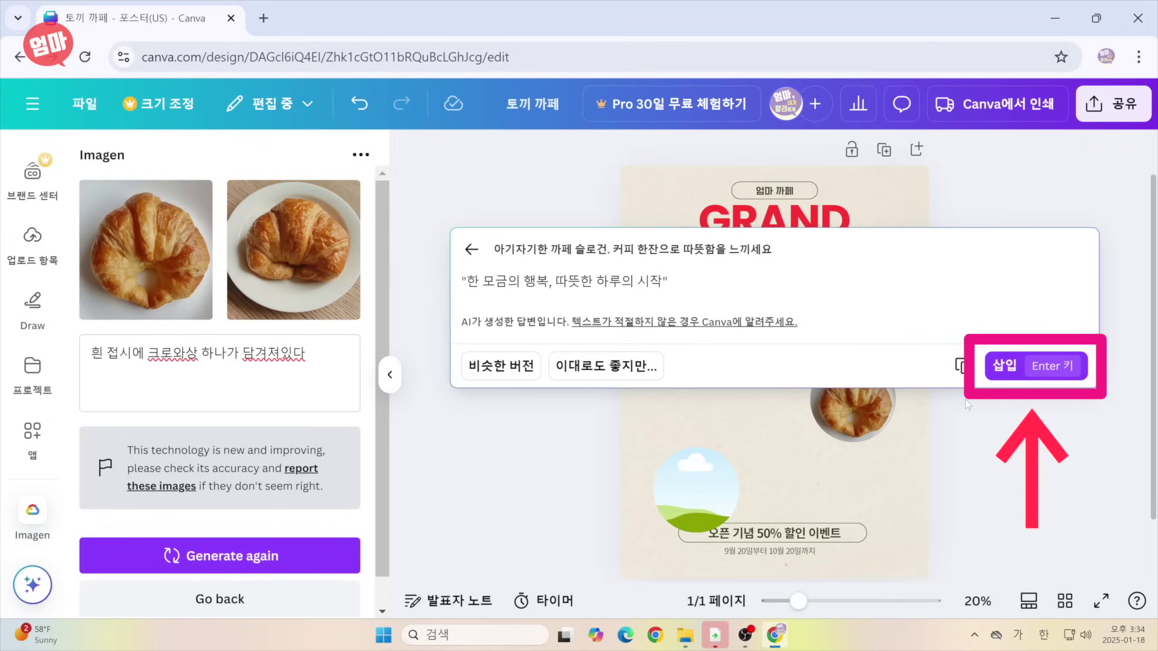
Insert the generated coffee slogan into the poster and place it to the right of the cup image
key("Return")
left_click_drag(797, 319, 836, 323)
left_click(697, 416)
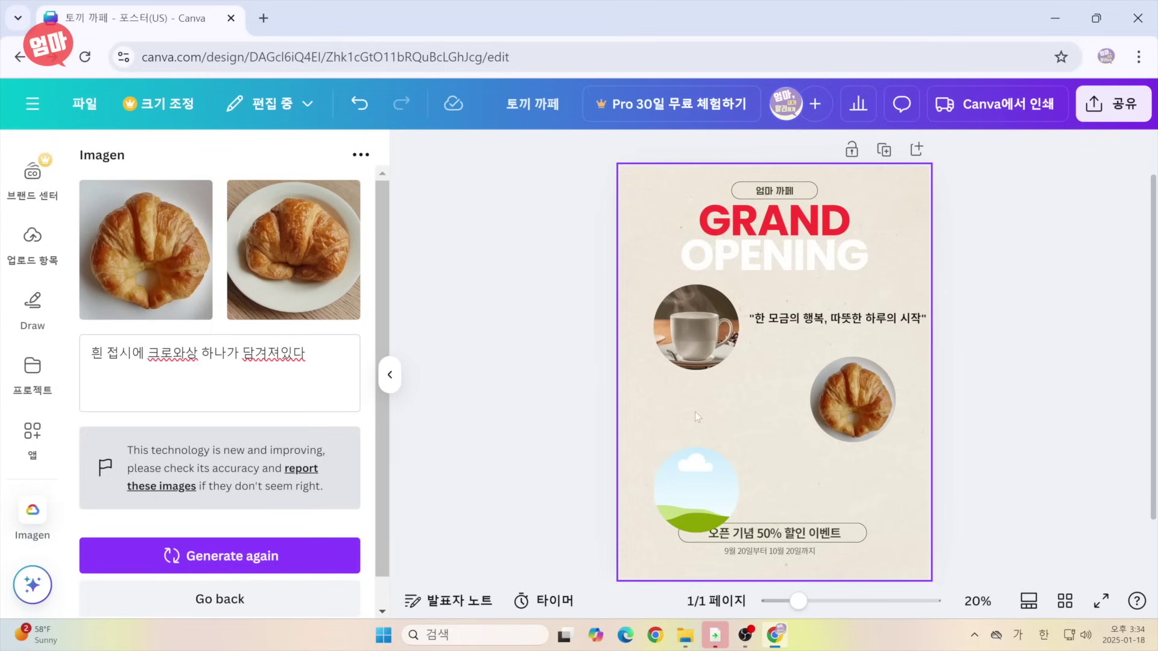
Generate a second slogan with Magic Write from the prompt "까페 슬로건. 달달한 디저트를 홍보" and insert it
left_click(37, 564)
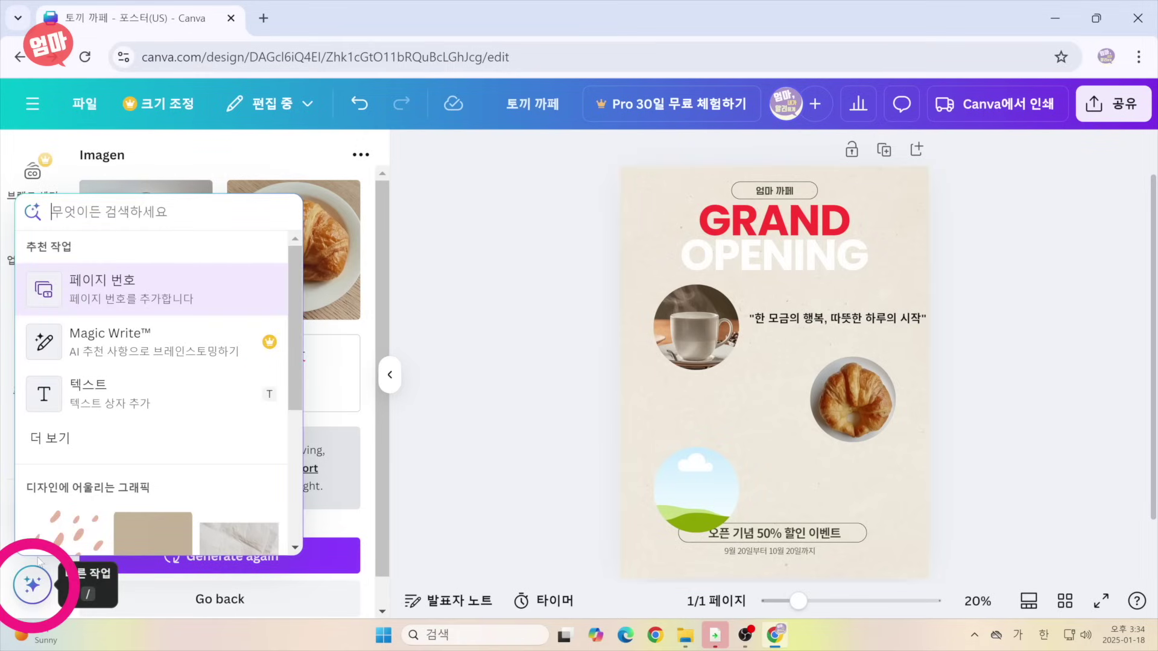
left_click(151, 342)
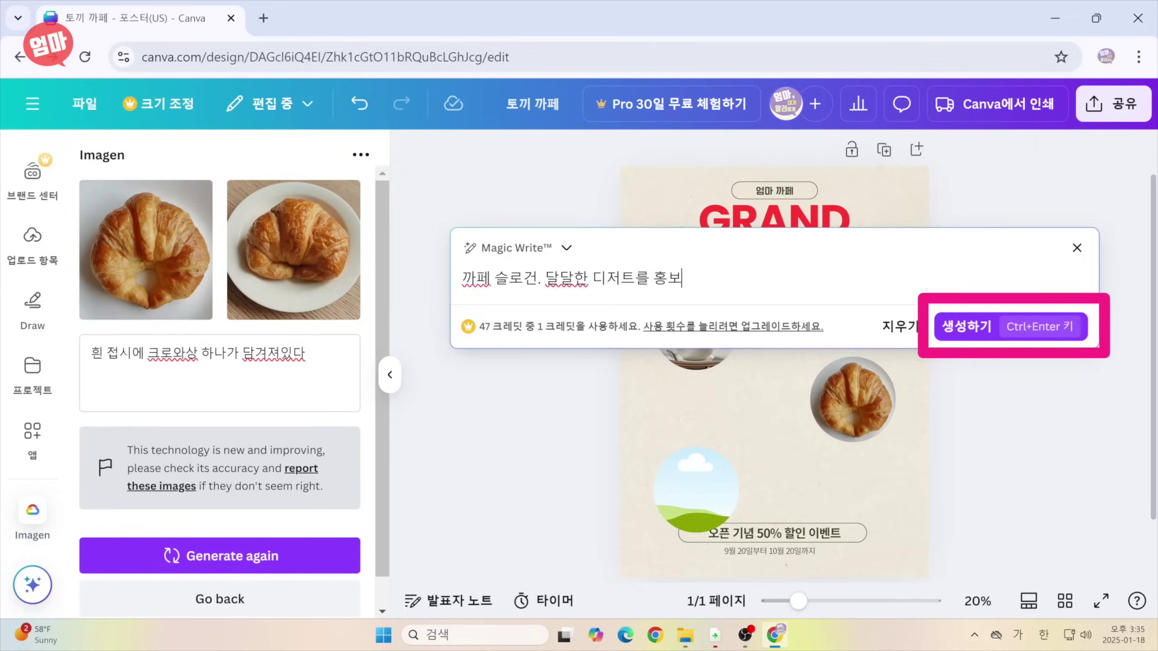
left_click(967, 326)
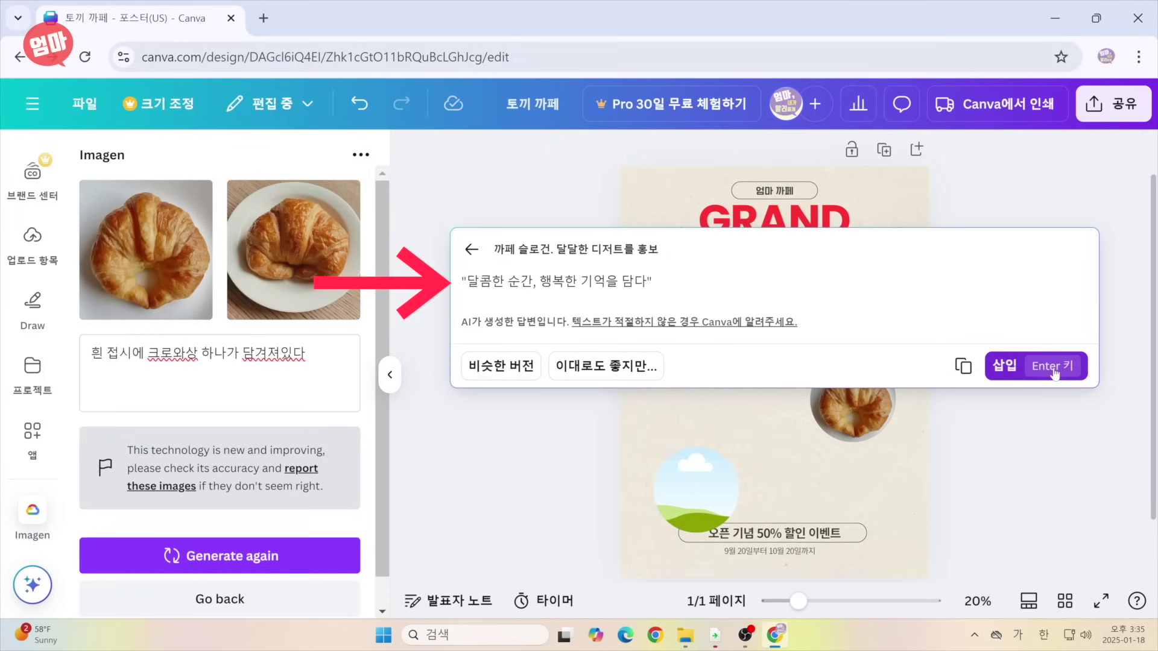
left_click(1054, 374)
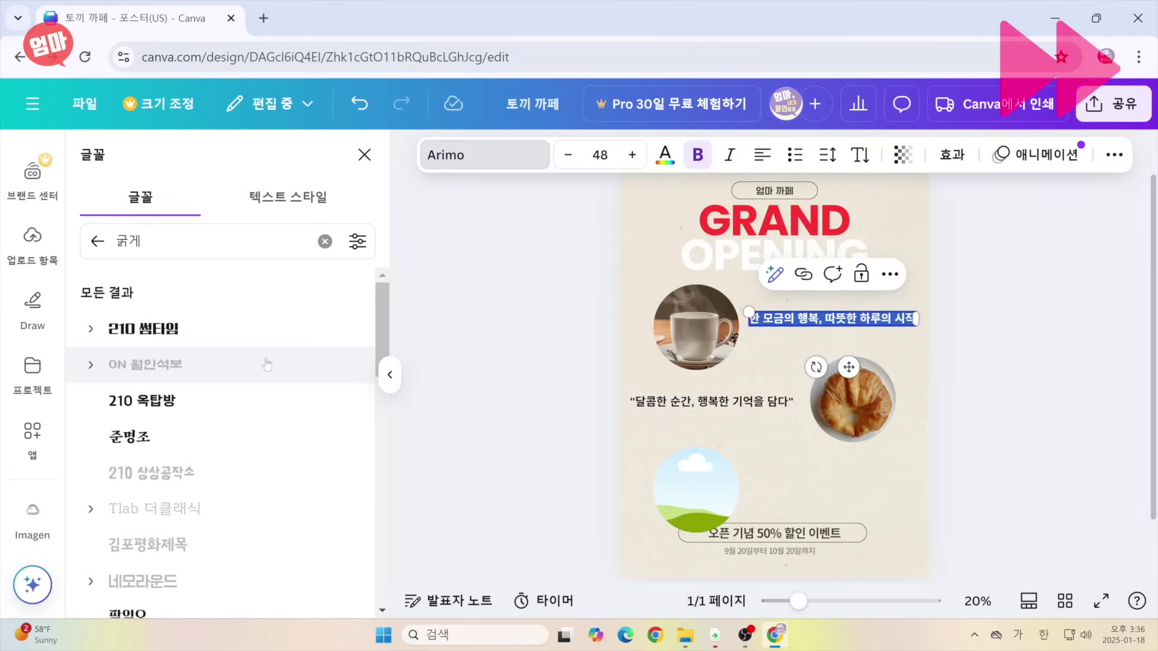
Try the font 어비 세현체 on the coffee slogan, then set both slogans in the handwriting font 어비 동경체
left_click(236, 454)
left_click(229, 490)
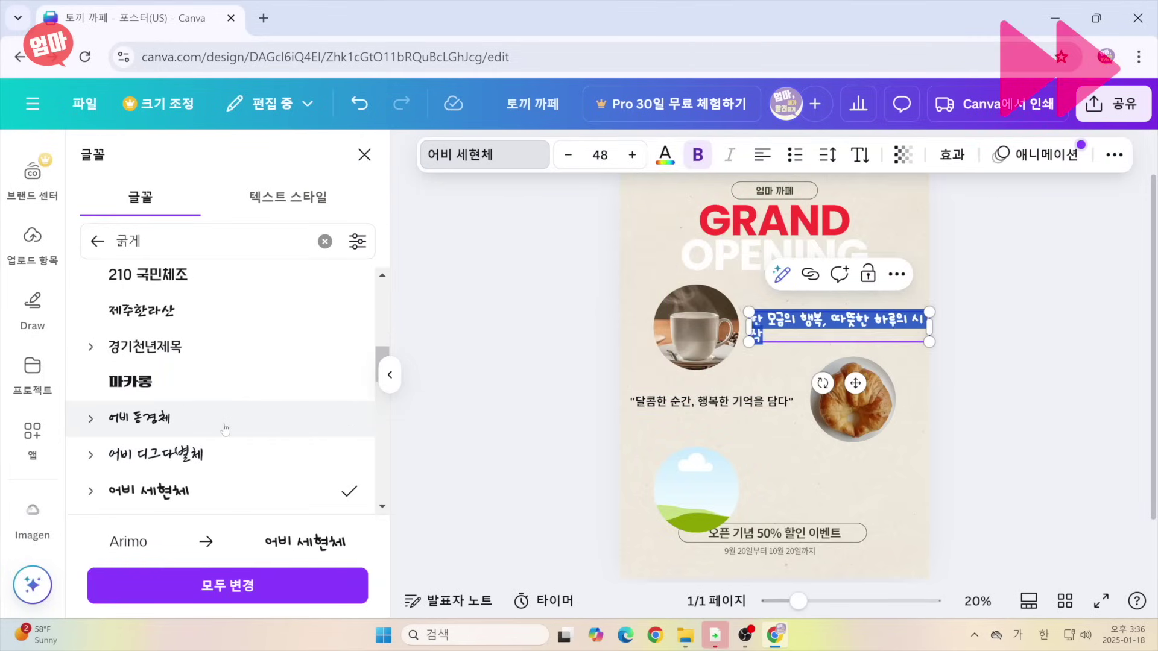
left_click(228, 586)
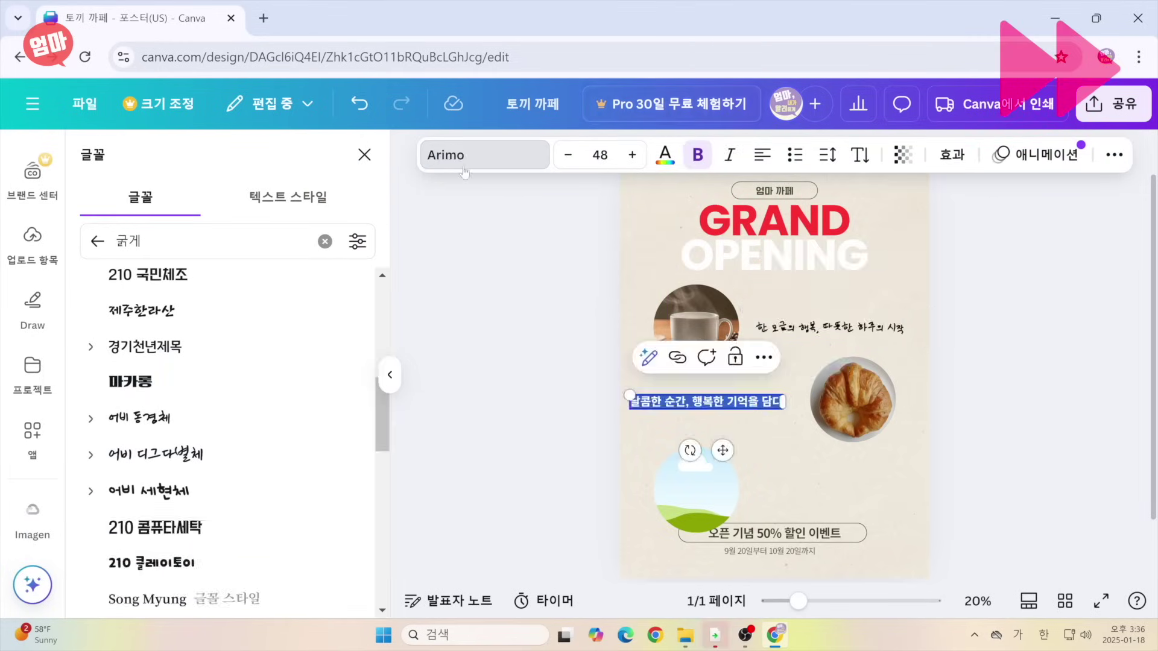
left_click(585, 449)
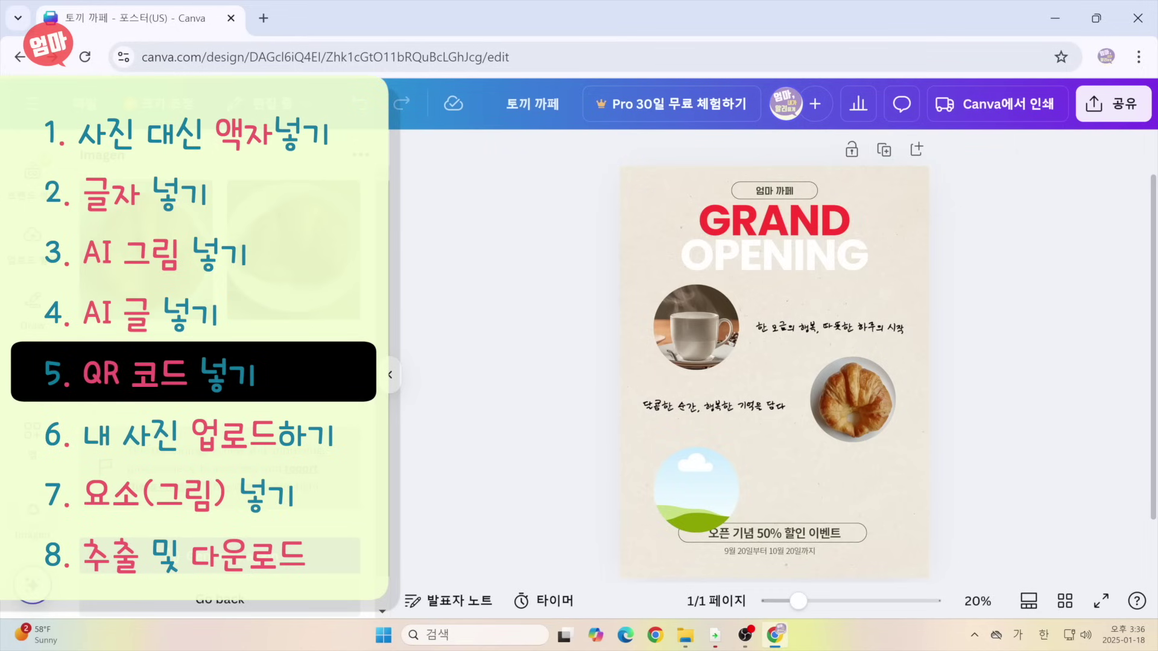
Search the apps for "qr" and open Canva's QR code app
left_click(32, 431)
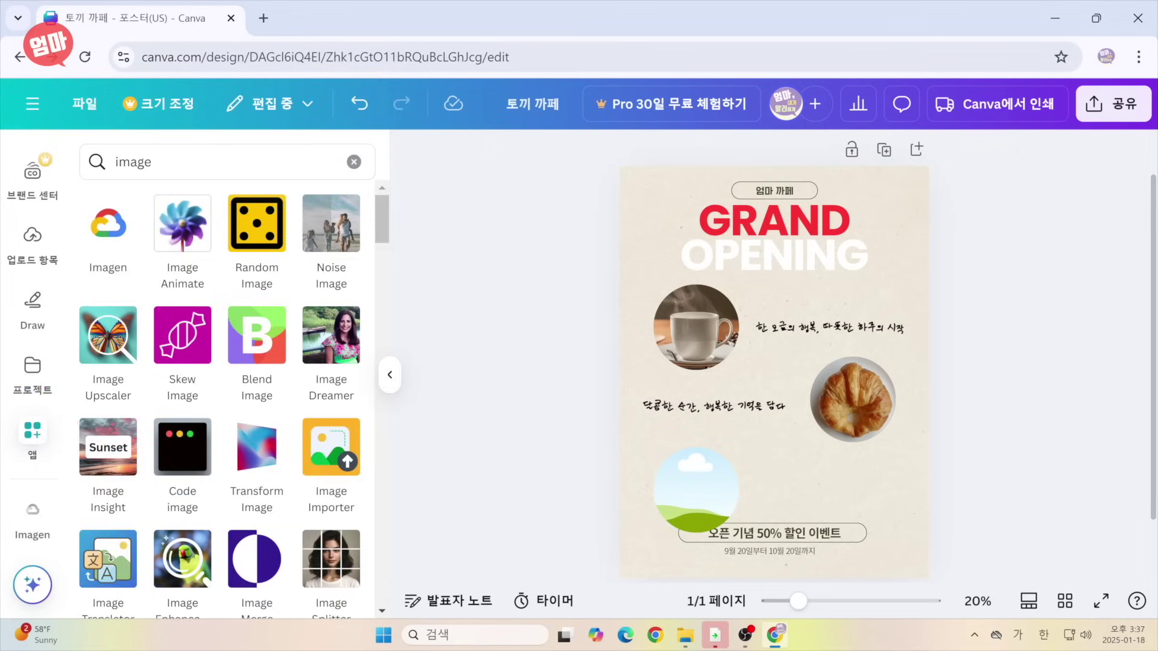
key("ctrl+a")
type("qr")
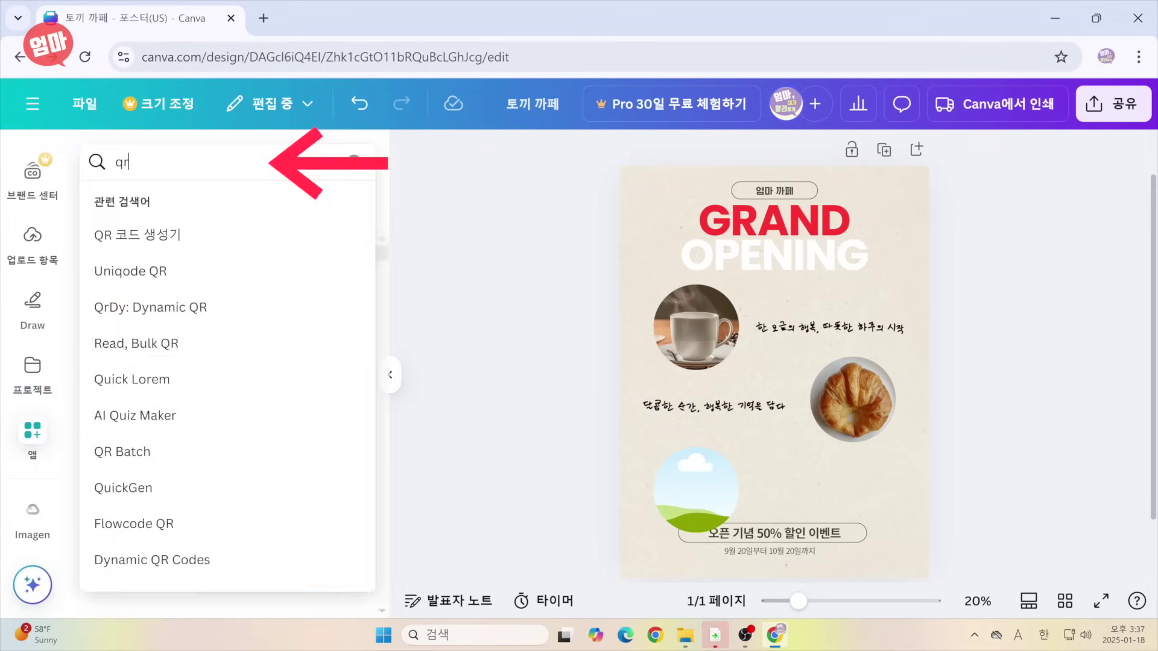
key("Return")
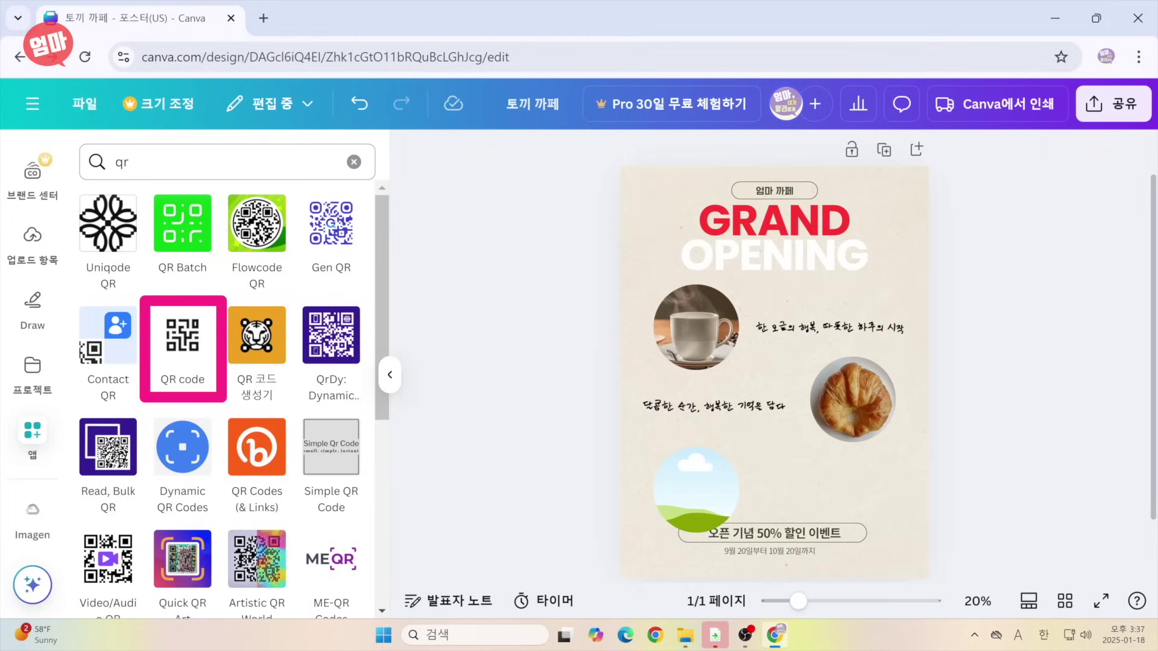
left_click(160, 358)
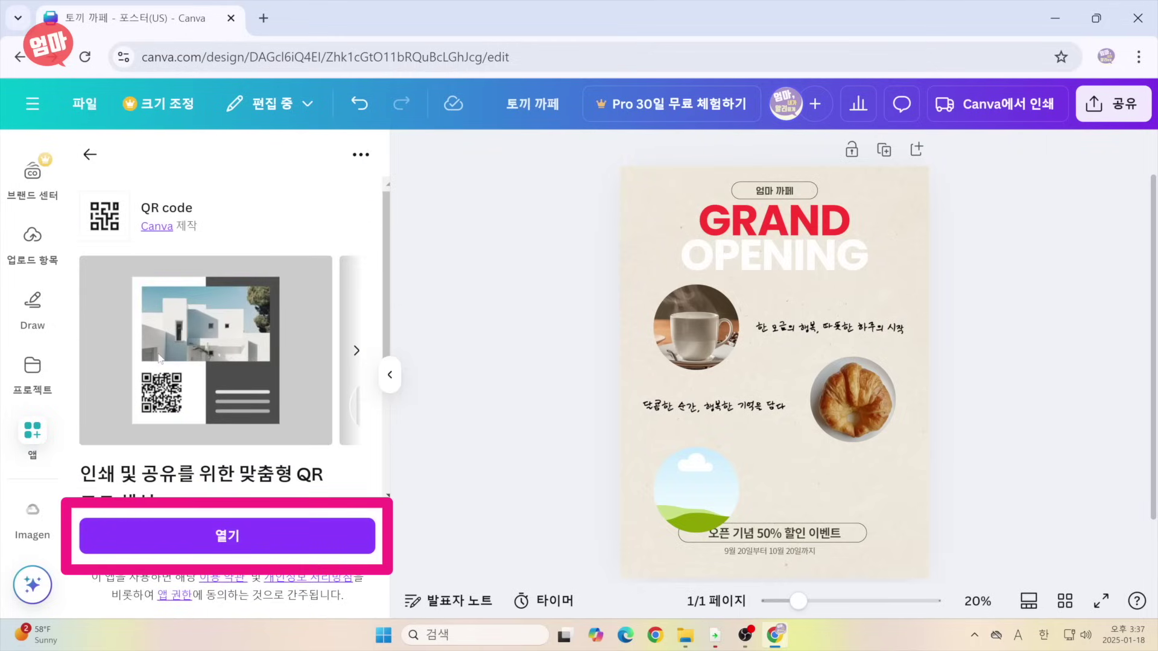
left_click(316, 533)
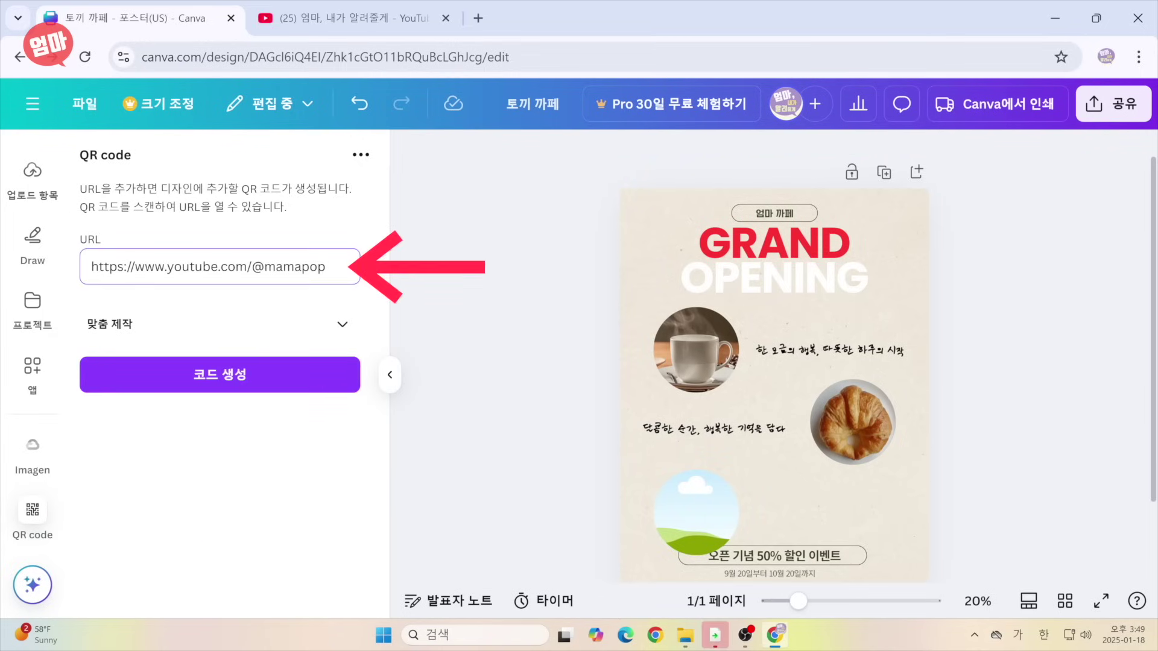
left_click(325, 325)
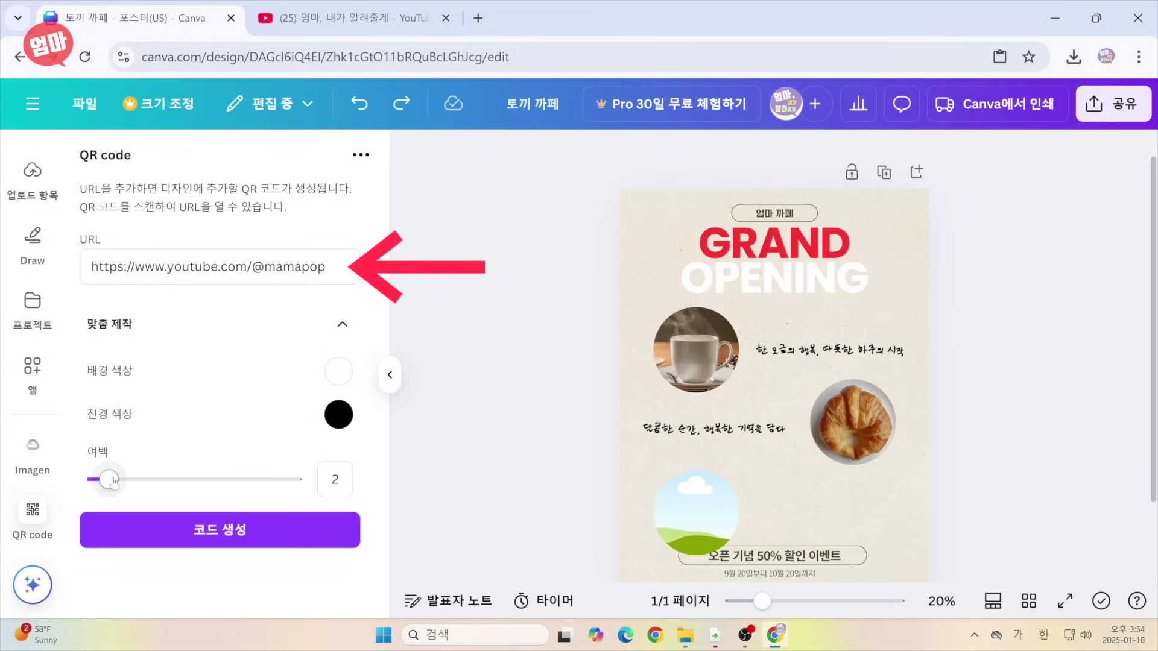
left_click_drag(109, 480, 131, 484)
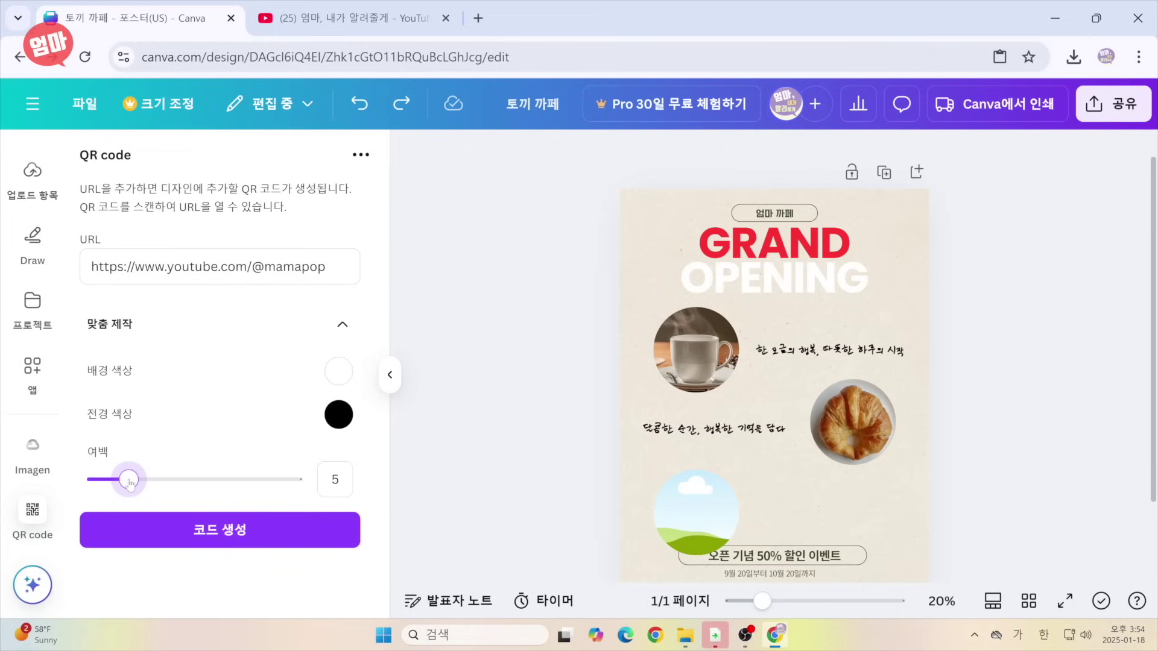
left_click(235, 532)
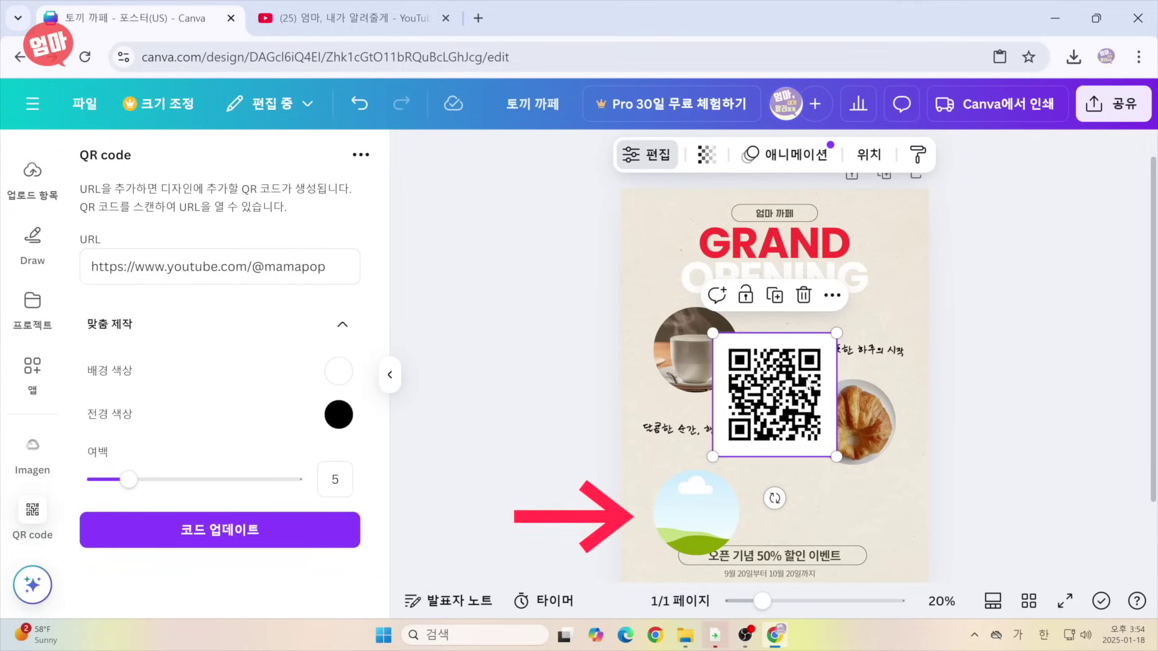
Shift the QR code slightly down the poster and download only that element as a PNG
mouse_move(770, 391)
left_mouse_down()
mouse_move(698, 549)
mouse_move(700, 522)
mouse_move(768, 480)
mouse_move(767, 400)
left_mouse_up()
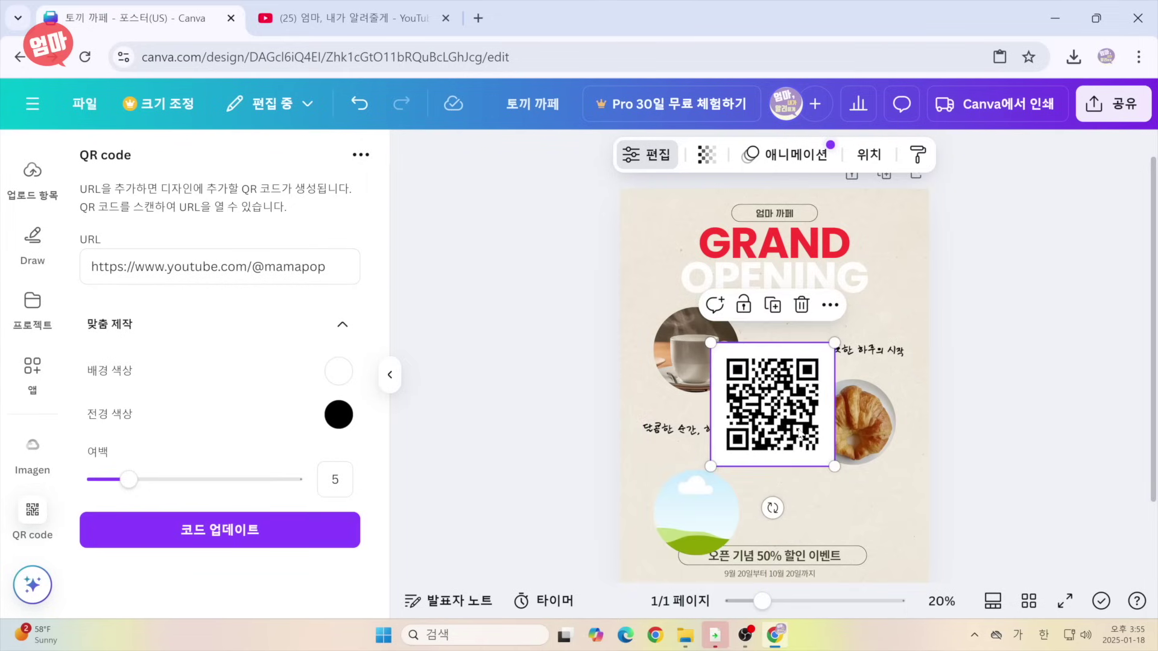
right_click(799, 433)
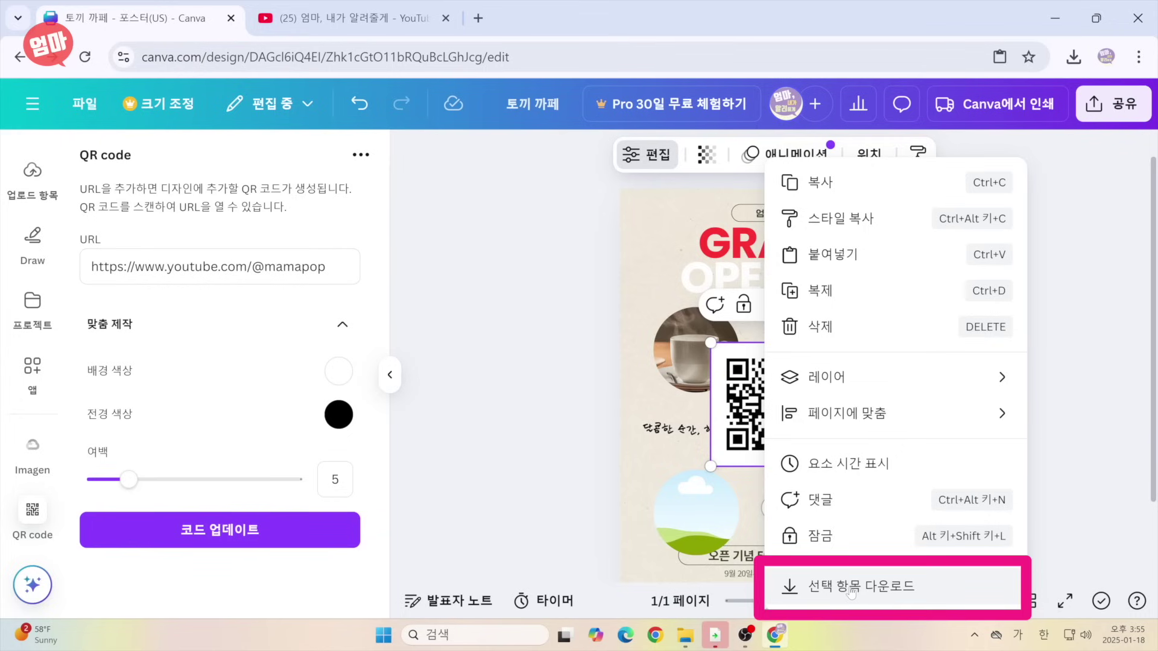
left_click(852, 588)
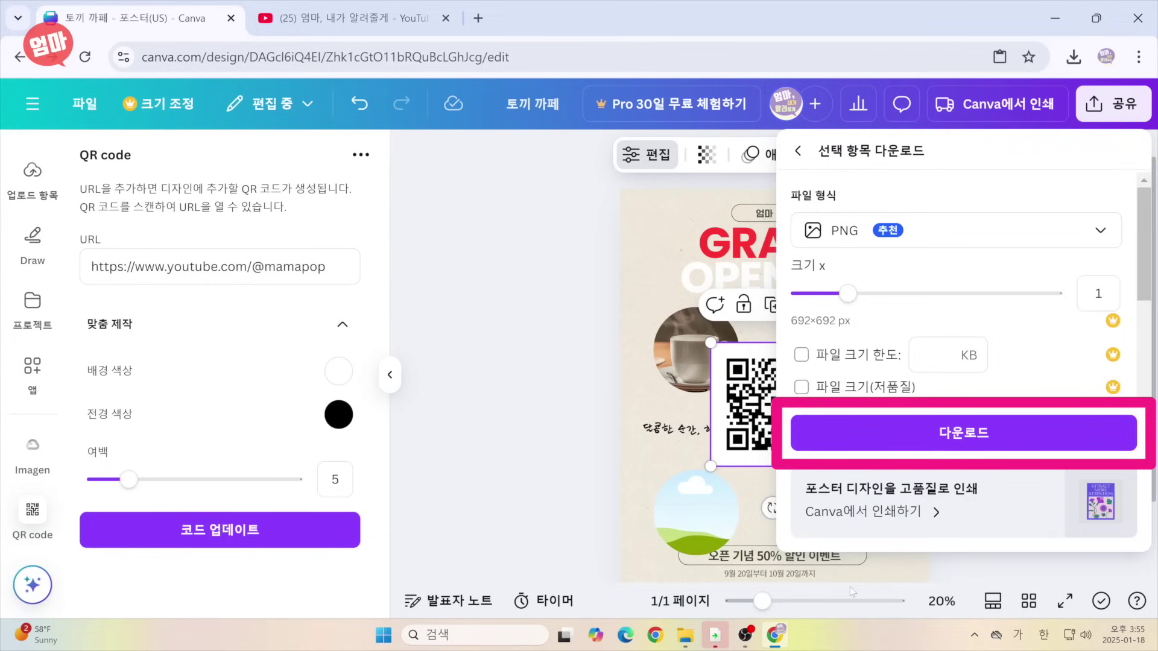
left_click(938, 435)
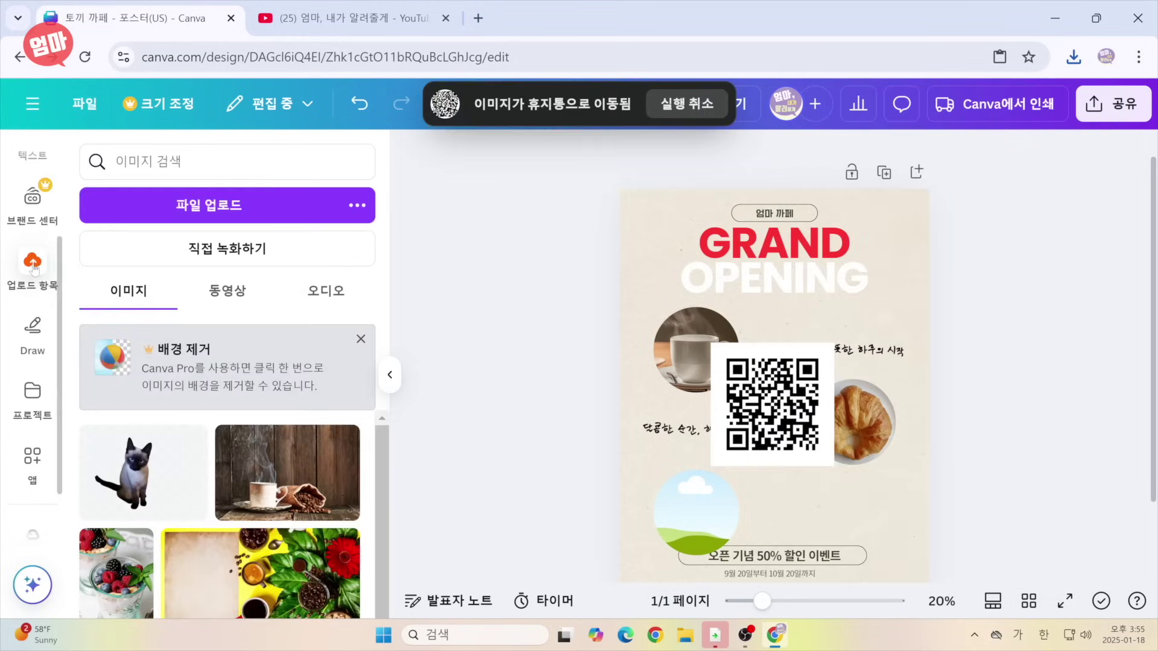
Upload the downloaded QR code image "토끼 까페 (1).png" to the image library
left_click(226, 207)
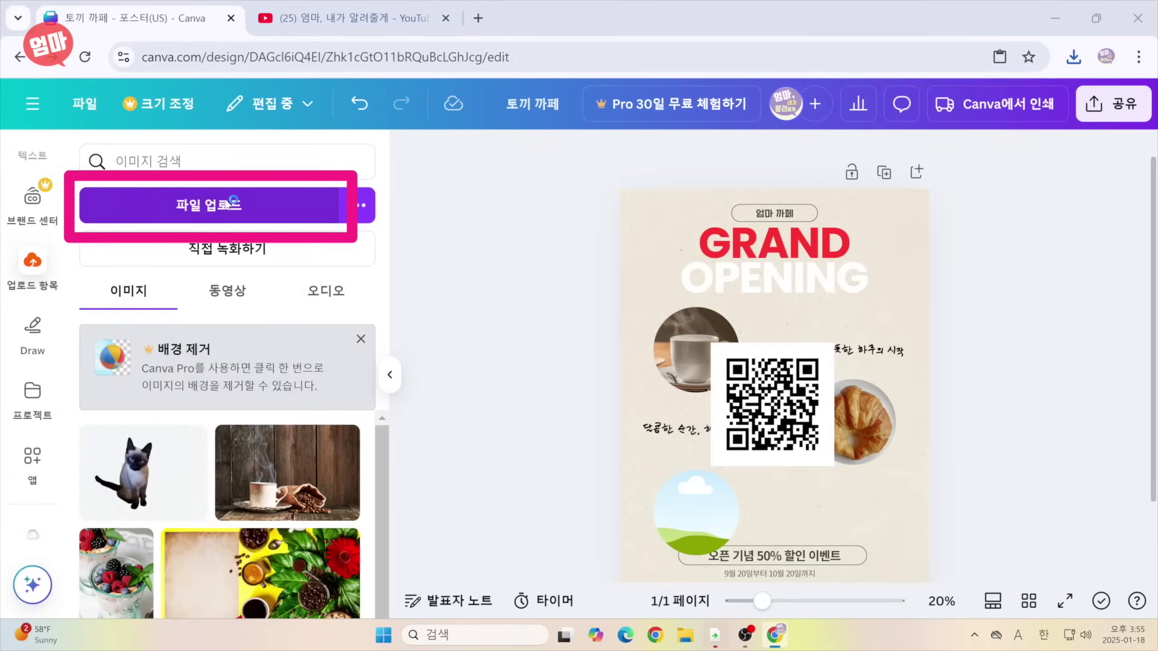
left_click(210, 132)
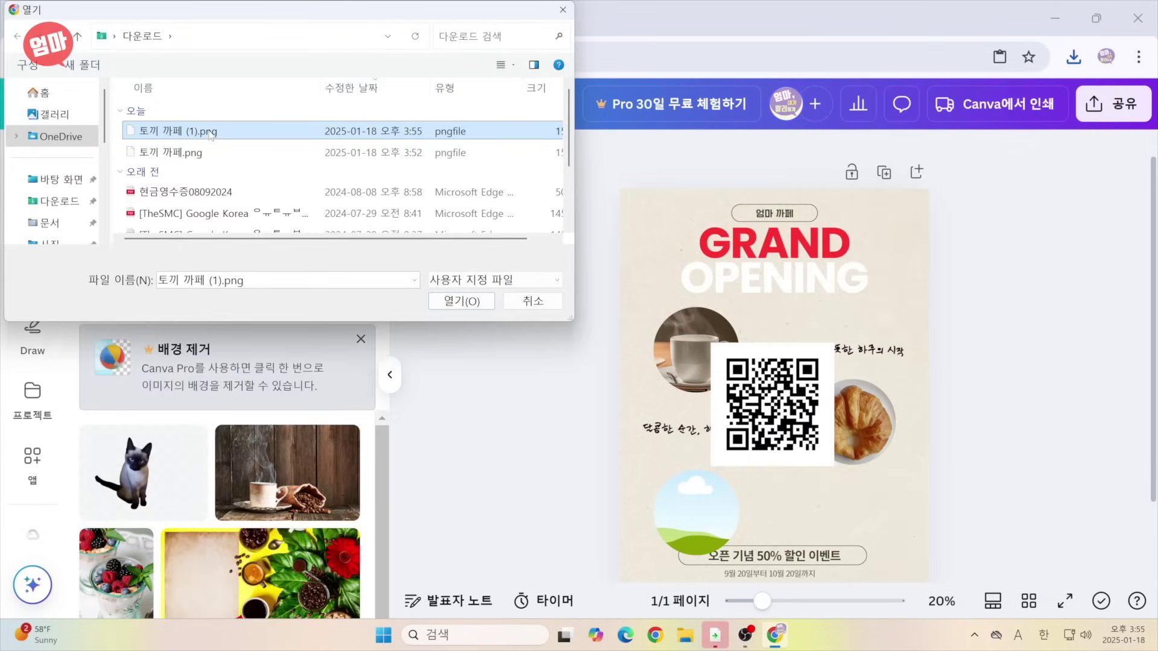
left_click(462, 300)
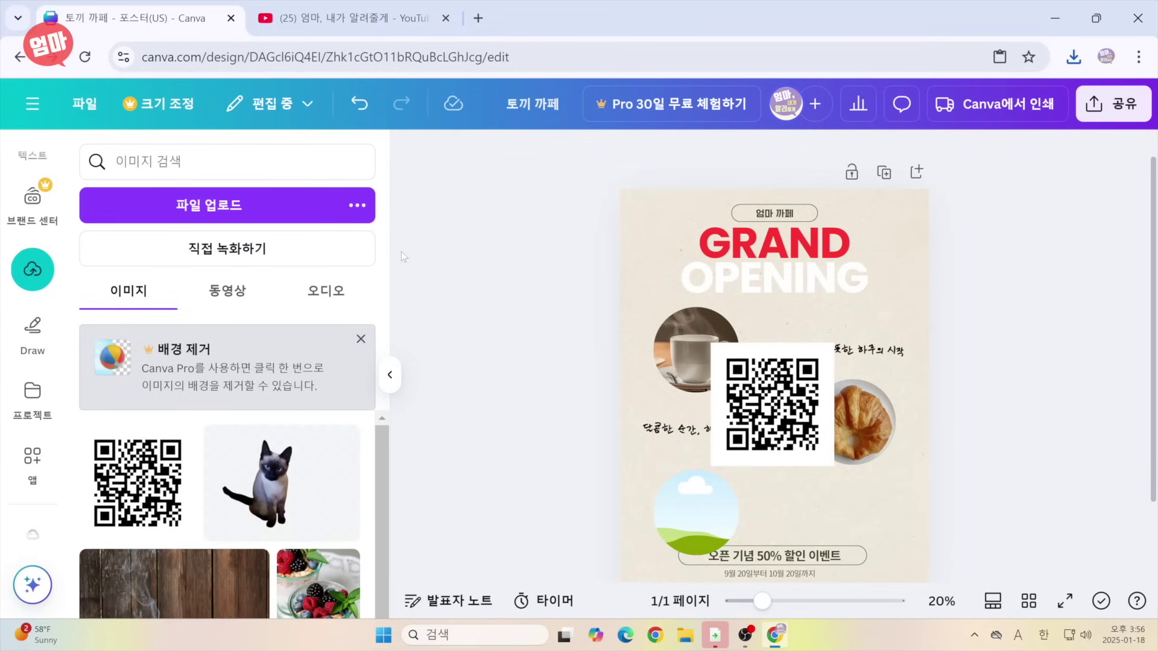
Fill the bottom circular frame with the uploaded QR code image and delete the original square QR code
left_click_drag(137, 482, 697, 513)
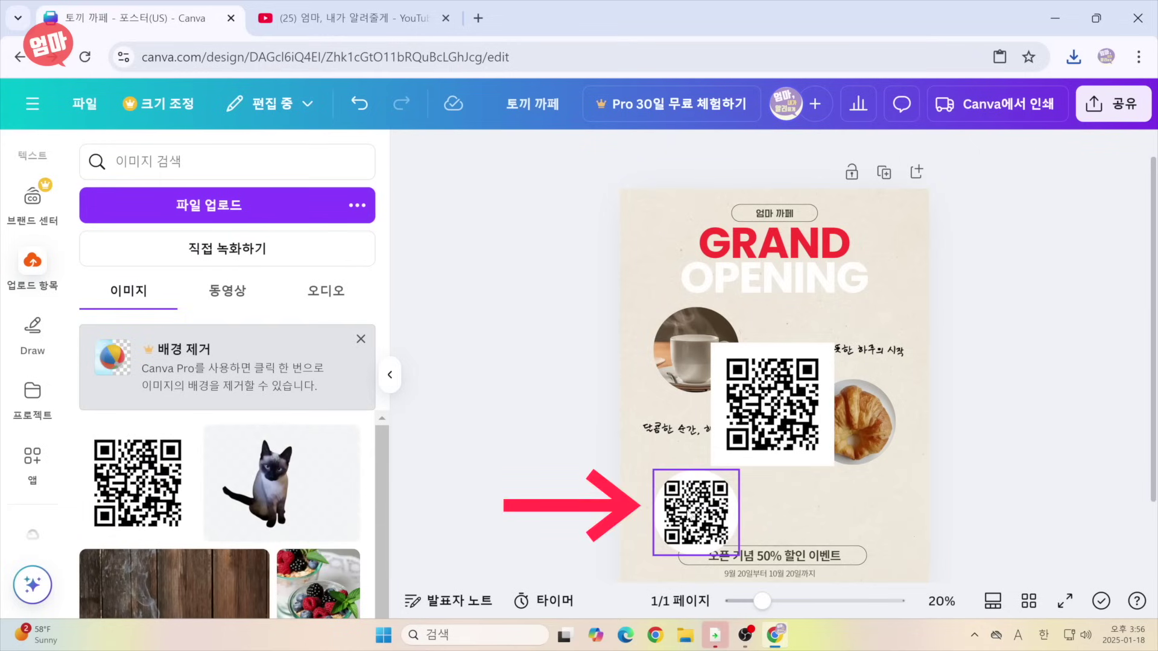
left_click(765, 412)
key("Delete")
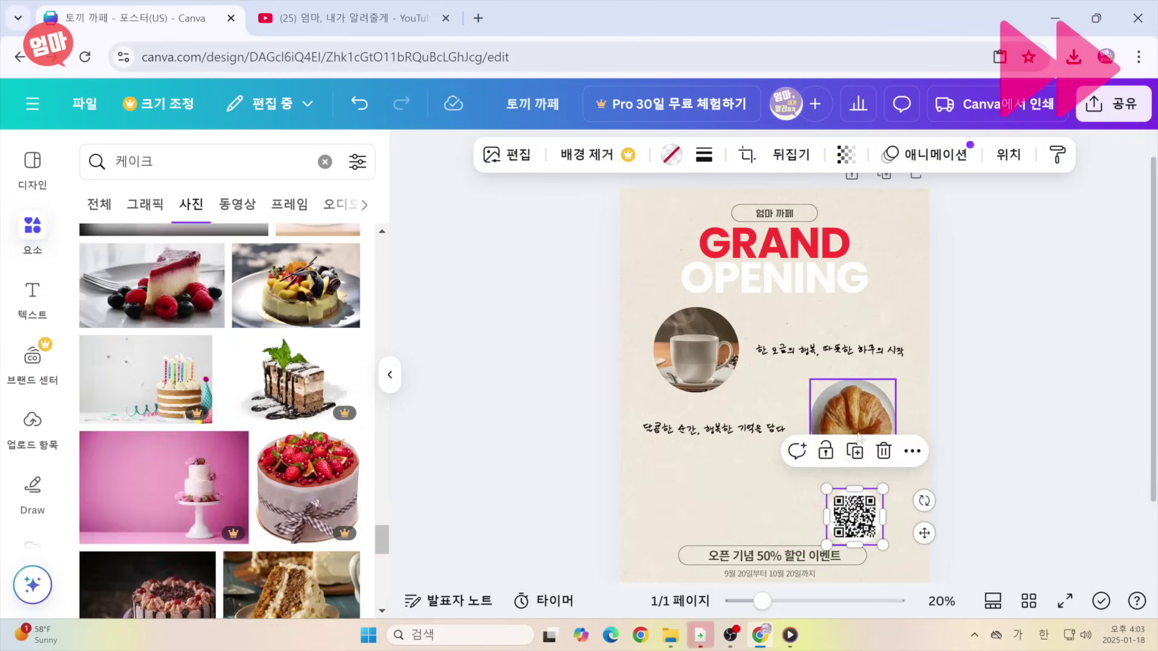
Rearrange the poster with an enlarged croissant frame on the left and the cup and QR code frames on the right
left_click_drag(890, 395, 735, 401)
left_click_drag(829, 350, 861, 346)
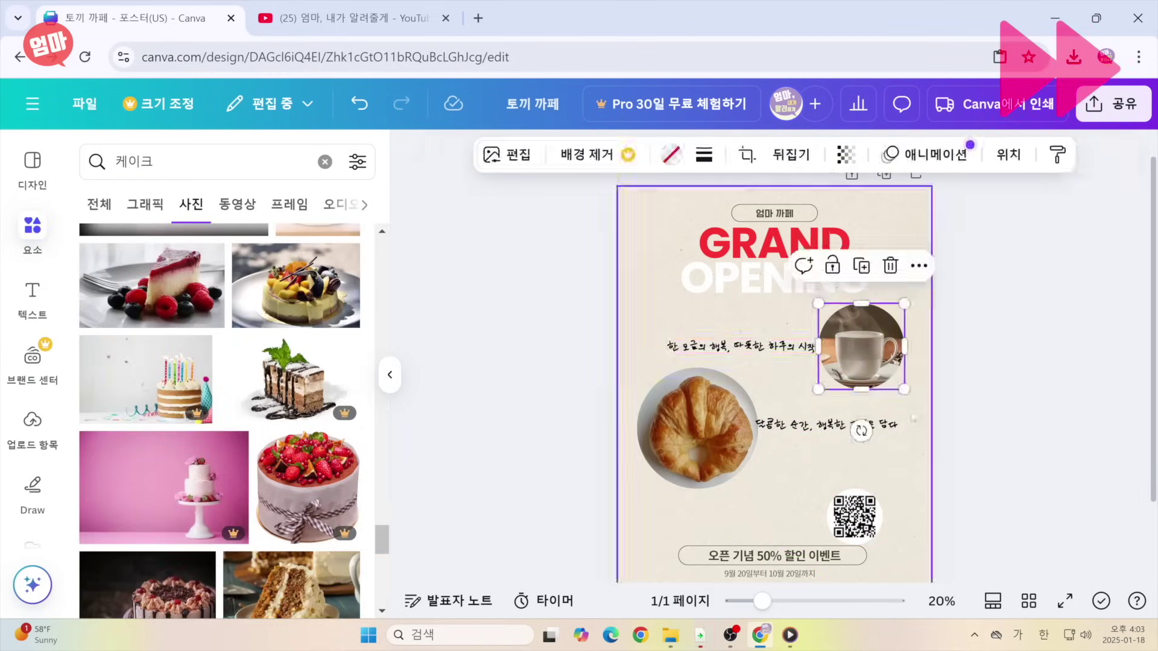
left_click(856, 517)
left_click_drag(855, 517, 861, 502)
left_click(1036, 485)
Duplicate the dessert slogan, place the copy left of the QR code, and change its text to "할인 이벤트 자세히 알아보기"
left_click(826, 428)
left_click_drag(827, 428, 784, 498)
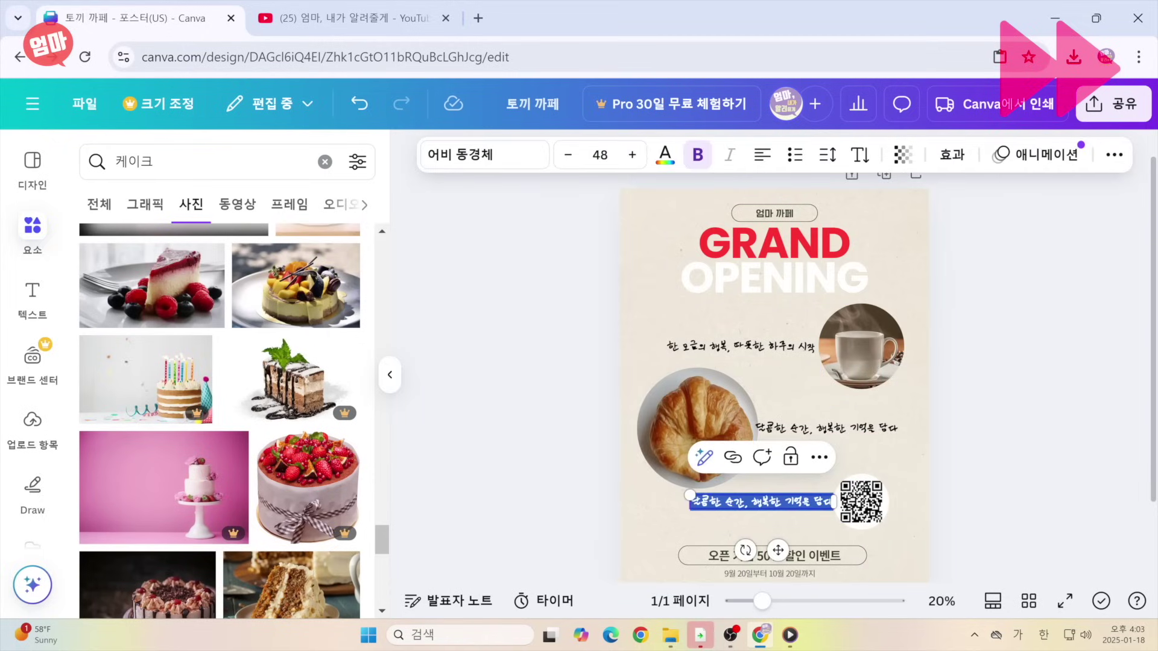
left_click_drag(733, 550, 830, 510)
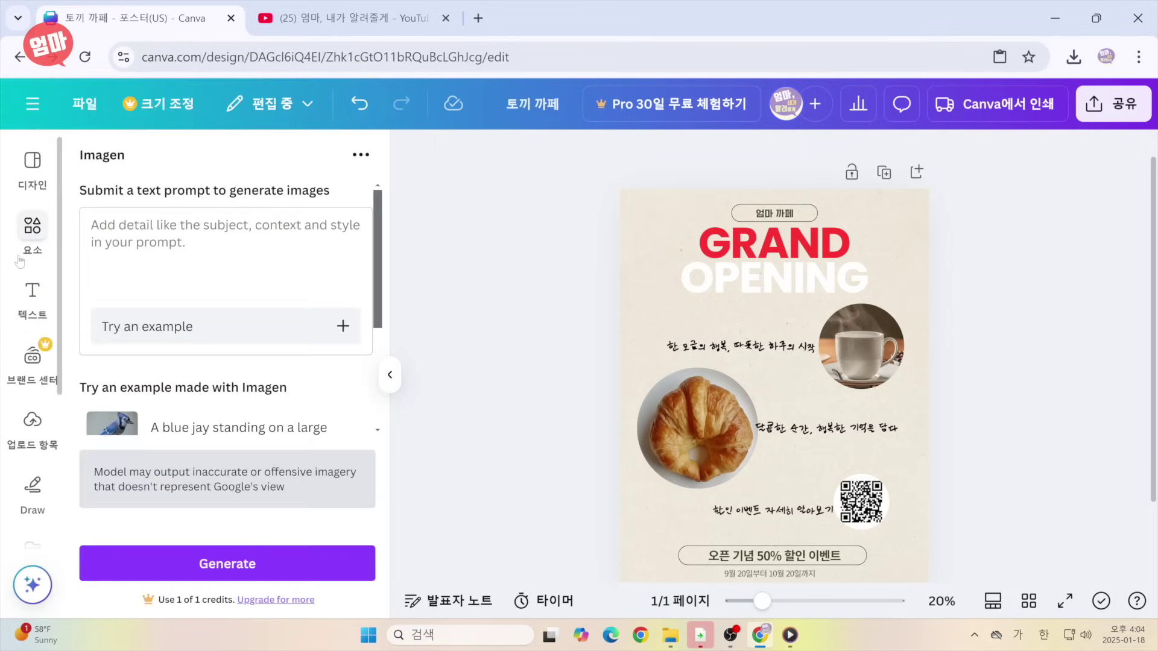
Search the elements library for "디저트" and browse the photo results for a free dessert picture
left_click(33, 229)
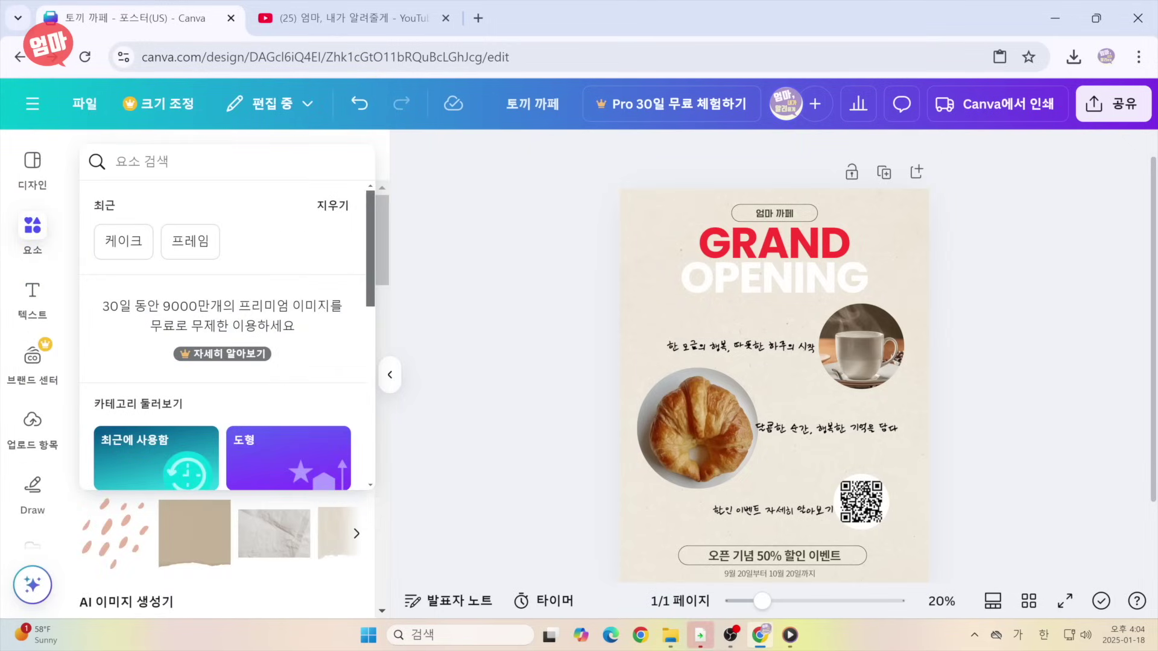
type("디저")
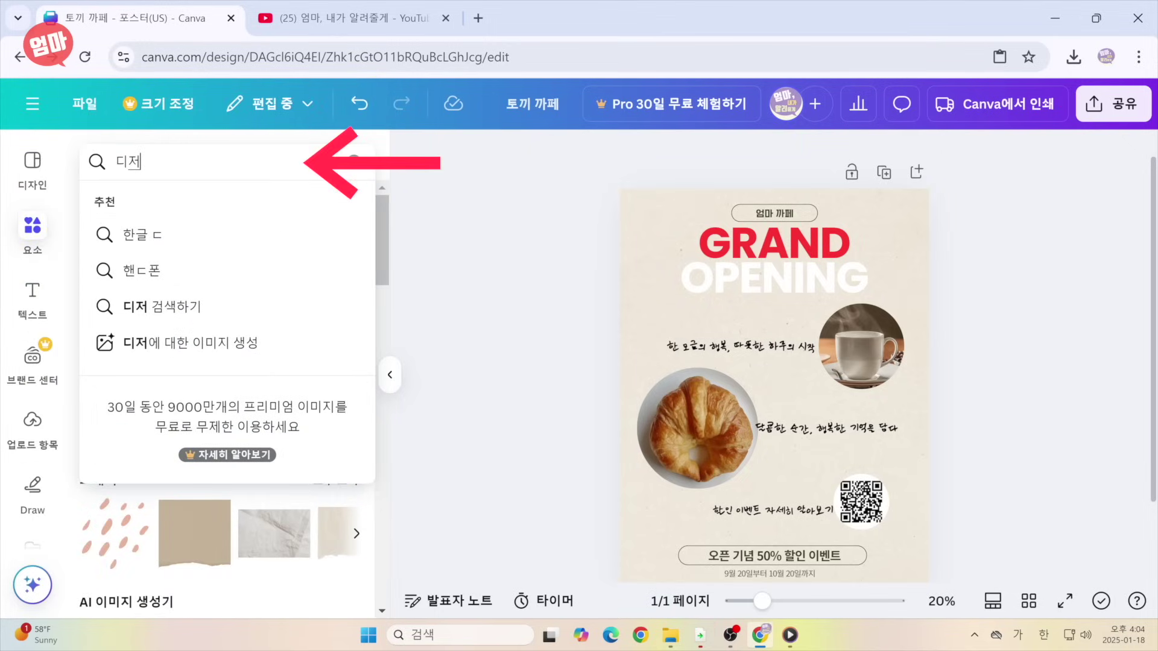
type("트")
key("Return")
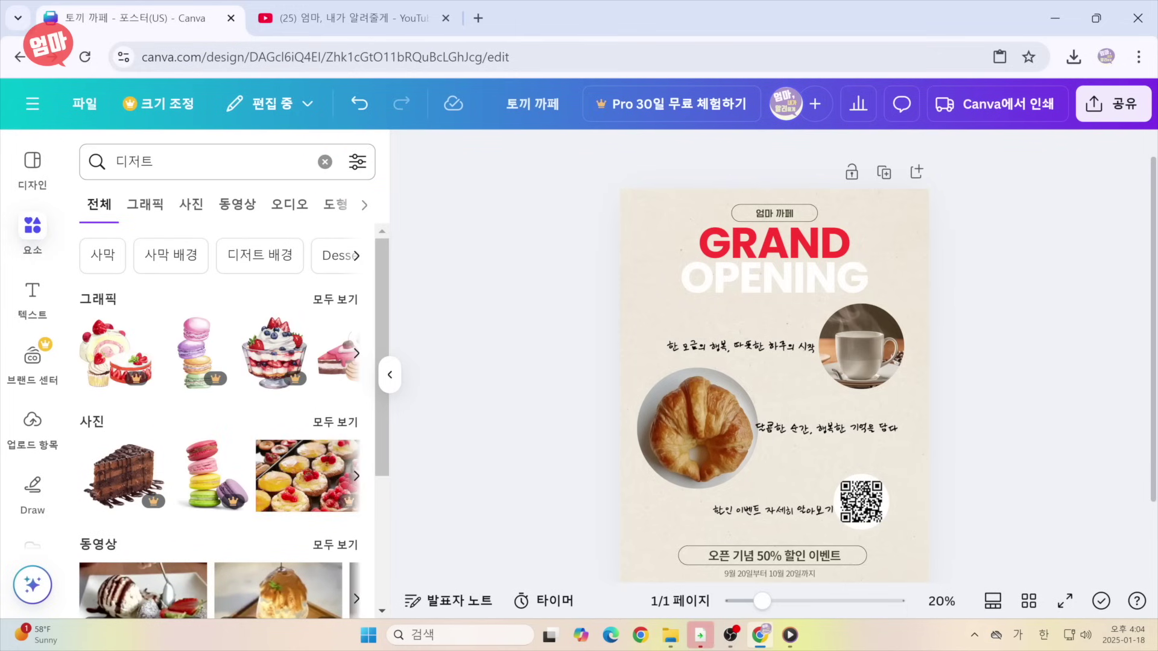
left_click(341, 426)
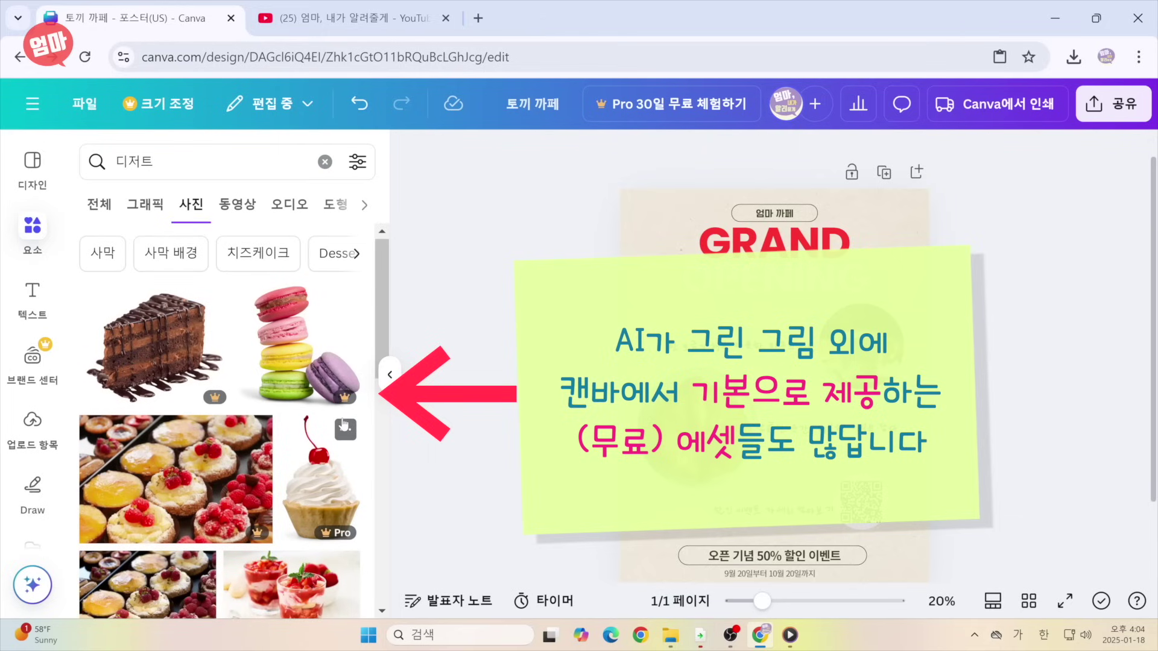
scroll(343, 424, "down", 2)
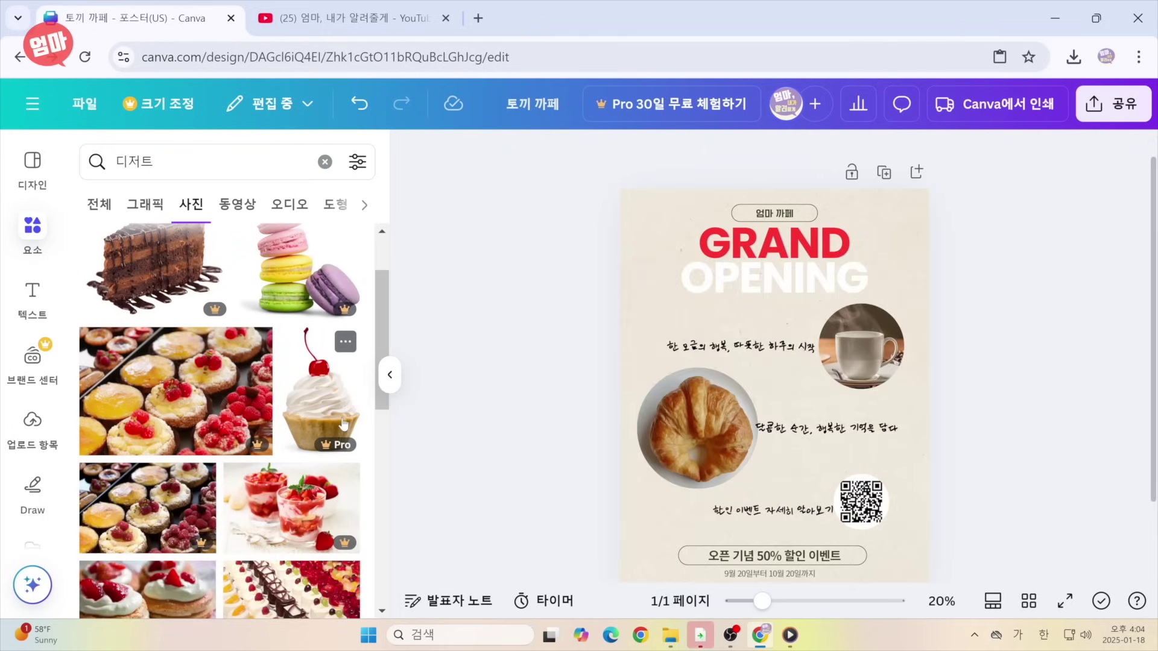
scroll(342, 424, "down", 6)
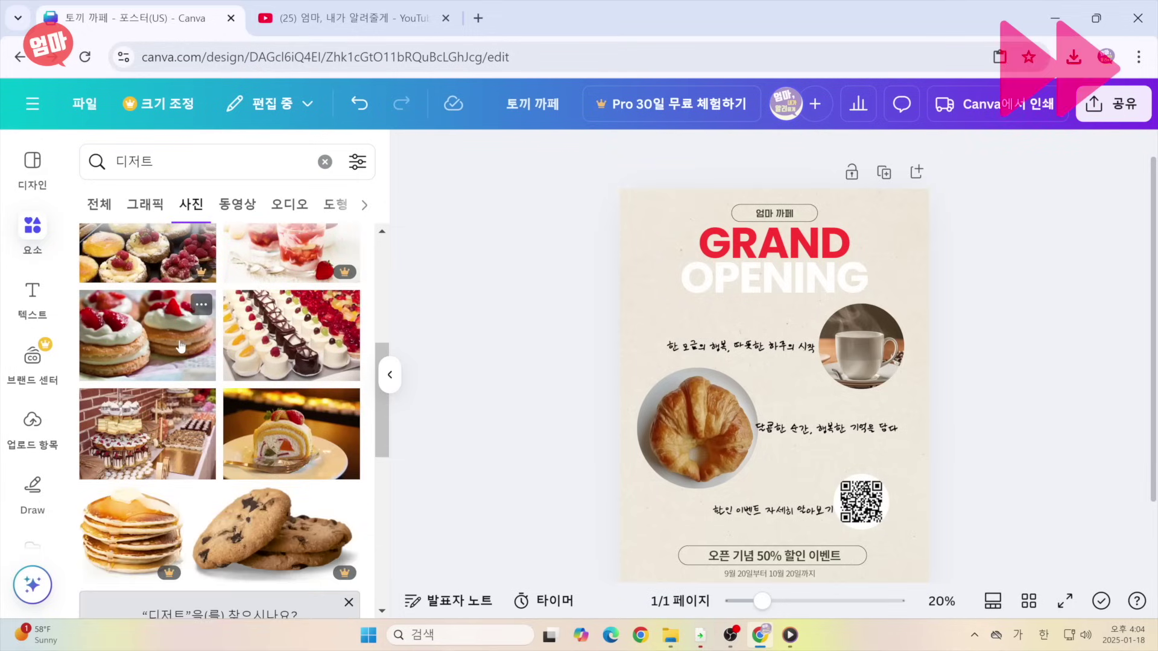
Replace the croissant in the large circular frame with the strawberry cream cake photo and check its crop
left_click_drag(185, 331, 744, 422)
double_click(713, 423)
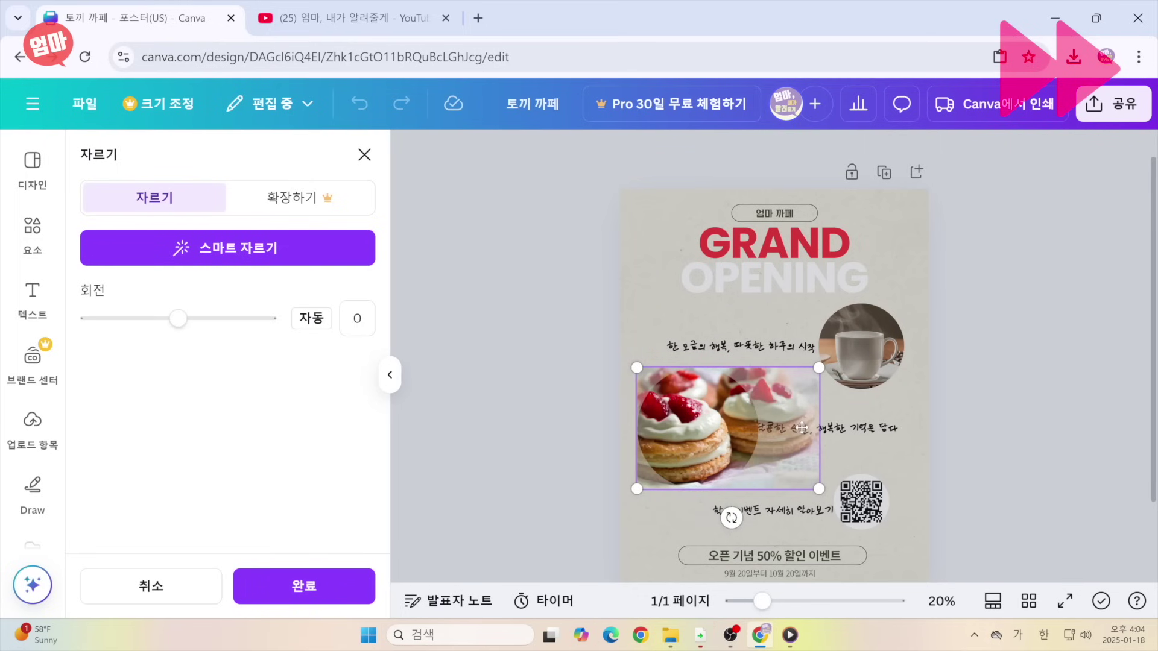
left_click(989, 400)
left_click(1043, 417)
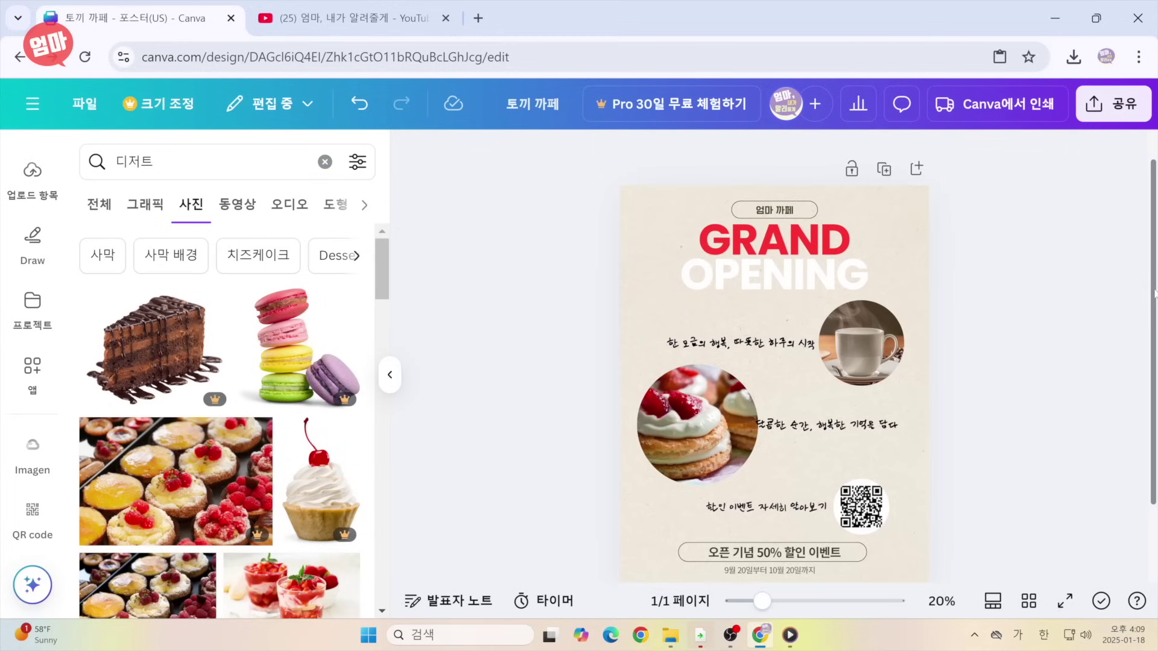
Generate images in Imagen with the prompt "아기자기한 까페 모습 사진. 숲속 분위기"
scroll(1154, 294, "down", 1)
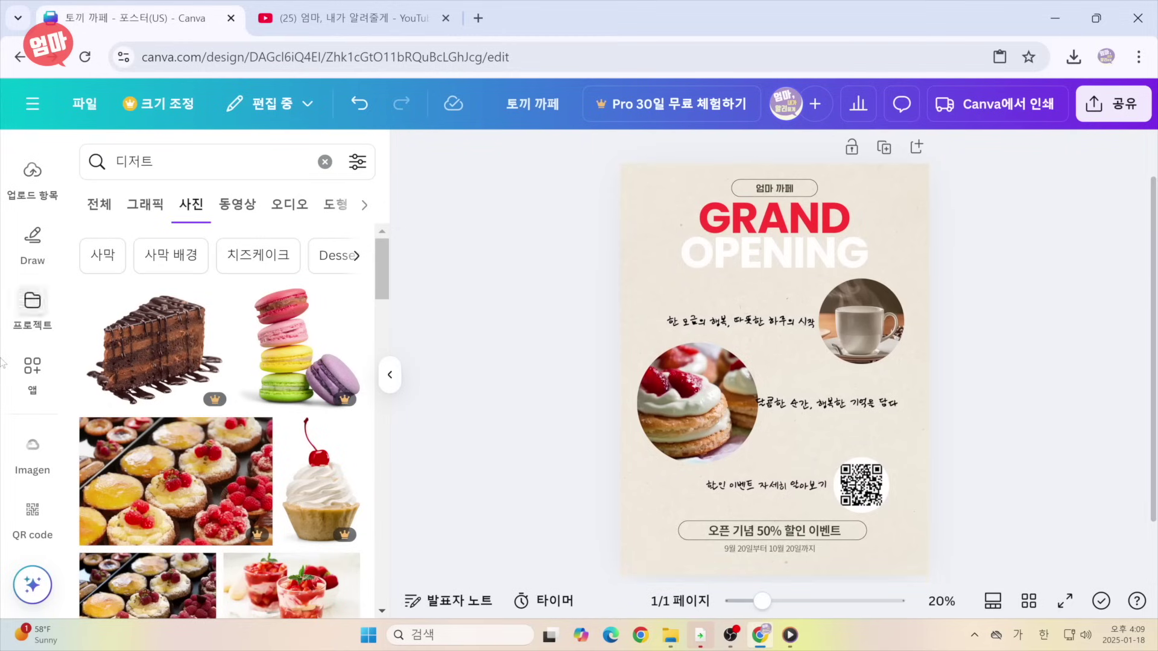
left_click(32, 451)
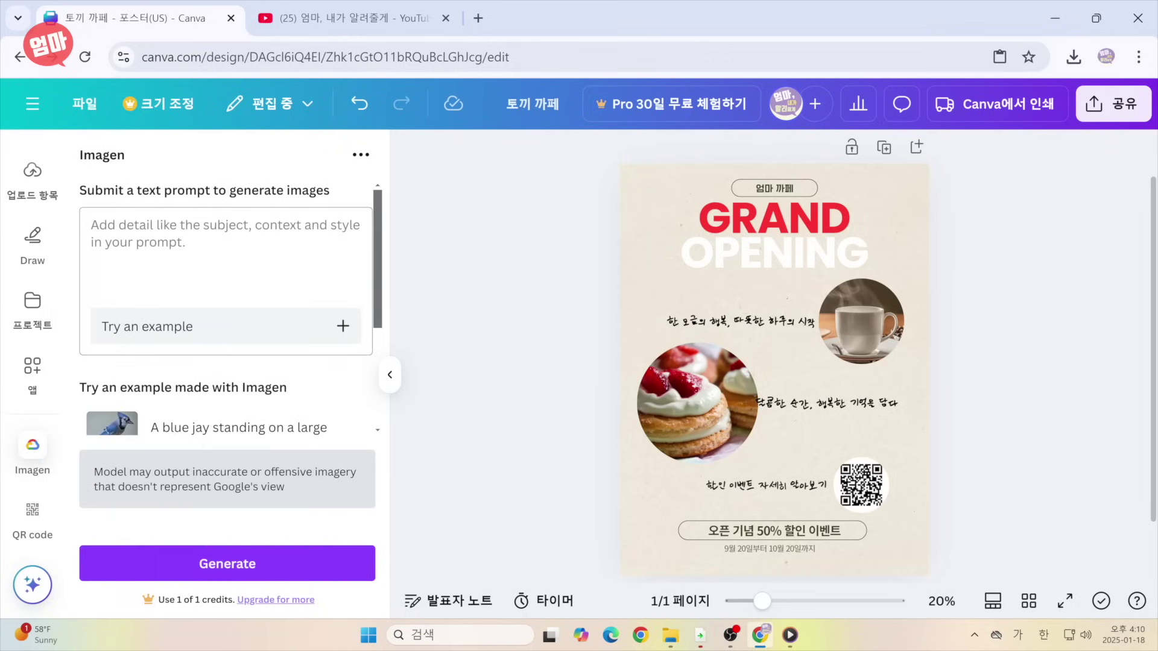
type("아기자기한 깎")
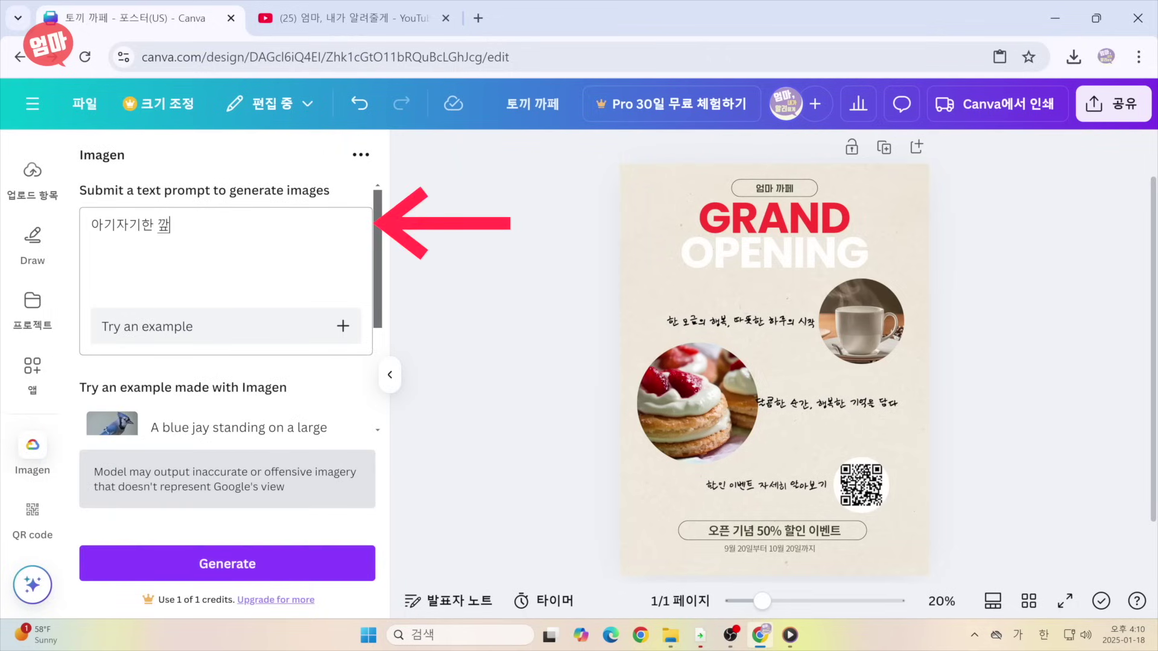
type("페 외부 모습. 숲속 분위기")
double_click(199, 225)
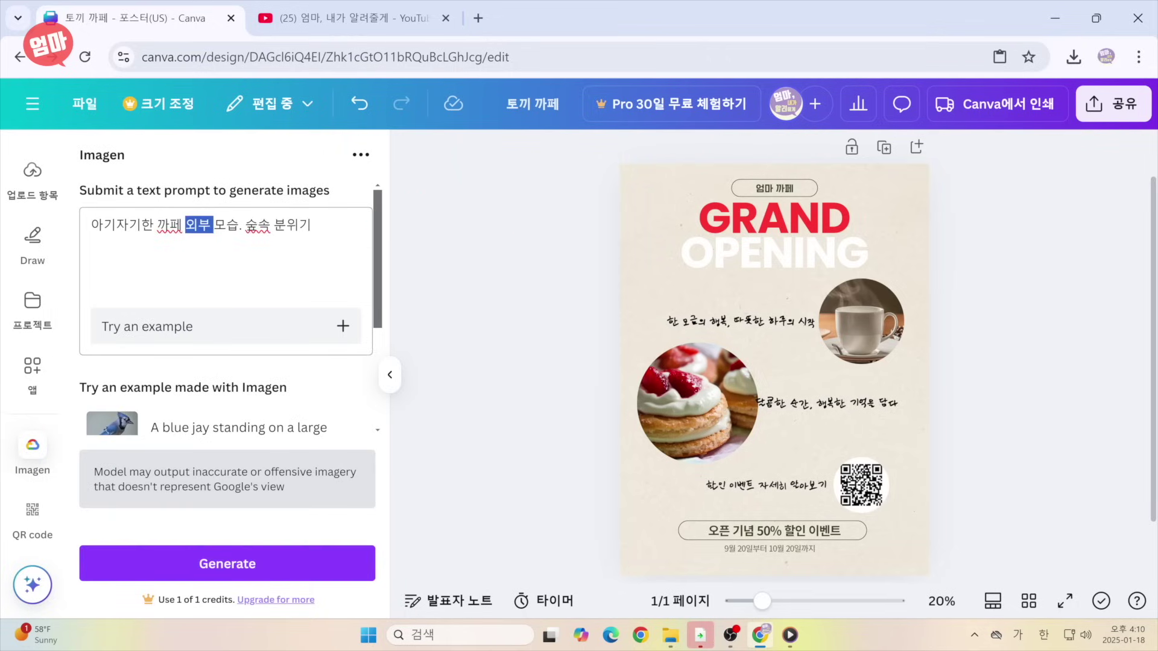
key("BackSpace")
key("BackSpace")
key("Right")
key("Right")
type("사진")
left_click(301, 562)
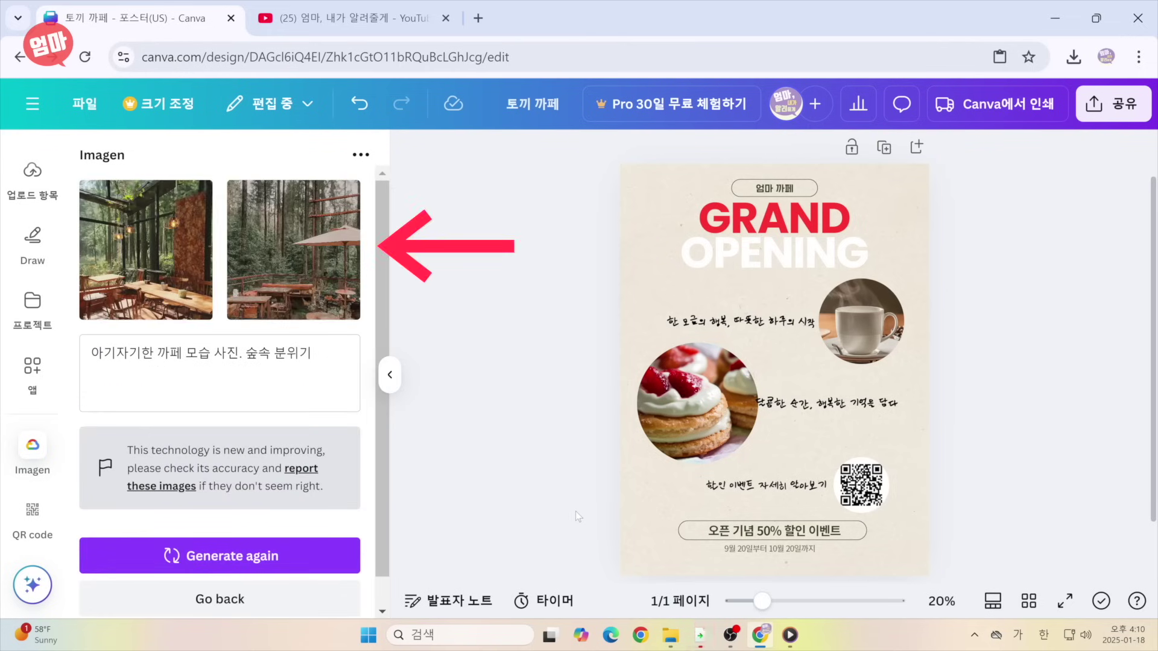
Cover the whole poster with the generated image of the glass-walled forest cafe and send it behind all other elements
left_click(135, 238)
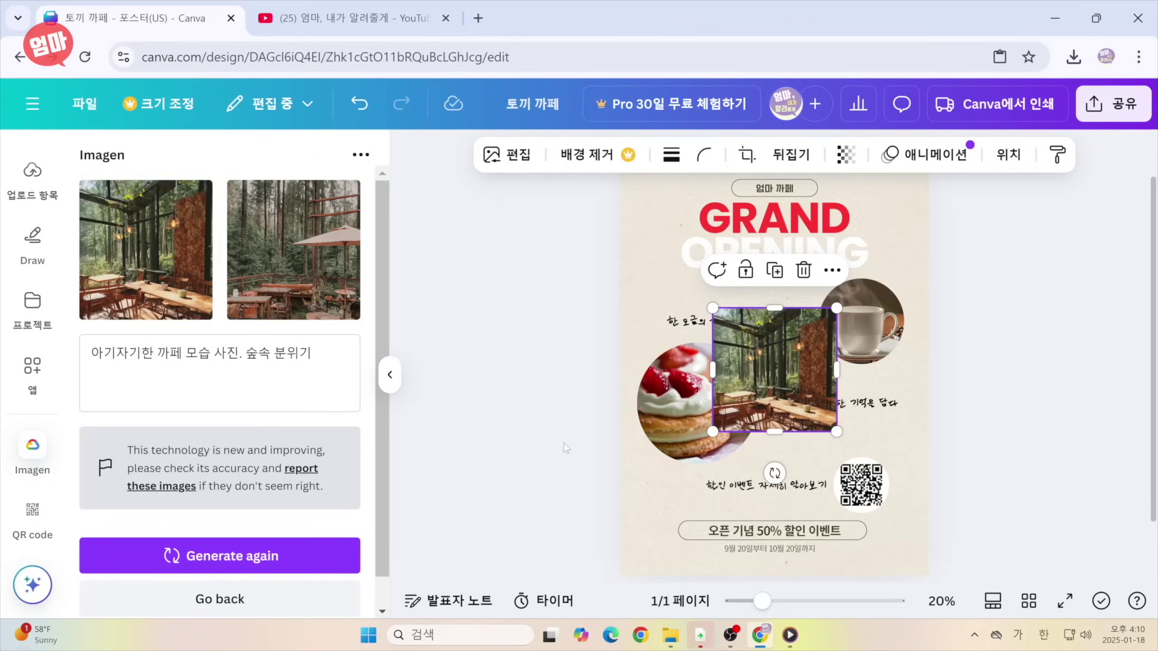
left_click_drag(836, 431, 962, 457)
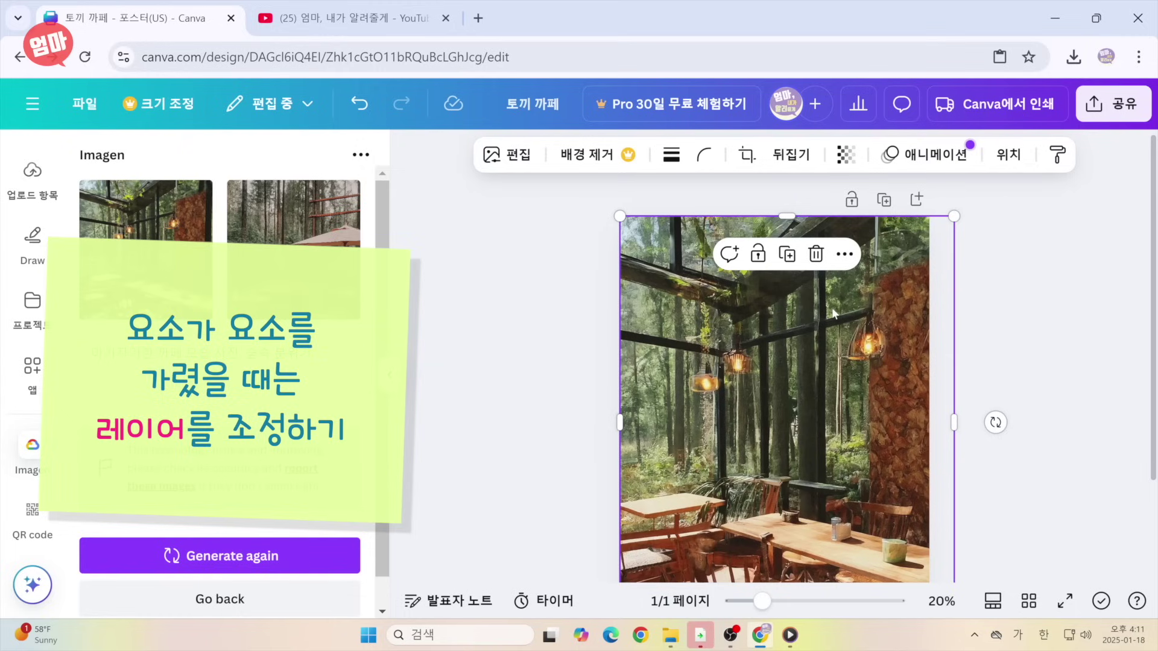
right_click(833, 313)
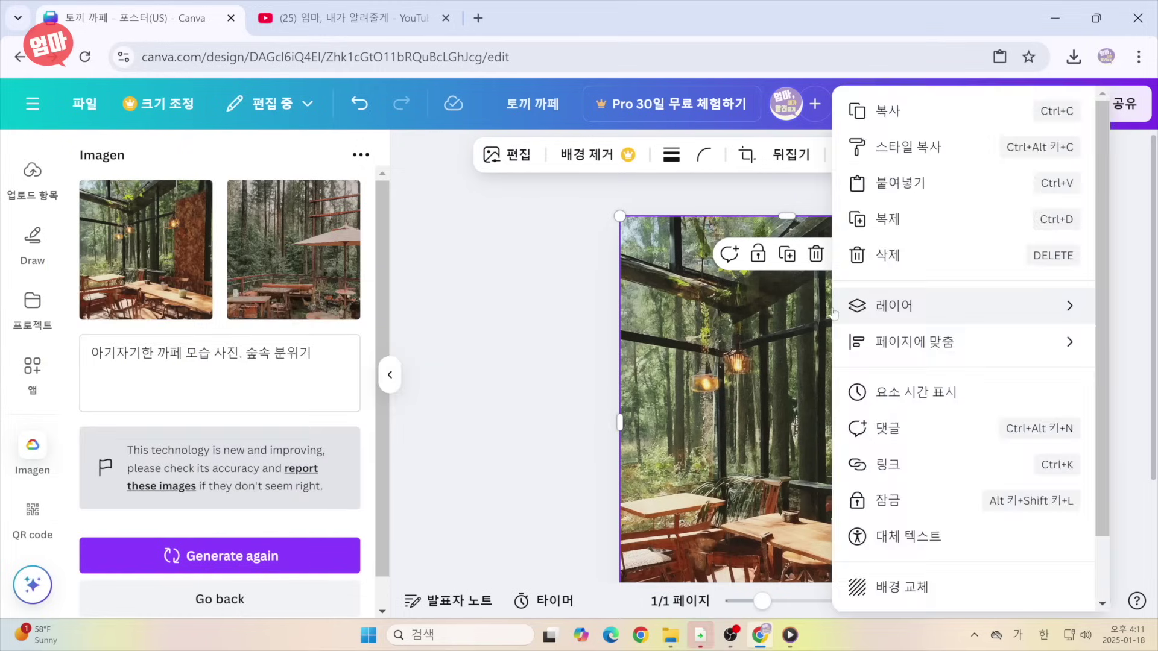
mouse_move(838, 308)
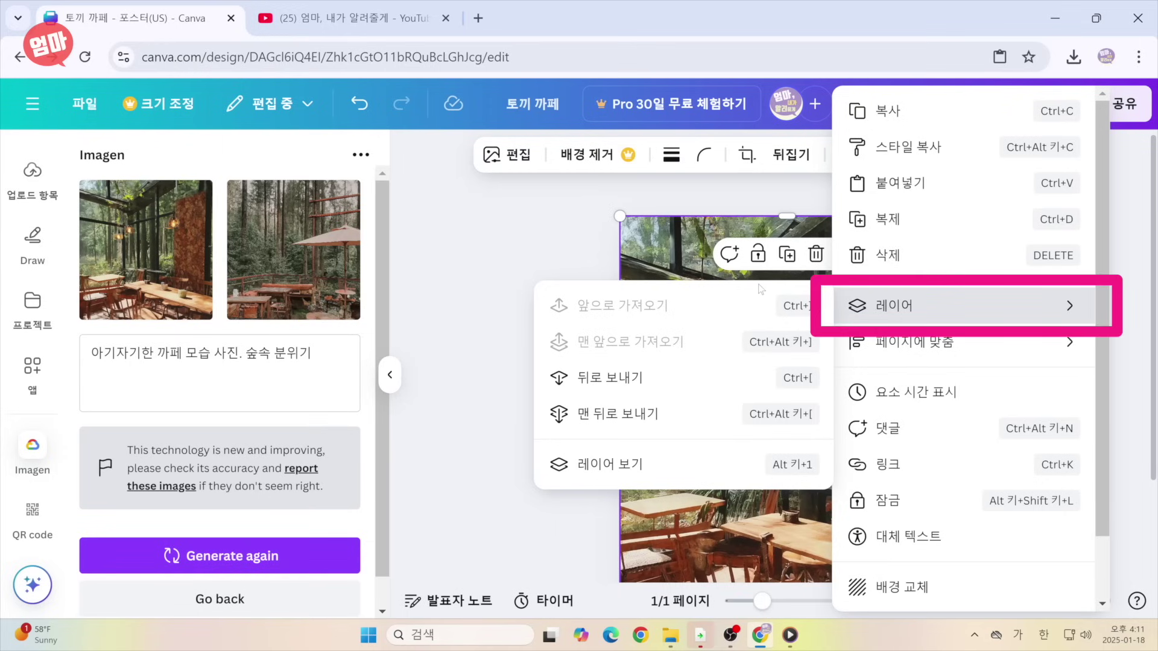
left_click(645, 414)
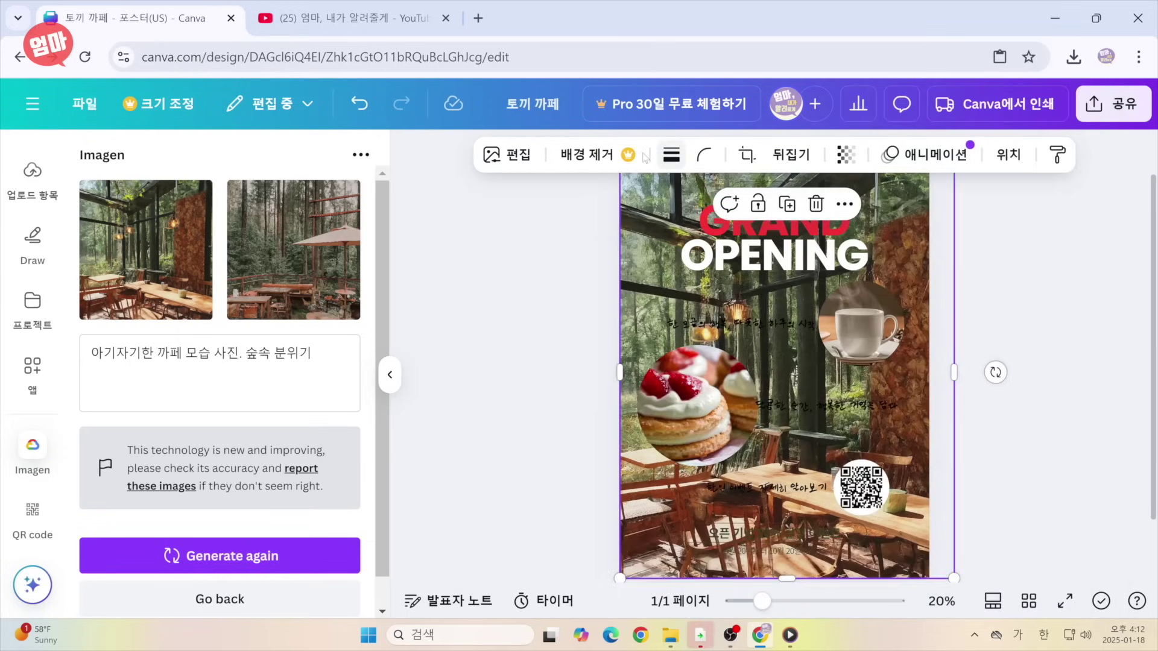
Apply the blur effect to the entire background cafe image
left_click(504, 155)
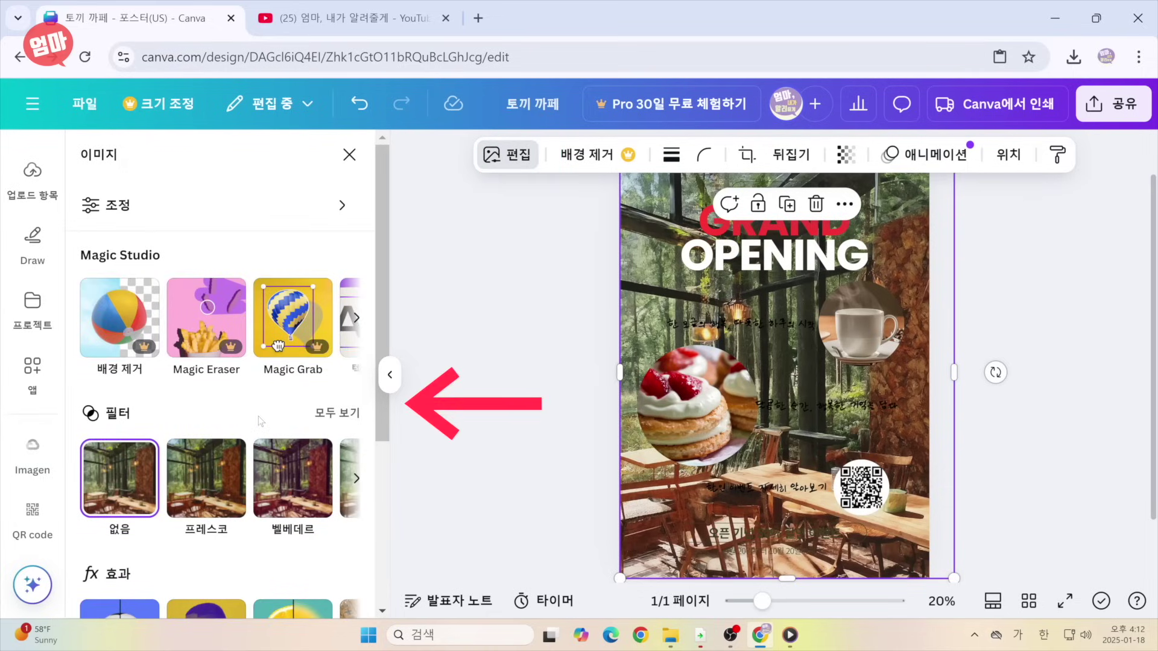
scroll(280, 413, "down", 3)
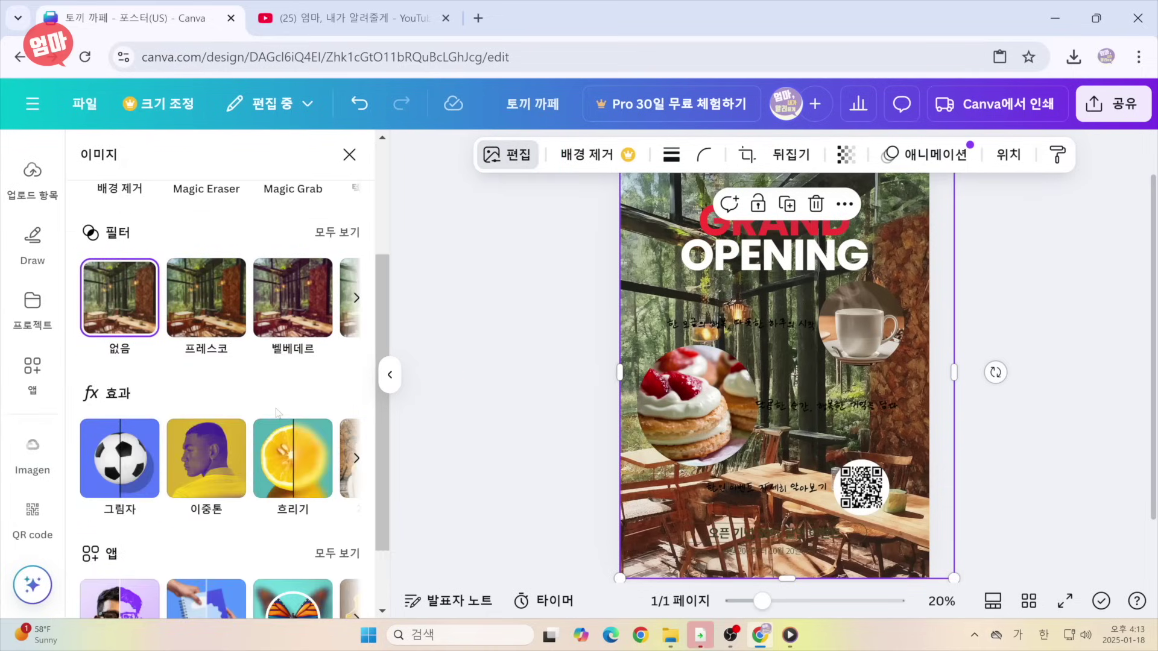
scroll(298, 403, "down", 2)
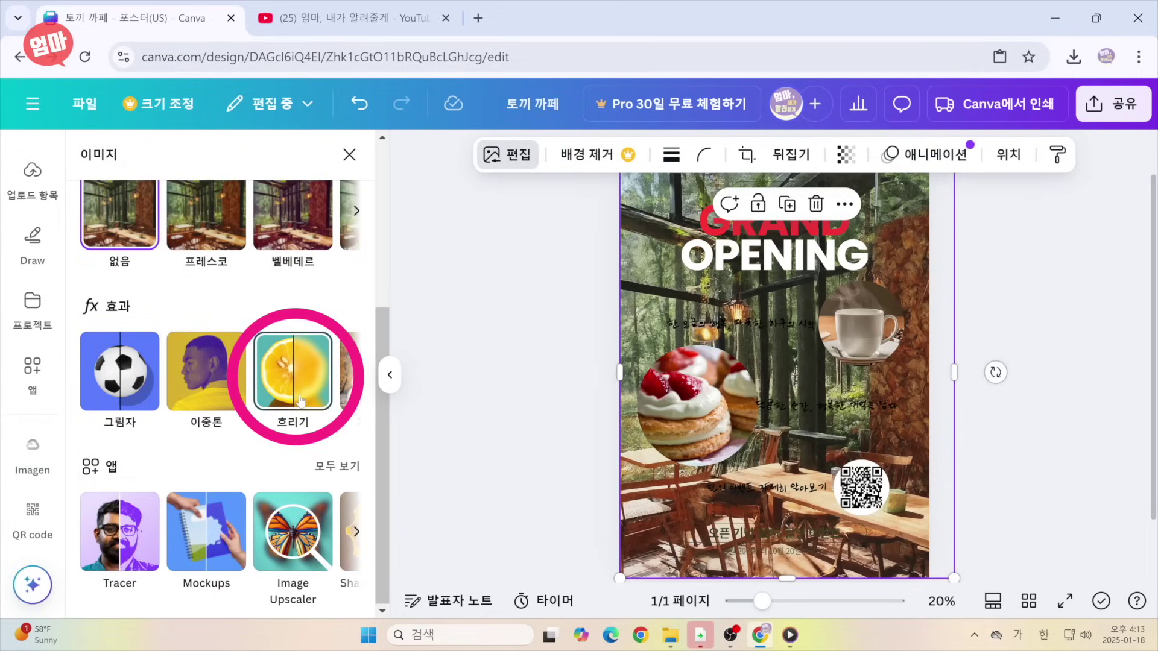
left_click(300, 400)
left_click(300, 214)
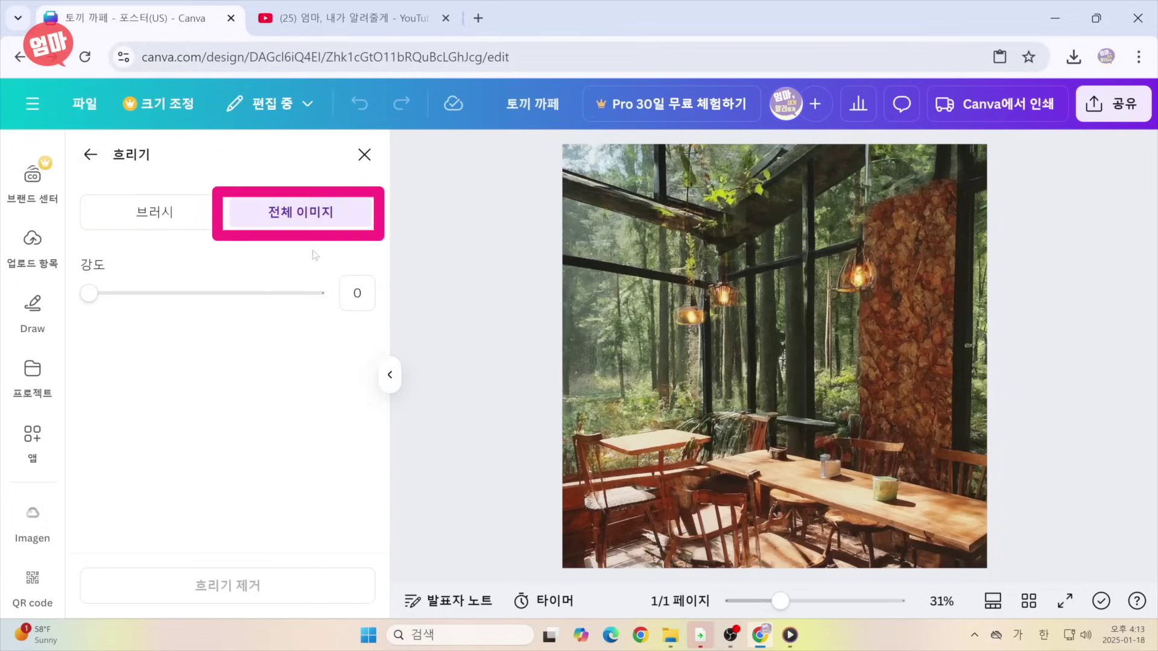
left_click_drag(88, 293, 168, 293)
left_click(390, 377)
left_click(984, 383)
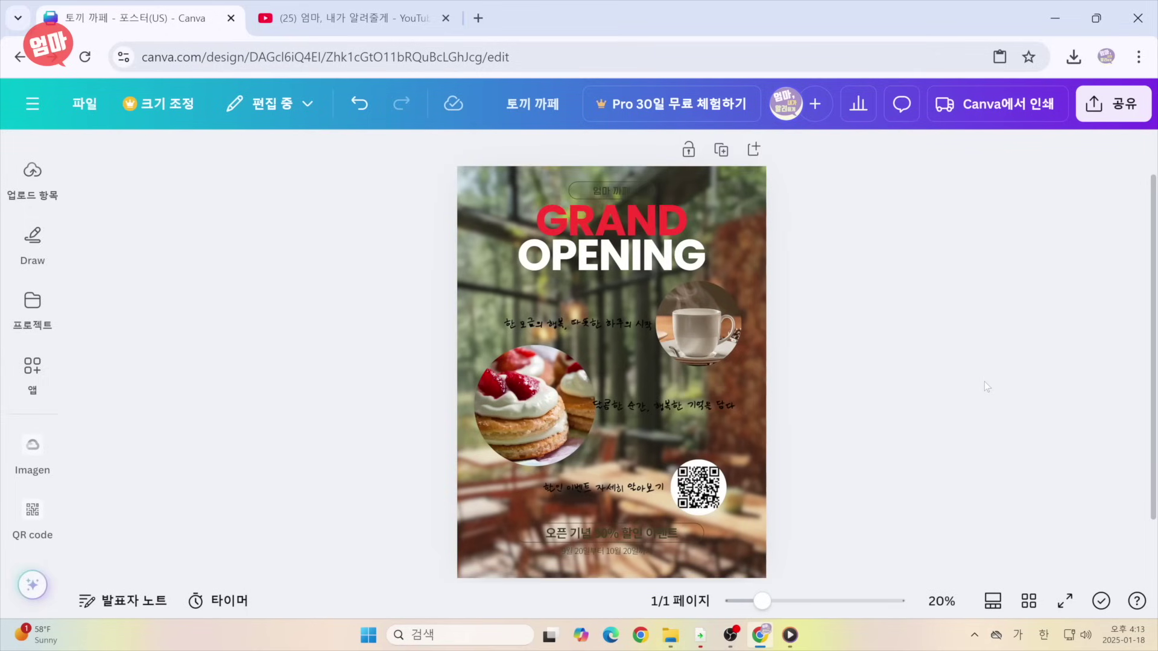
left_click(590, 324)
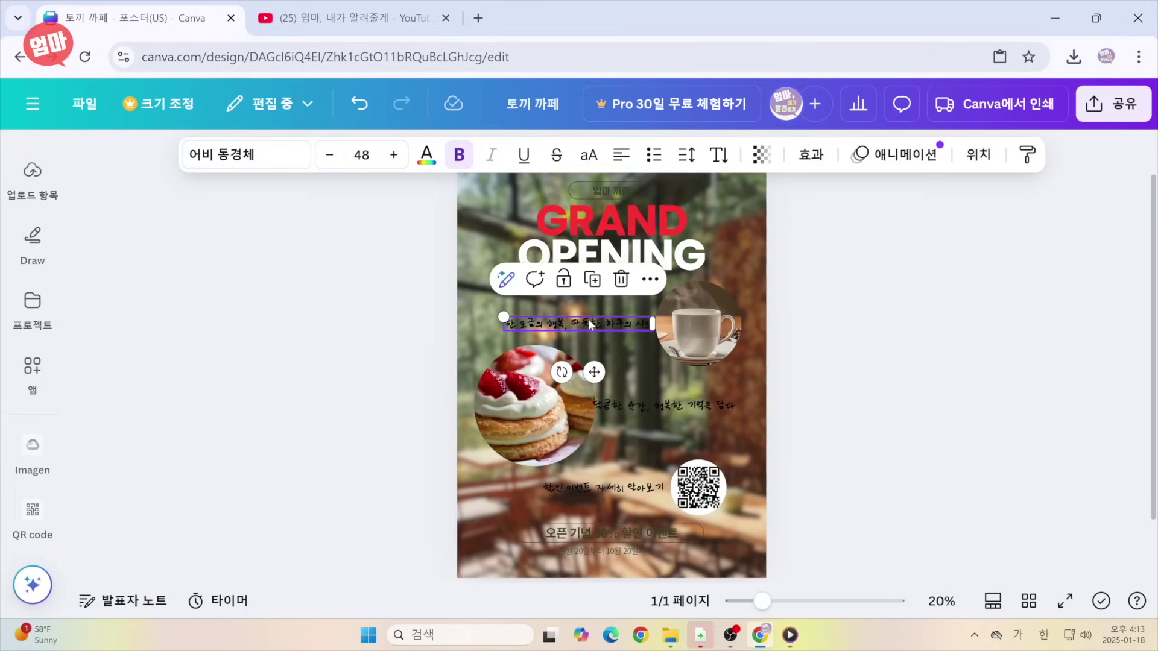
key("ctrl+z")
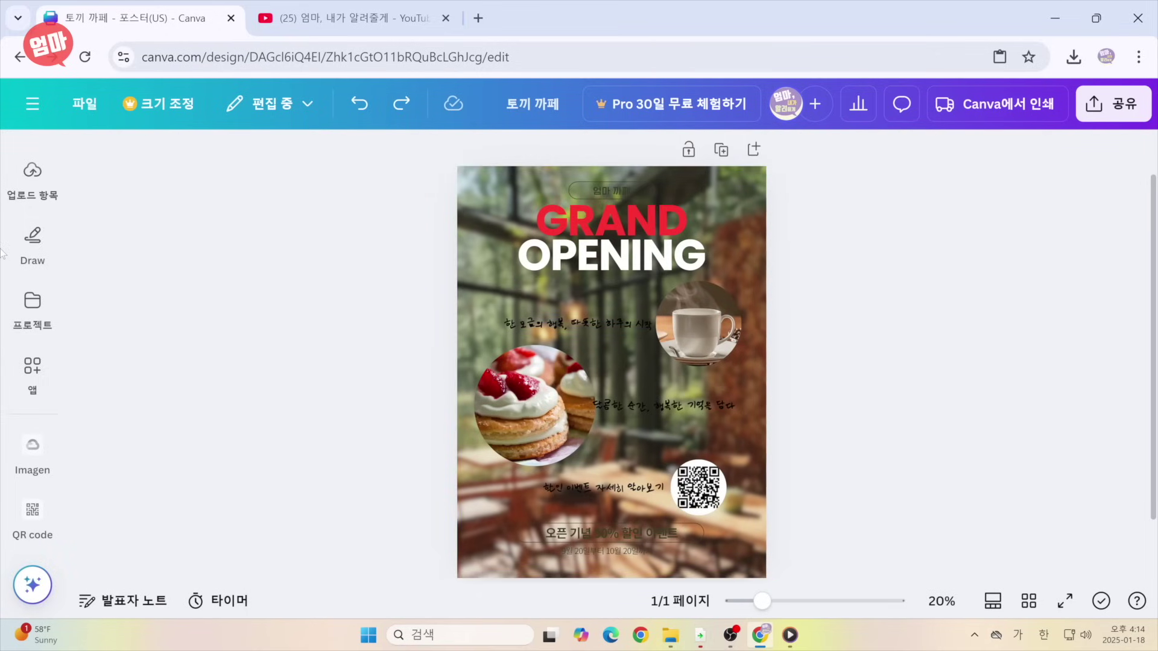
Add a white rounded square and enlarge it to cover the poster area below the GRAND OPENING title
left_click(14, 223)
left_click(24, 226)
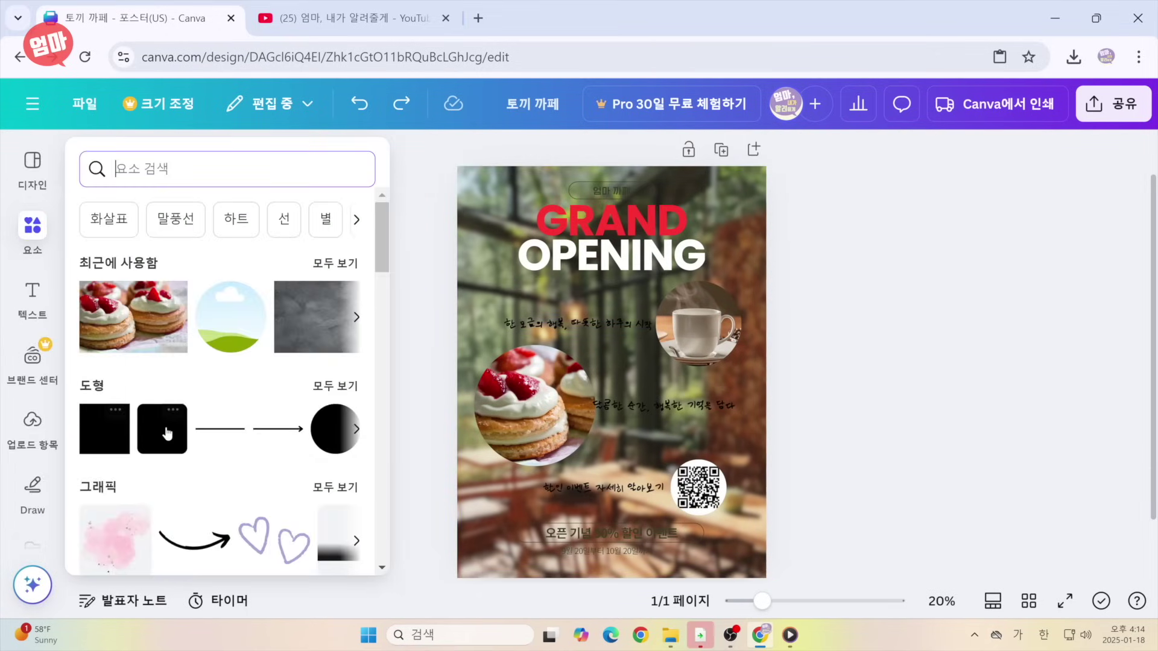
left_click(168, 433)
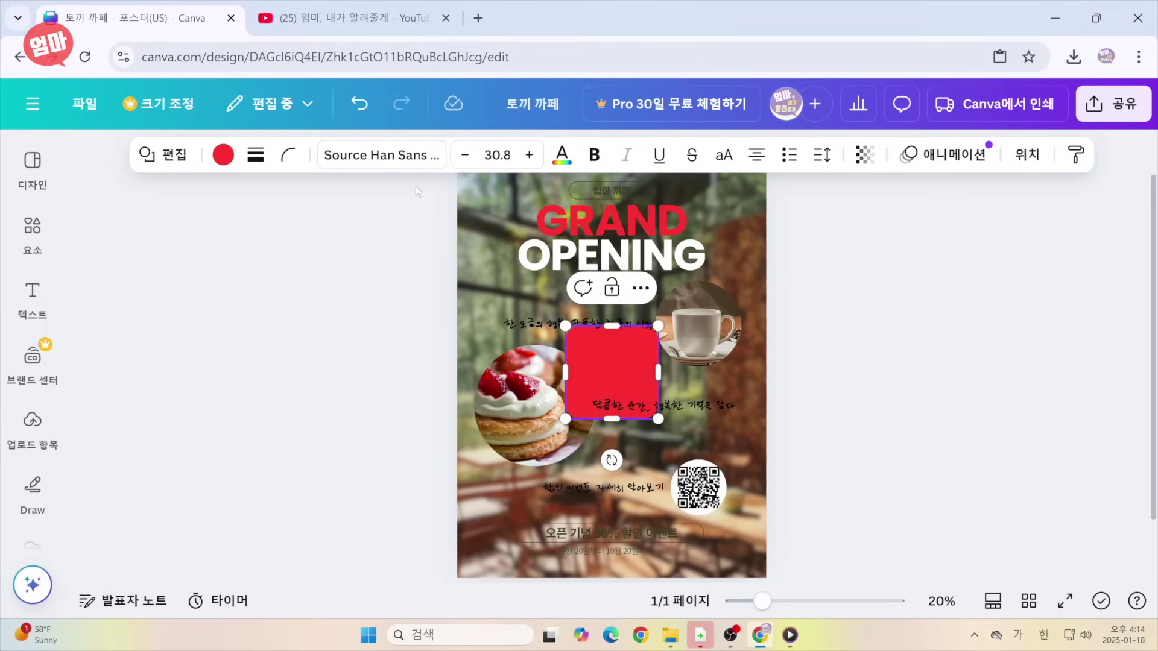
left_click(223, 155)
left_click(340, 341)
left_click_drag(657, 417, 751, 570)
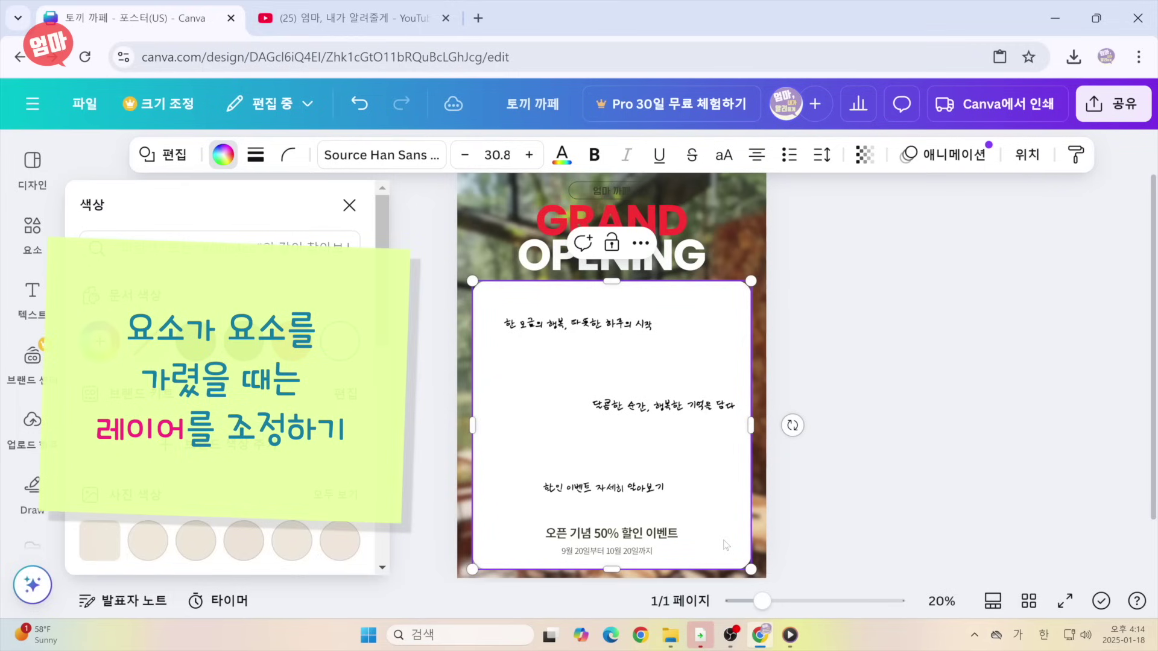
Send the white rounded panel behind the pictures and QR code and reshape it into a tall, narrower column including the title
right_click(726, 544)
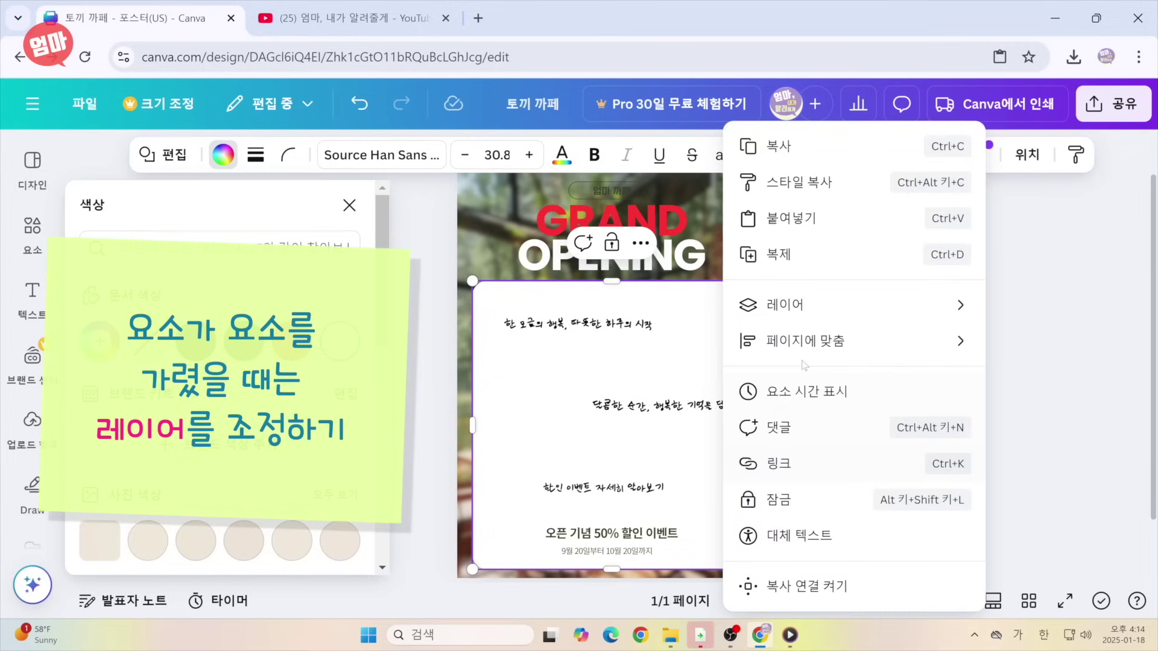
mouse_move(821, 314)
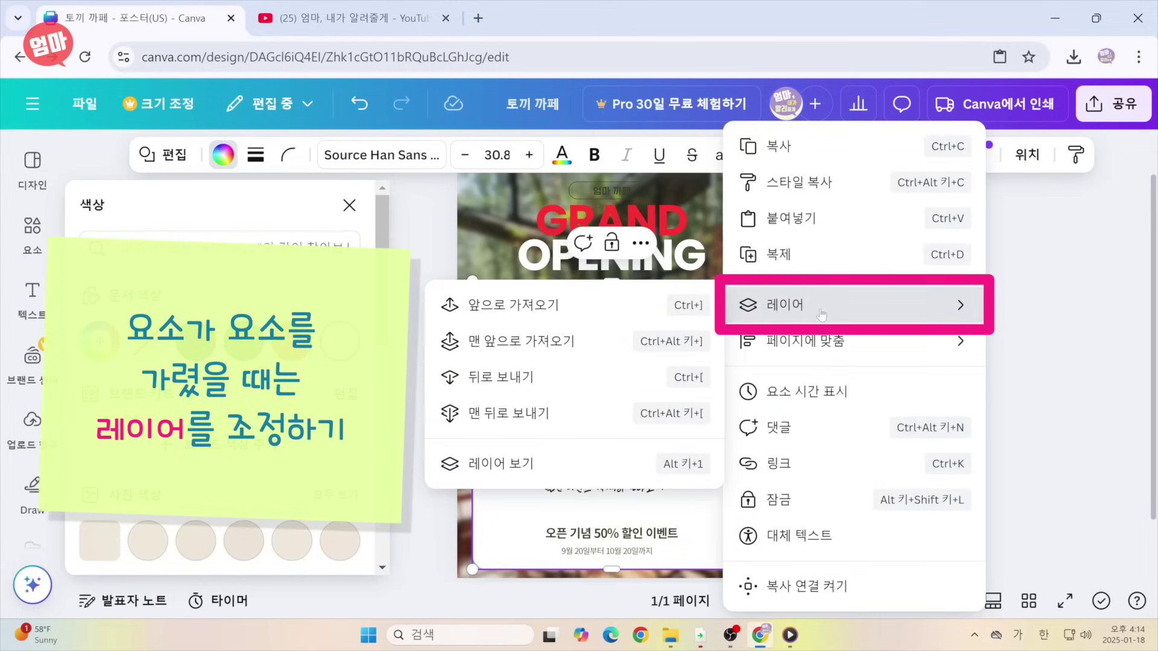
left_click(544, 374)
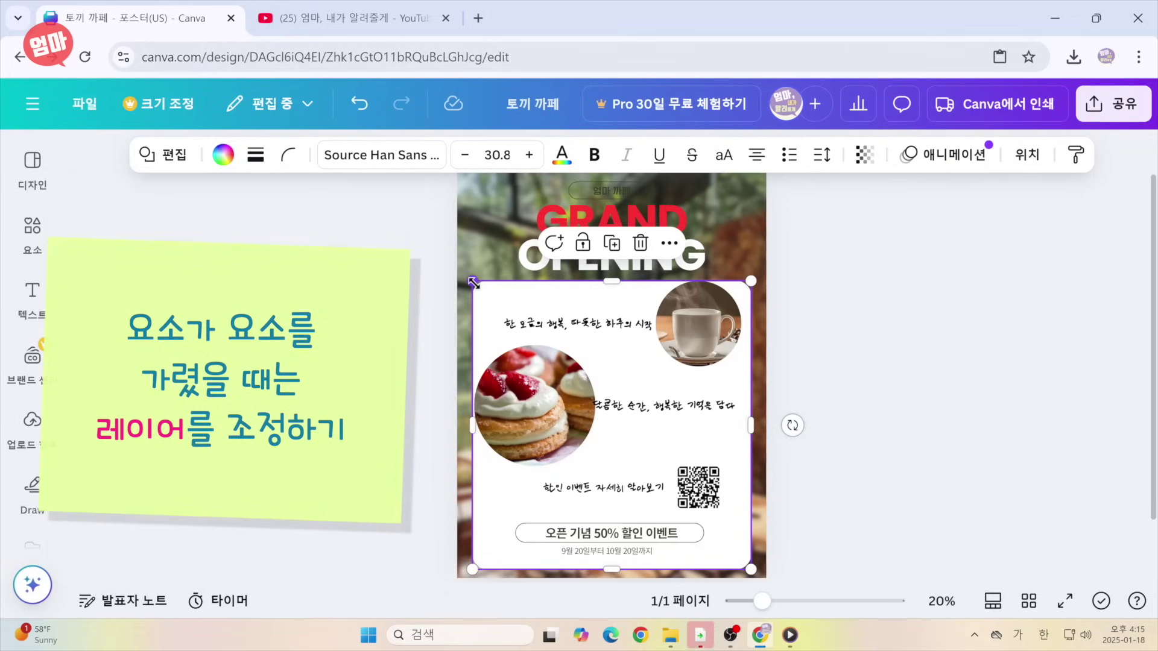
left_click_drag(474, 282, 498, 182)
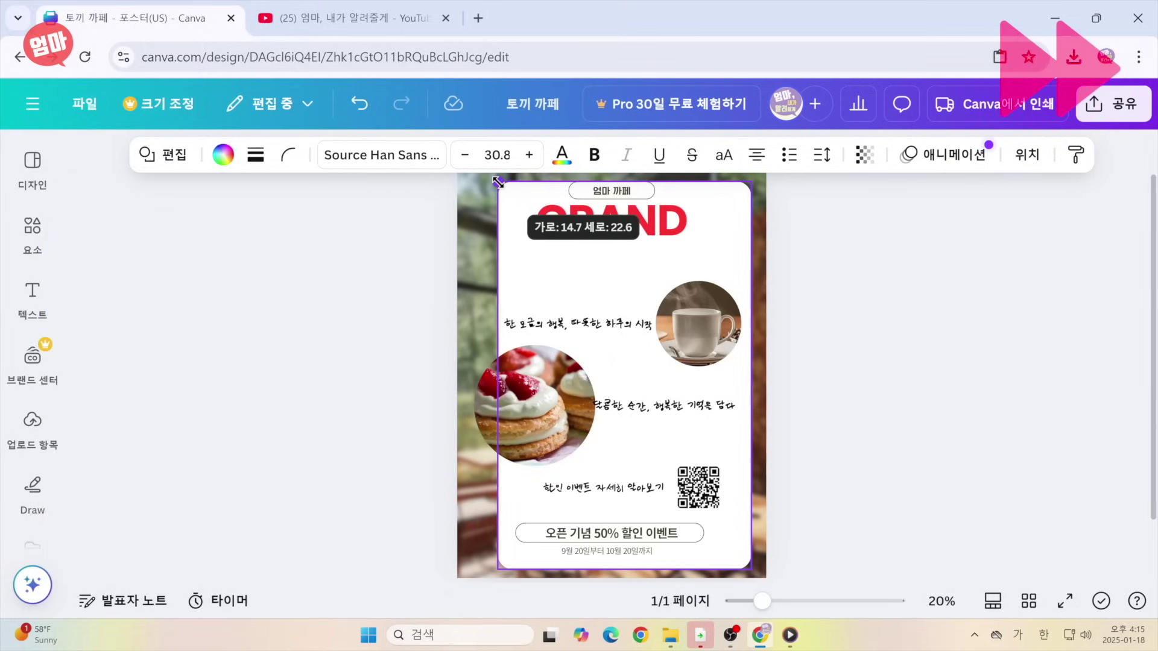
left_click_drag(749, 374, 714, 374)
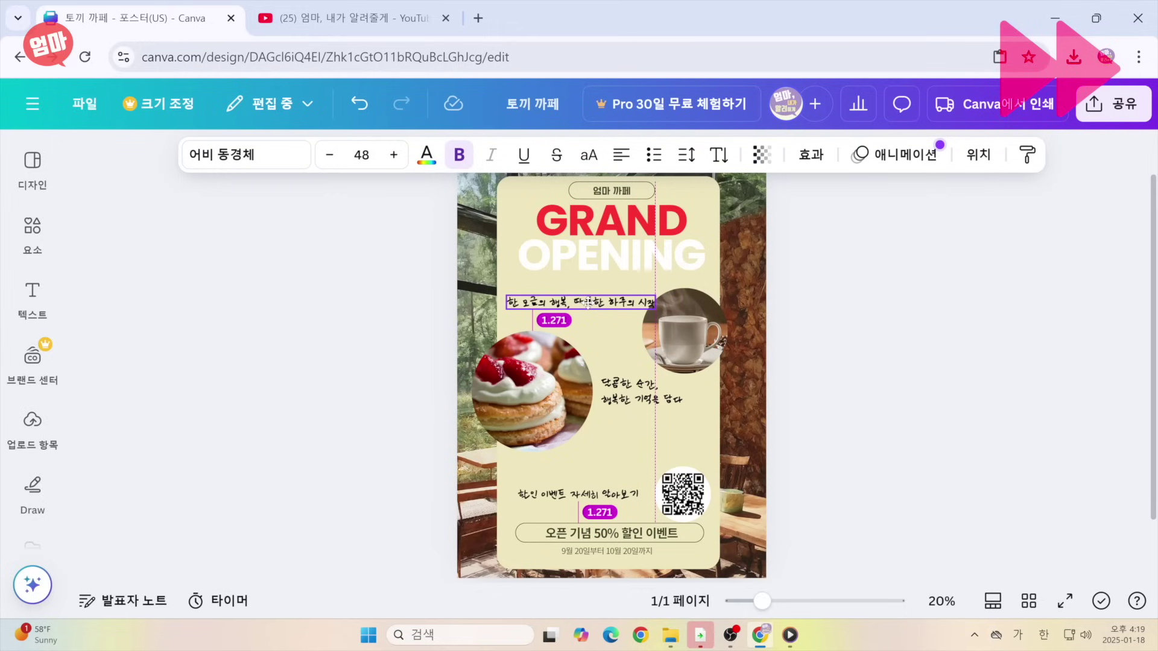
Arrange the coffee slogan on two lines beside the coffee picture and shorten the QR code caption to "바로가기"
mouse_move(588, 303)
left_mouse_down()
mouse_move(576, 302)
mouse_move(600, 315)
mouse_move(587, 310)
left_mouse_up()
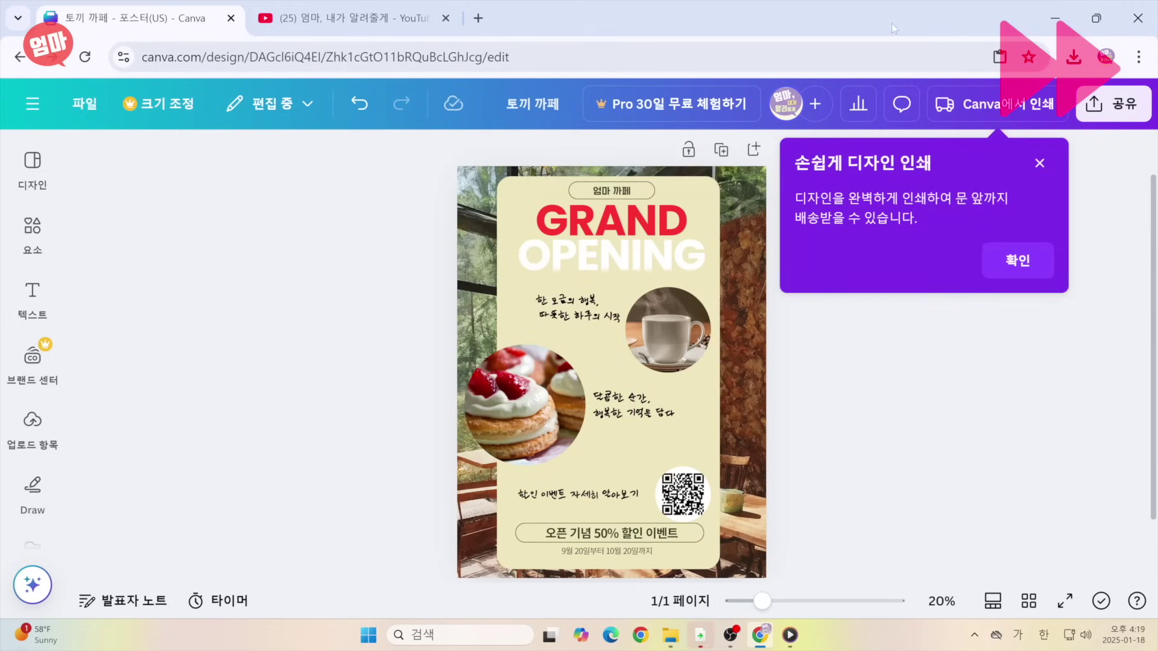
left_click(914, 430)
left_click(578, 493)
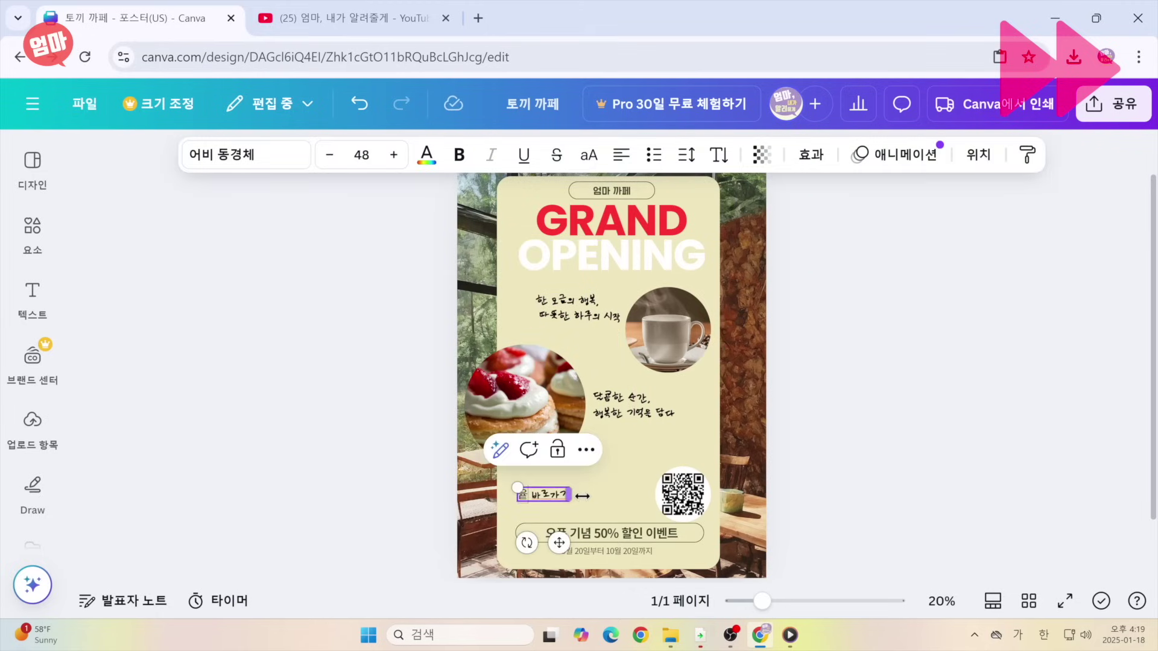
left_click(914, 429)
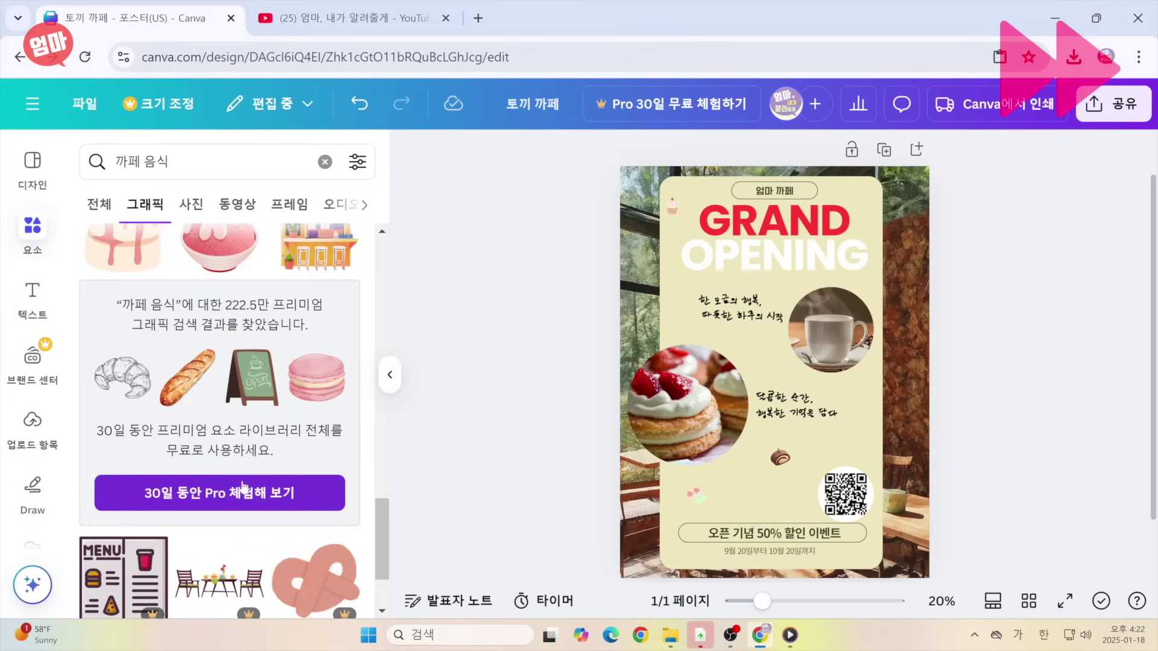
Add the carrot cake slice graphic from the "까페 음식" results and shrink it to a small accent below the coffee picture
scroll(243, 487, "down", 5)
left_click(123, 392)
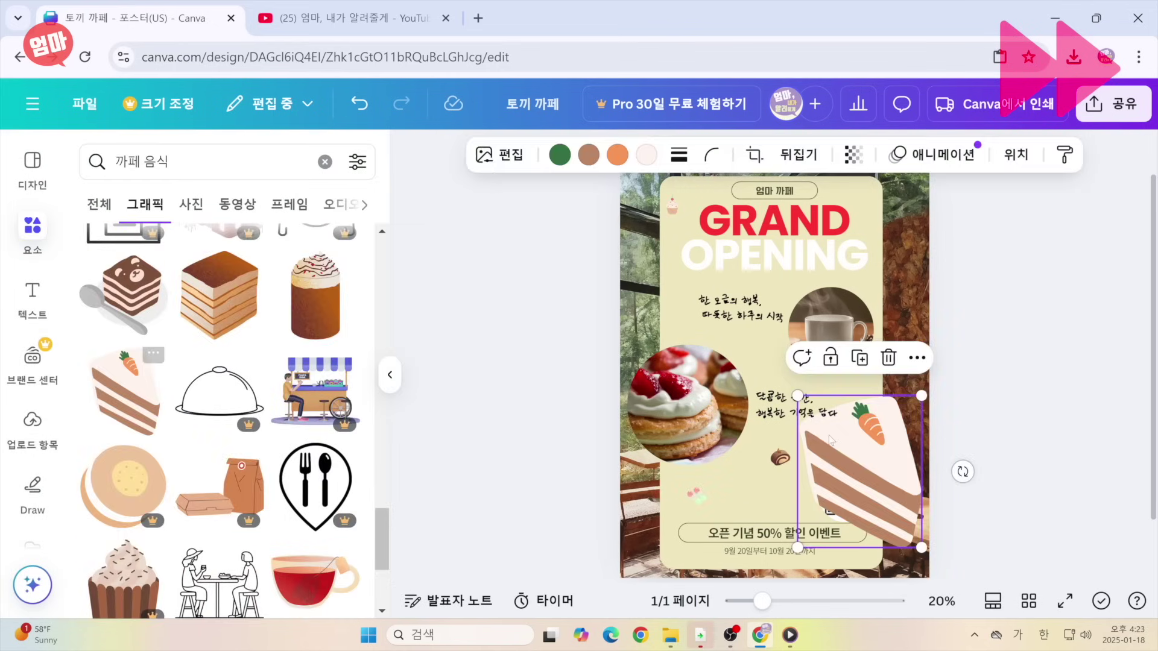
left_click_drag(944, 554, 882, 379)
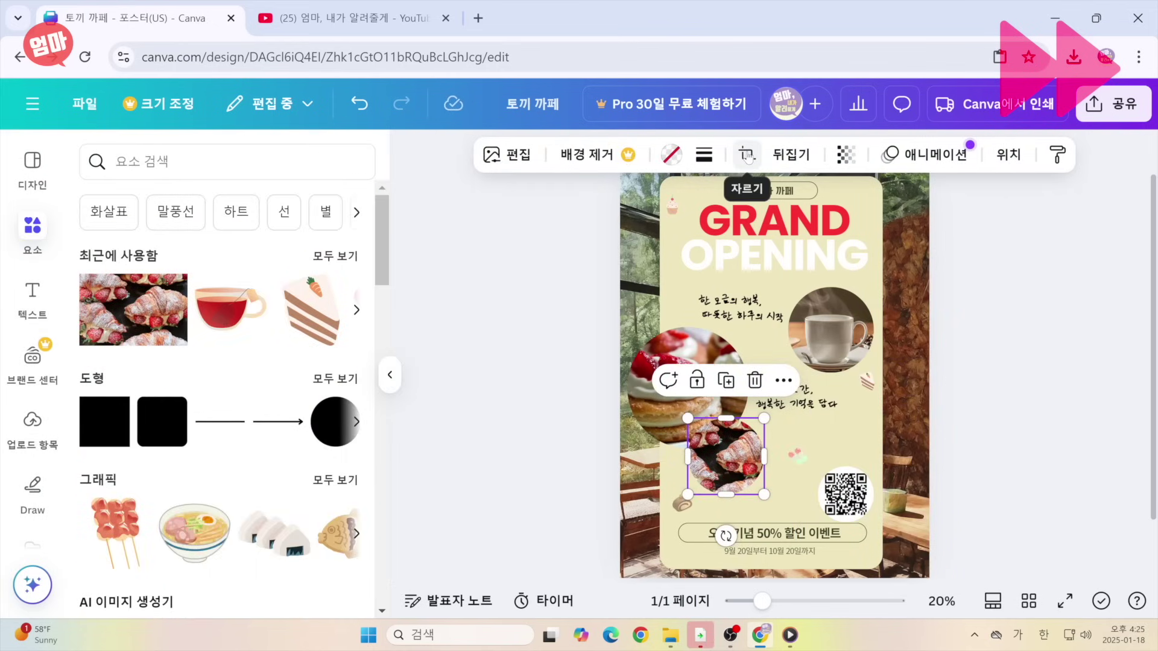
Fit the strawberry croissant photo into a circular shape just below the strawberry cake picture
left_click(747, 155)
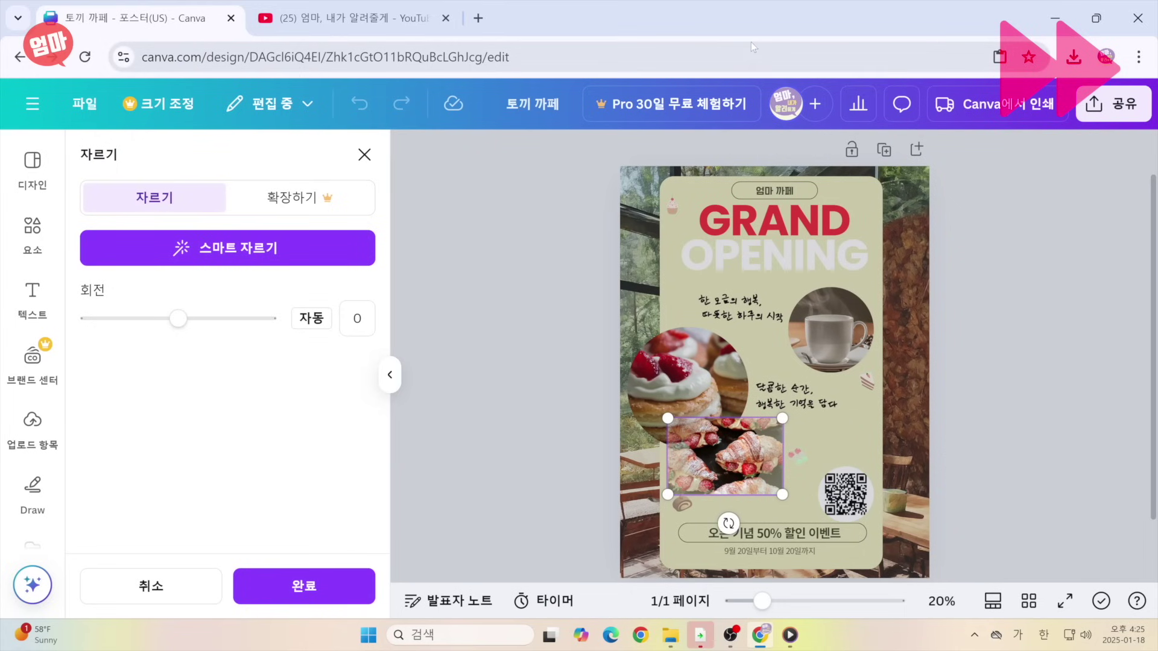
key("Escape")
double_click(684, 460)
left_click_drag(684, 460, 749, 466)
left_click(1116, 151)
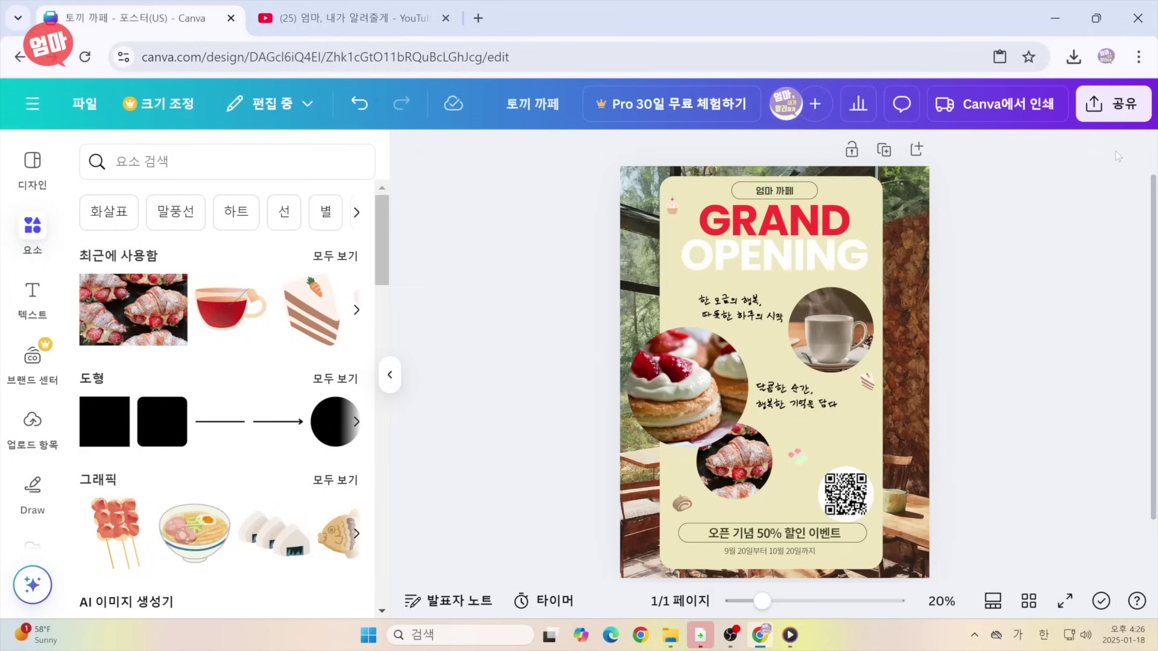
Download the poster in the PDF 인쇄 (PDF Print) format and close the poster print order view
left_click(1113, 103)
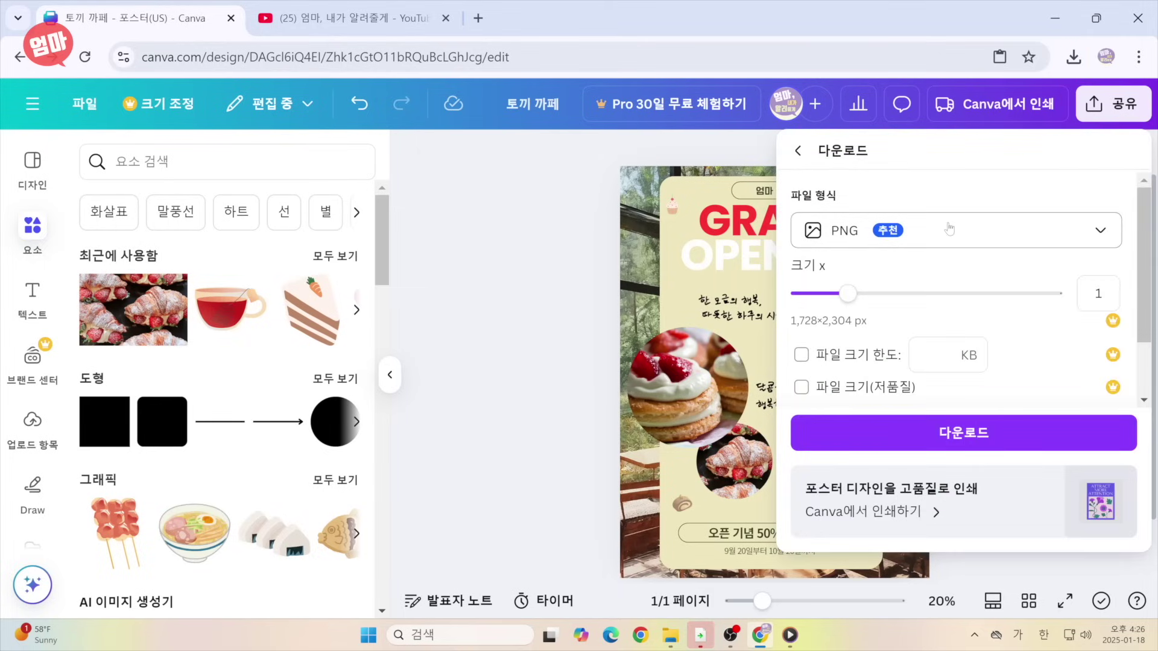
left_click(950, 230)
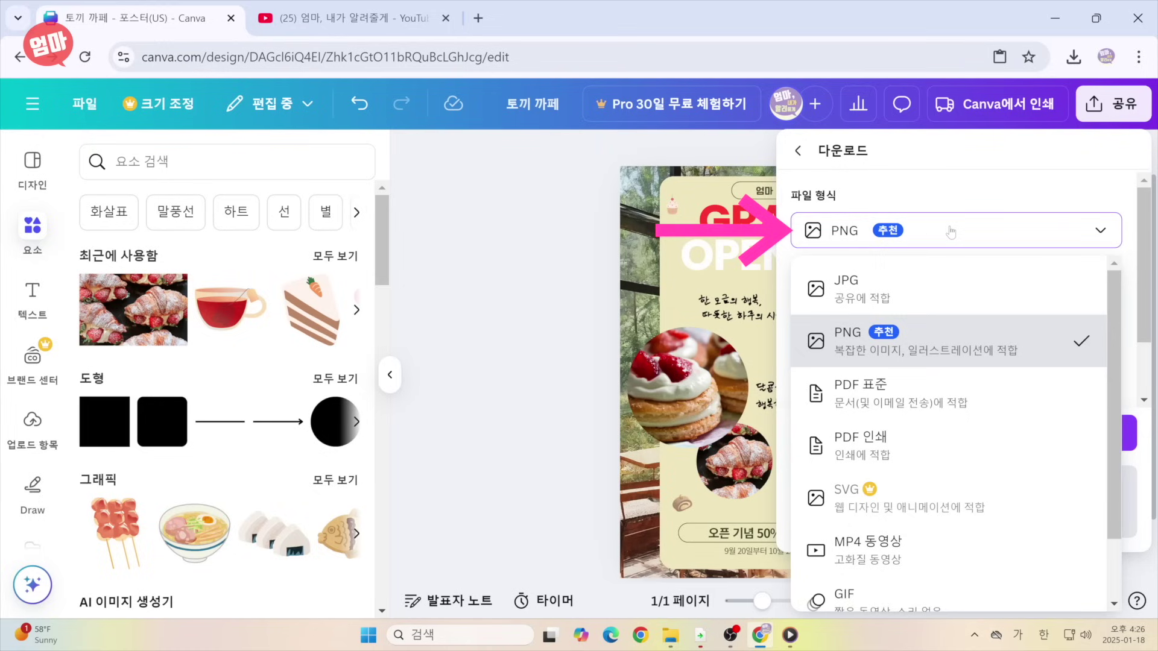
left_click(991, 445)
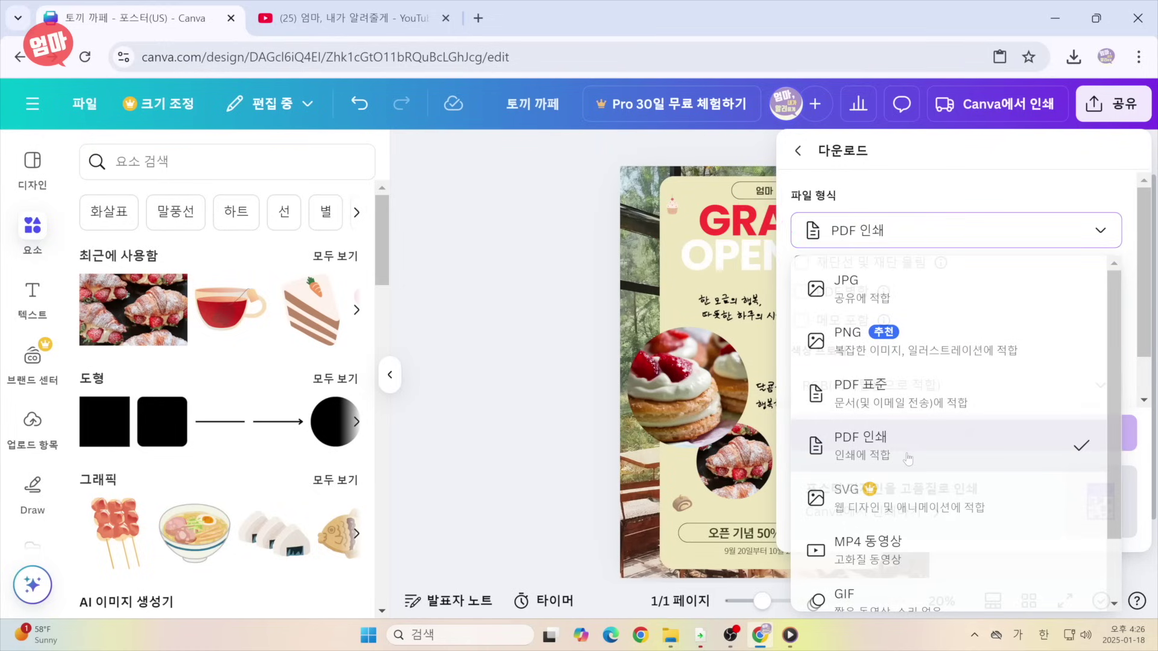
left_click(985, 444)
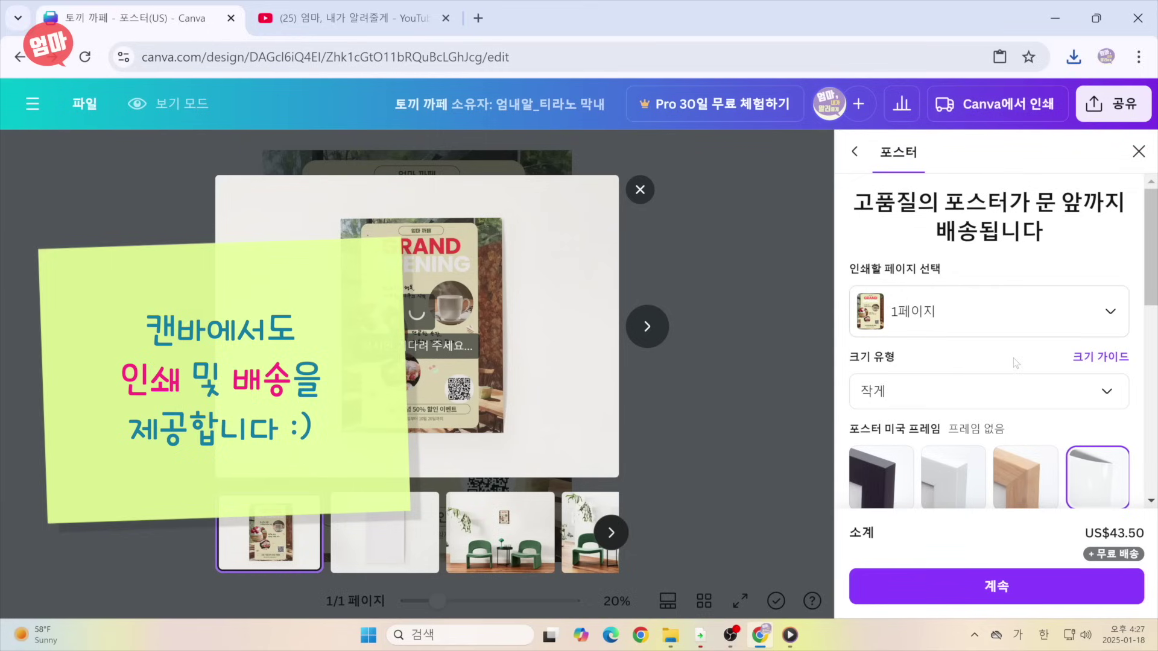
left_click(1140, 152)
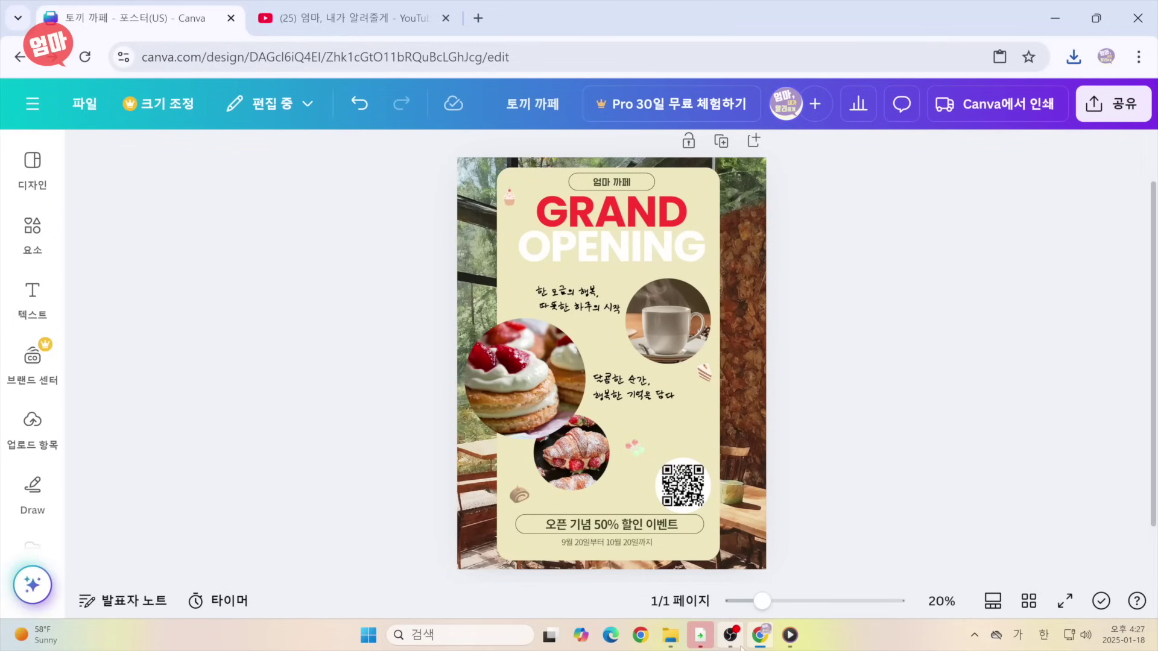